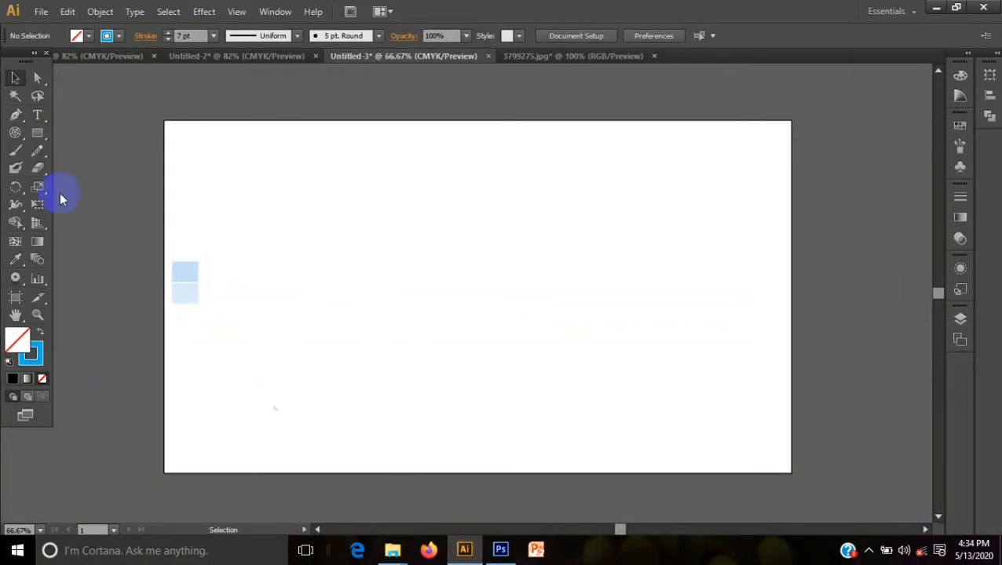
Draw a large rectangle over most of the artboard, fill it bright blue, and roughly centre it to the right of the colour samples.
{"action": "left_click_drag", "start_coordinate": [29, 135], "coordinate": [76, 132]}
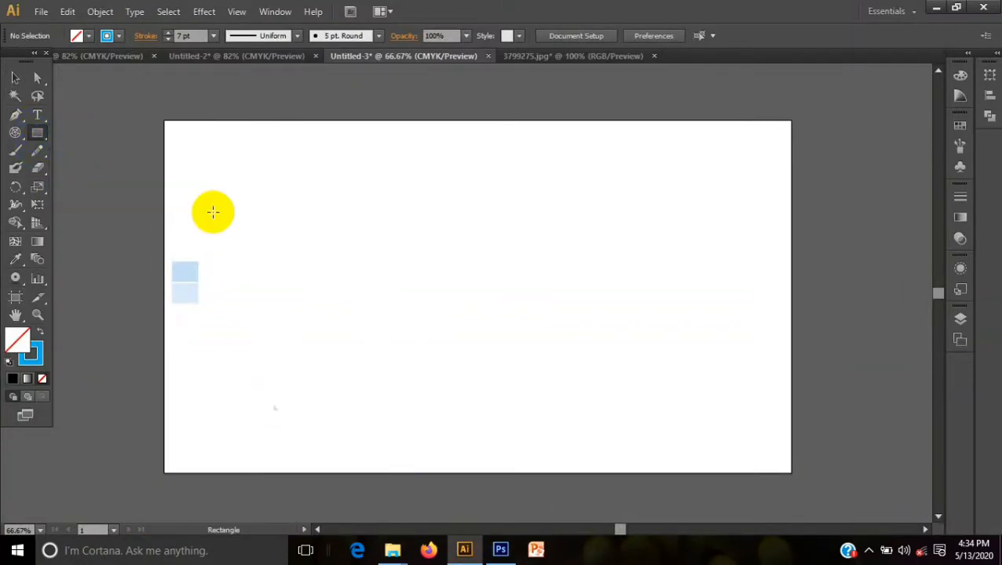
{"action": "left_click_drag", "start_coordinate": [271, 167], "coordinate": [774, 440]}
{"action": "left_click", "coordinate": [16, 78]}
{"action": "left_click", "coordinate": [89, 35]}
{"action": "left_click", "coordinate": [82, 63]}
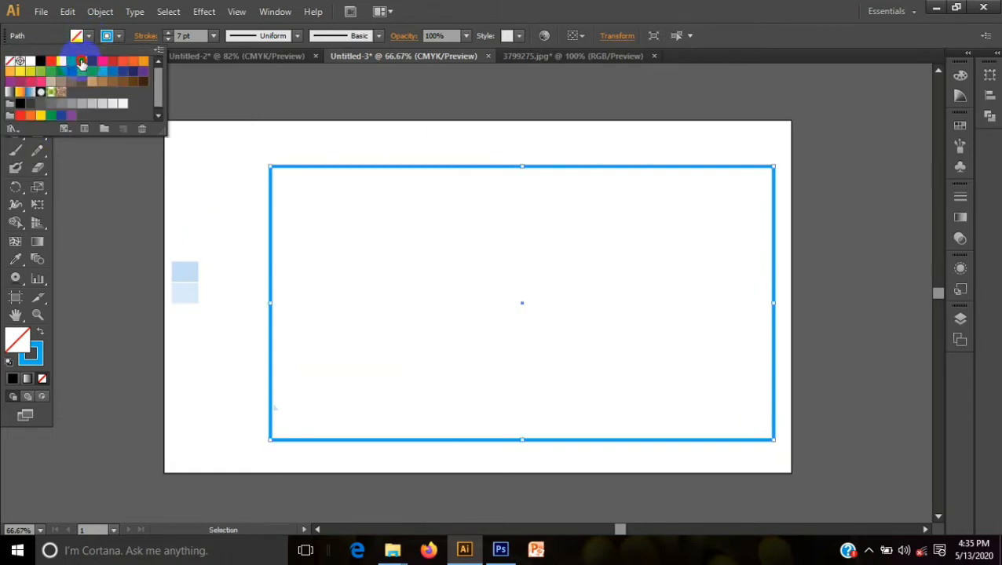
{"action": "left_click", "coordinate": [123, 179]}
{"action": "left_click", "coordinate": [180, 199]}
{"action": "left_click_drag", "start_coordinate": [571, 308], "coordinate": [547, 311]}
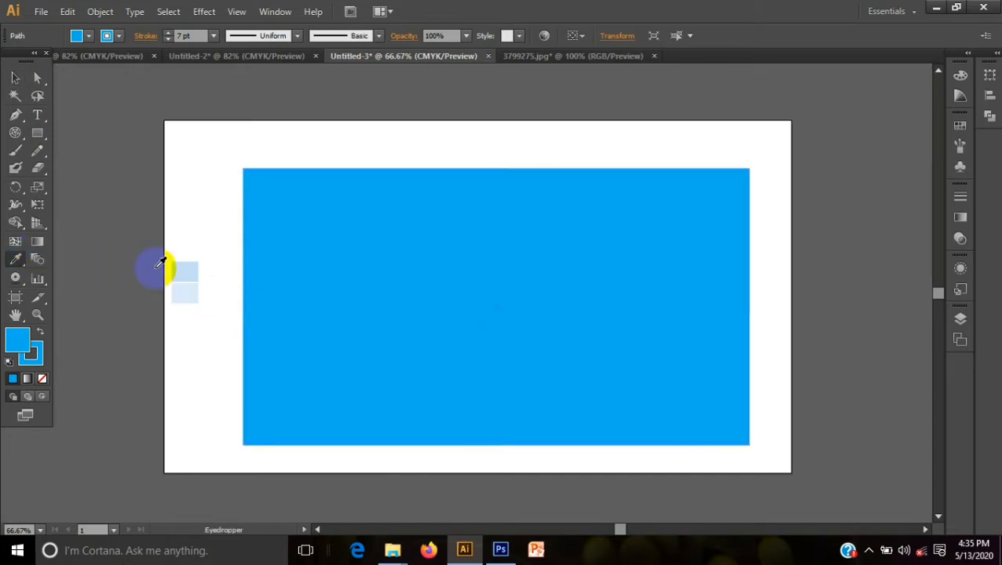
Recolour the rectangle with the Eyedropper, sampling the upper pale blue square beside it.
{"action": "left_click", "coordinate": [160, 264]}
{"action": "left_click", "coordinate": [11, 78]}
{"action": "left_click", "coordinate": [56, 133]}
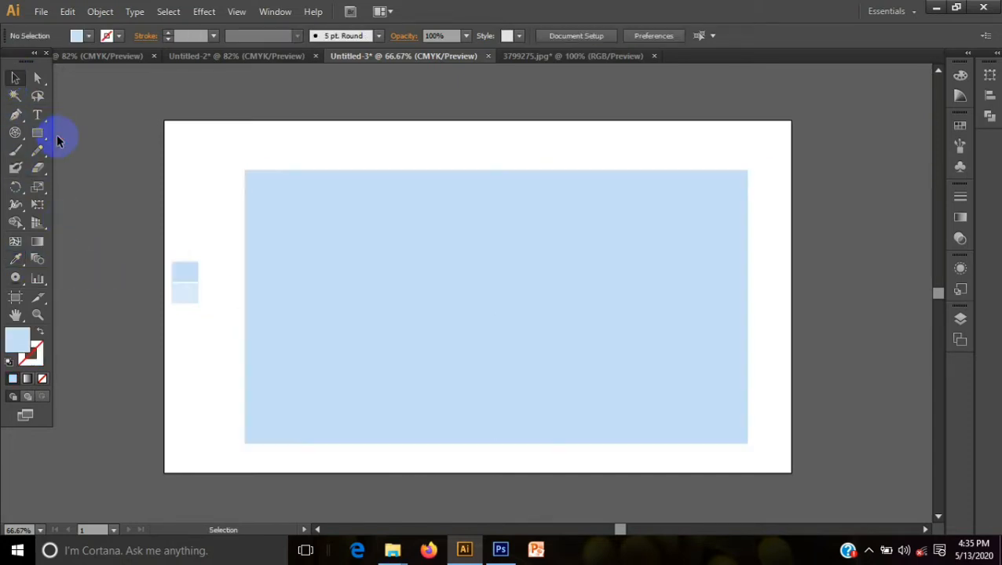
Draw a small oval polar grid over the upper middle part of the pale blue rectangle.
{"action": "left_click", "coordinate": [16, 135]}
{"action": "left_click_drag", "start_coordinate": [17, 141], "coordinate": [67, 201]}
{"action": "left_click_drag", "start_coordinate": [378, 203], "coordinate": [496, 297]}
Give the polar grid a bright blue stroke with a weight of 8 pt and no fill.
{"action": "left_click", "coordinate": [78, 36]}
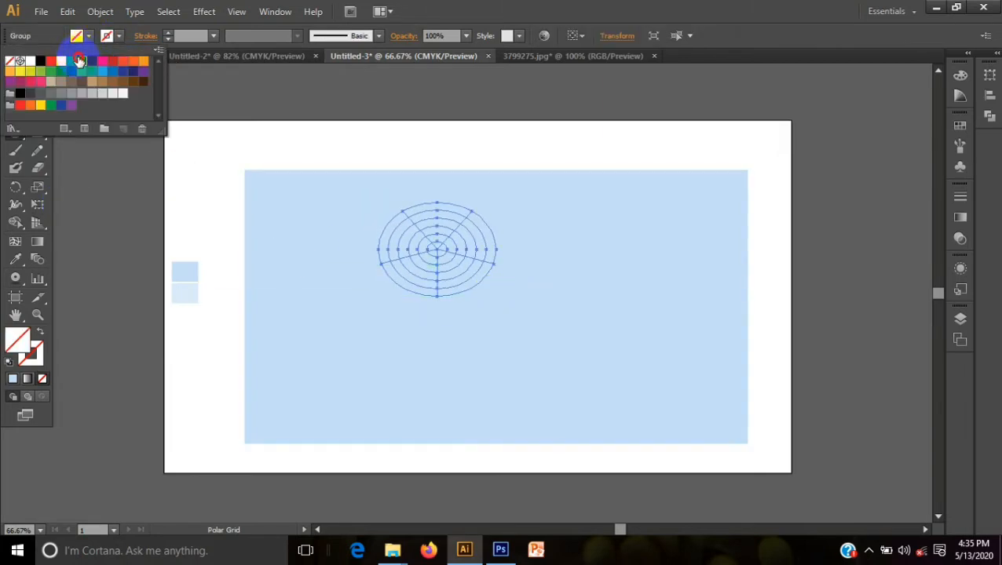
{"action": "left_click", "coordinate": [78, 59]}
{"action": "left_click", "coordinate": [169, 33]}
{"action": "left_click", "coordinate": [168, 34]}
{"action": "left_click", "coordinate": [169, 34]}
{"action": "left_click", "coordinate": [169, 34]}
{"action": "left_click", "coordinate": [169, 34]}
{"action": "left_click", "coordinate": [169, 34]}
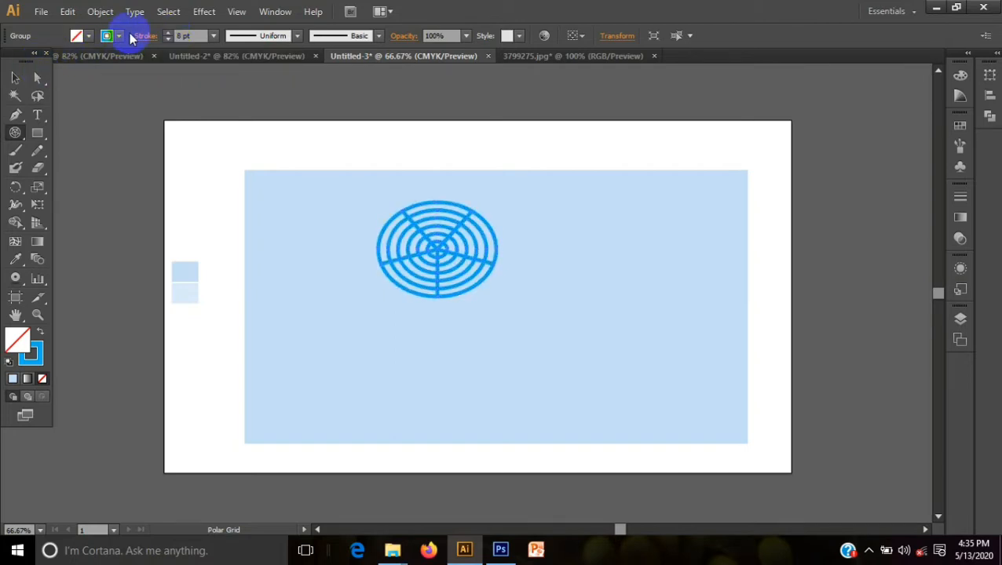
Ungroup the polar grid and delete its radial divider lines, keeping the concentric ellipses.
{"action": "left_click", "coordinate": [18, 78]}
{"action": "left_click", "coordinate": [364, 246]}
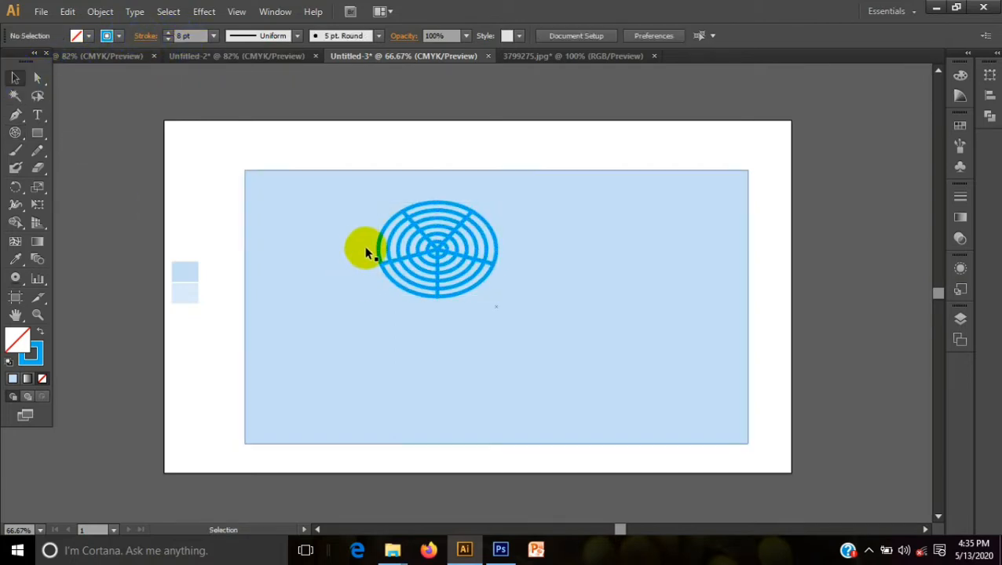
{"action": "right_click", "coordinate": [428, 255]}
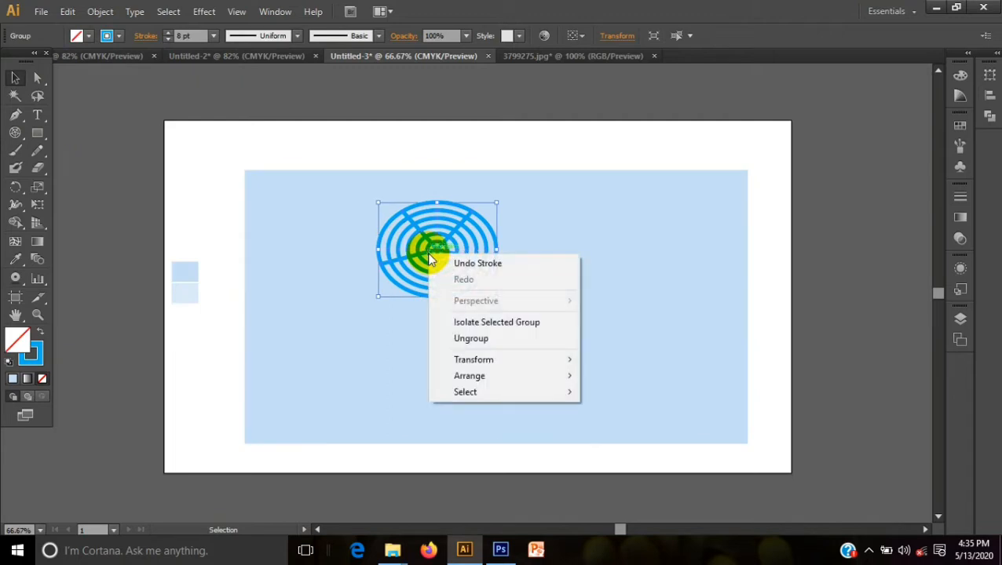
{"action": "left_click", "coordinate": [471, 339]}
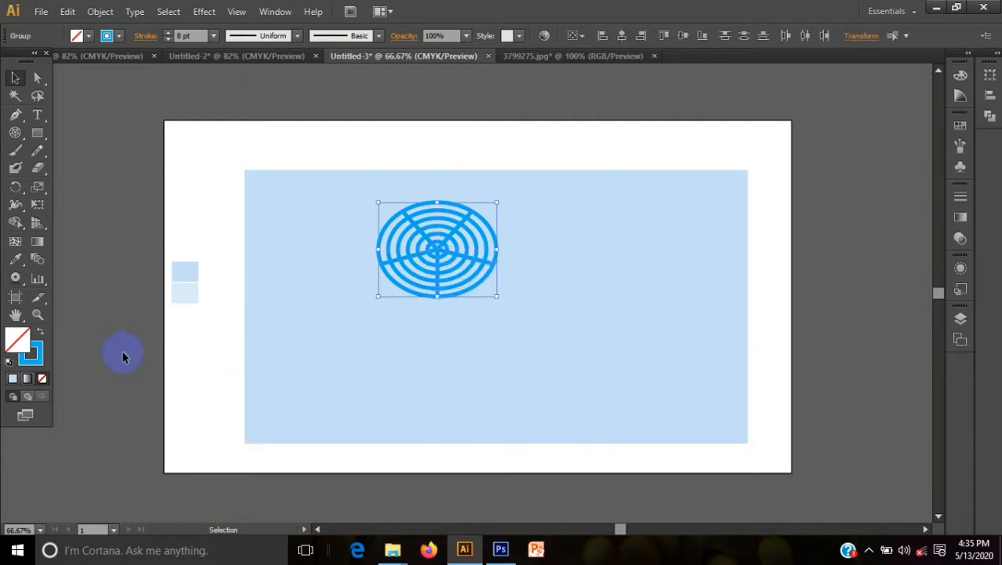
{"action": "left_click", "coordinate": [168, 346]}
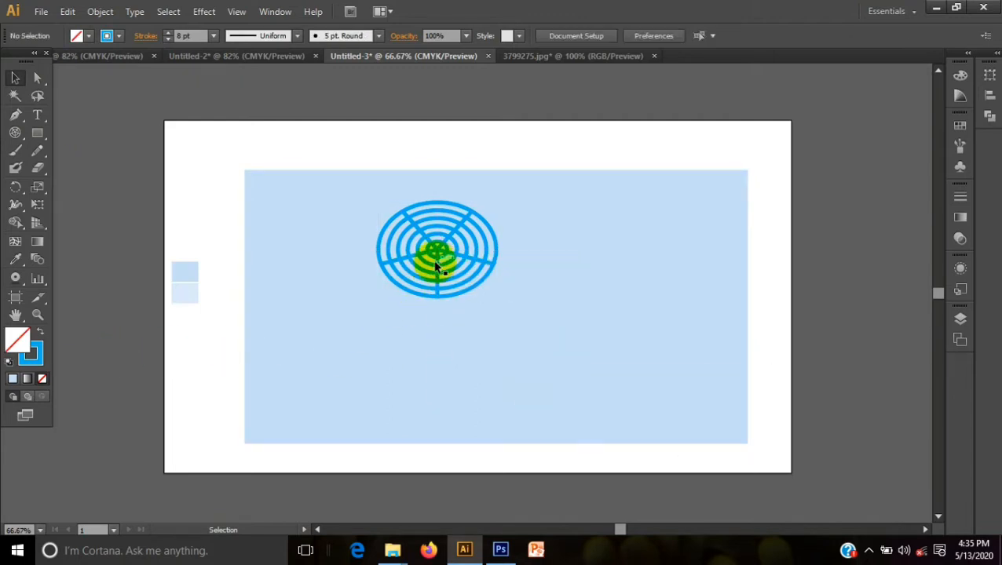
{"action": "left_click", "coordinate": [434, 263]}
{"action": "key", "text": "Delete"}
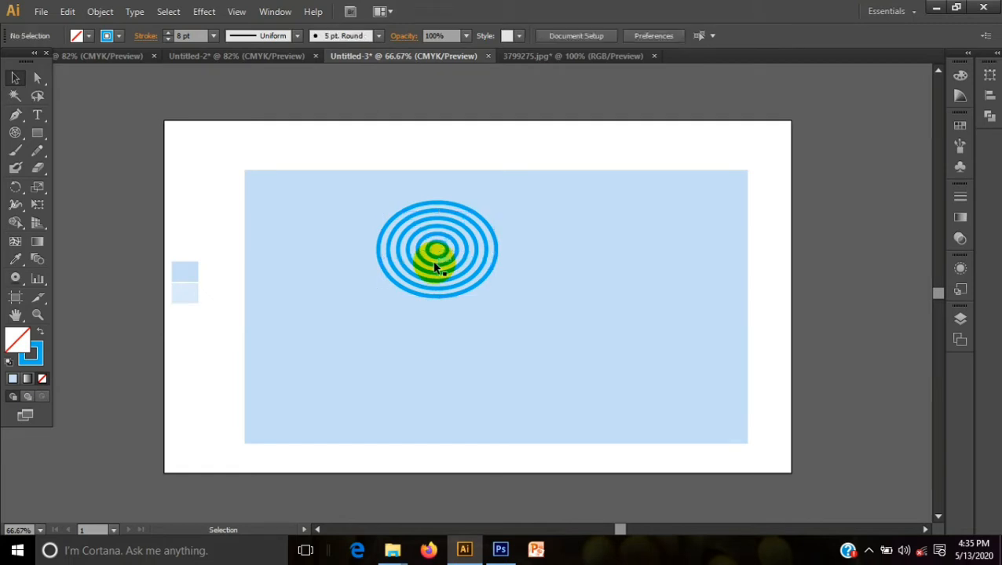
Ungroup the concentric ellipses and delete the three outermost ones.
{"action": "right_click", "coordinate": [436, 296]}
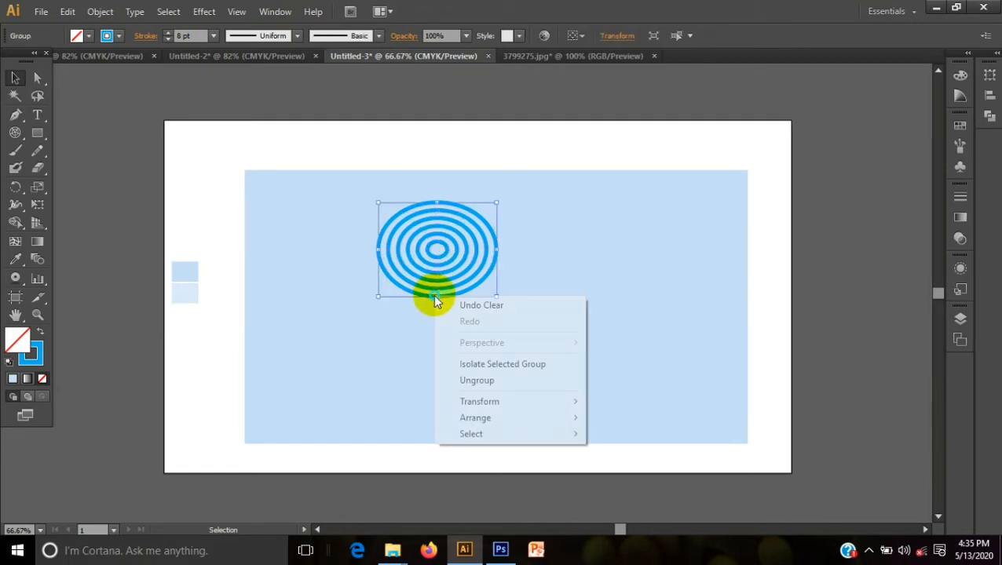
{"action": "left_click", "coordinate": [463, 380]}
{"action": "left_click", "coordinate": [219, 360]}
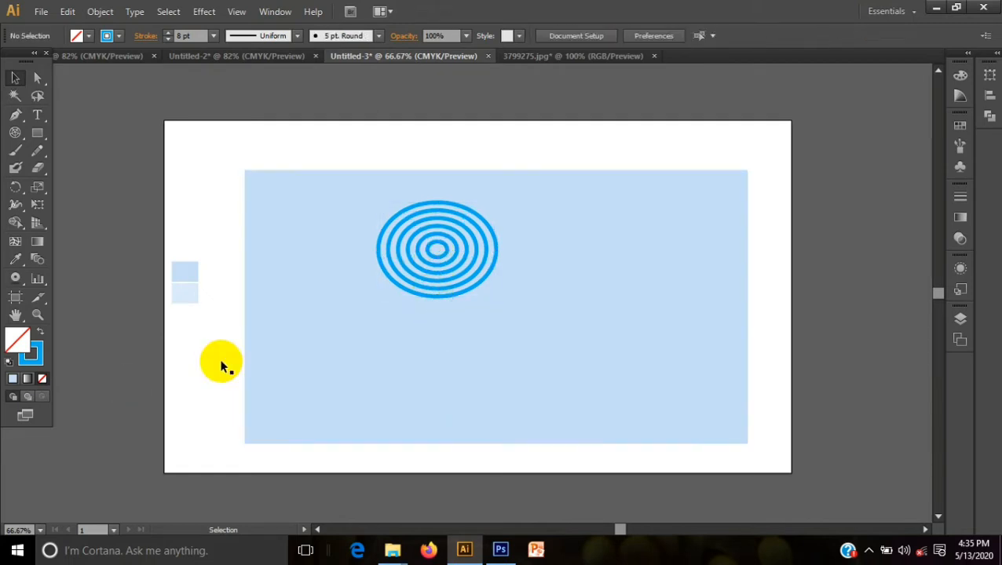
{"action": "left_click", "coordinate": [414, 295]}
{"action": "key", "text": "Delete"}
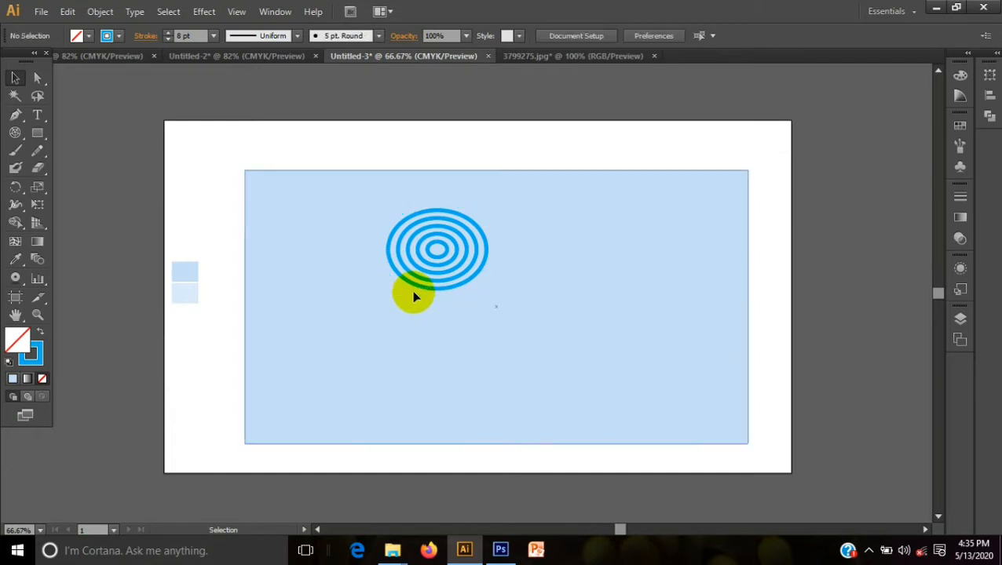
{"action": "left_click", "coordinate": [415, 289]}
{"action": "key", "text": "Delete"}
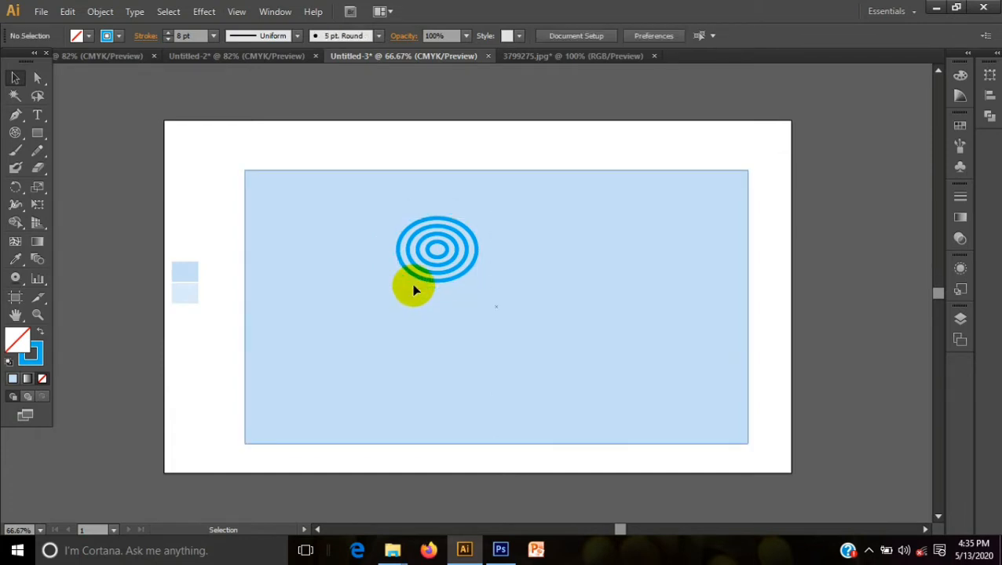
{"action": "left_click", "coordinate": [417, 280]}
{"action": "key", "text": "Delete"}
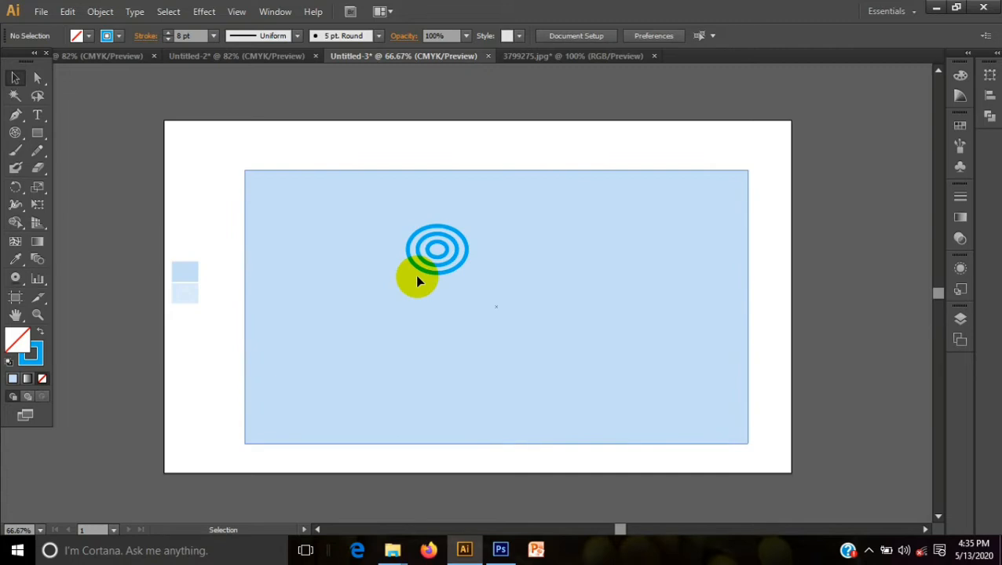
Group the three remaining ellipses and move them onto the rectangle's top edge, right of its centre.
{"action": "left_click", "coordinate": [428, 263]}
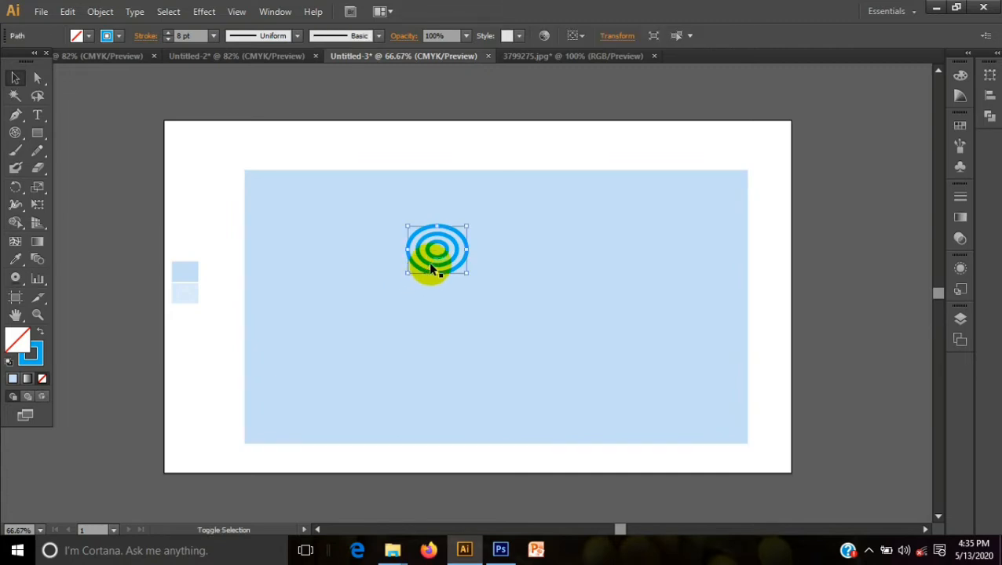
{"action": "right_click", "coordinate": [437, 248]}
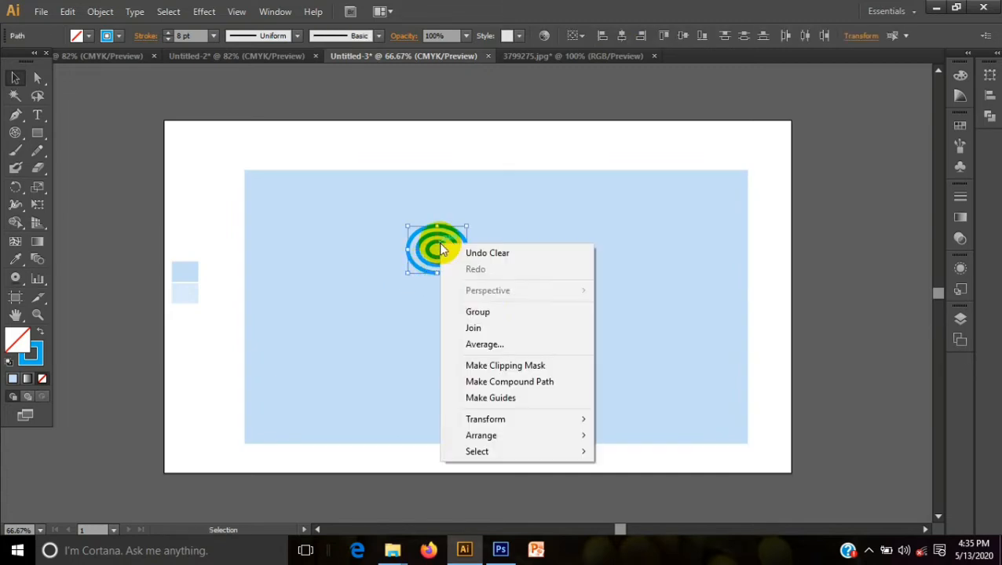
{"action": "left_click", "coordinate": [491, 312]}
{"action": "left_click", "coordinate": [430, 296]}
{"action": "left_click_drag", "start_coordinate": [428, 275], "coordinate": [620, 199]}
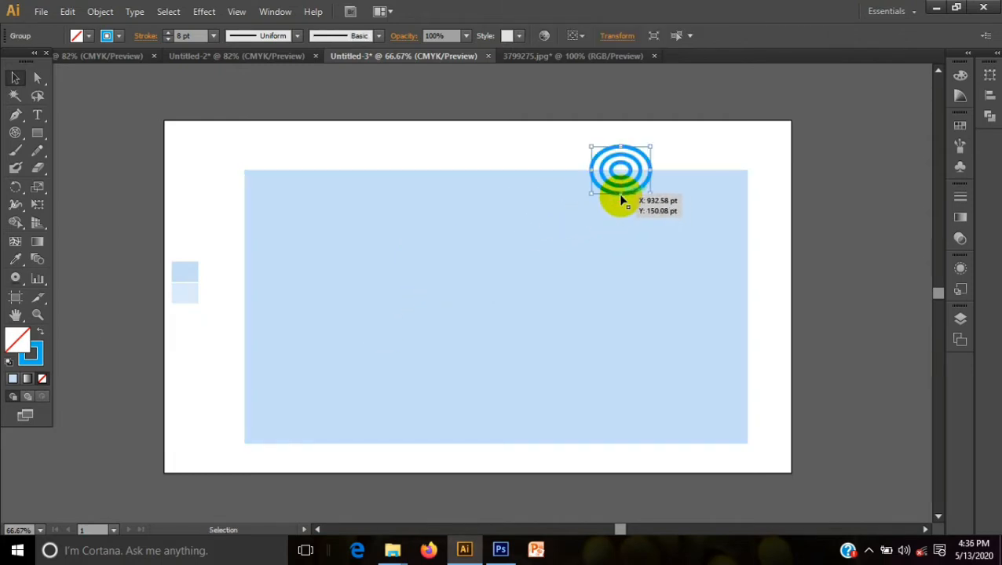
{"action": "left_click", "coordinate": [829, 345]}
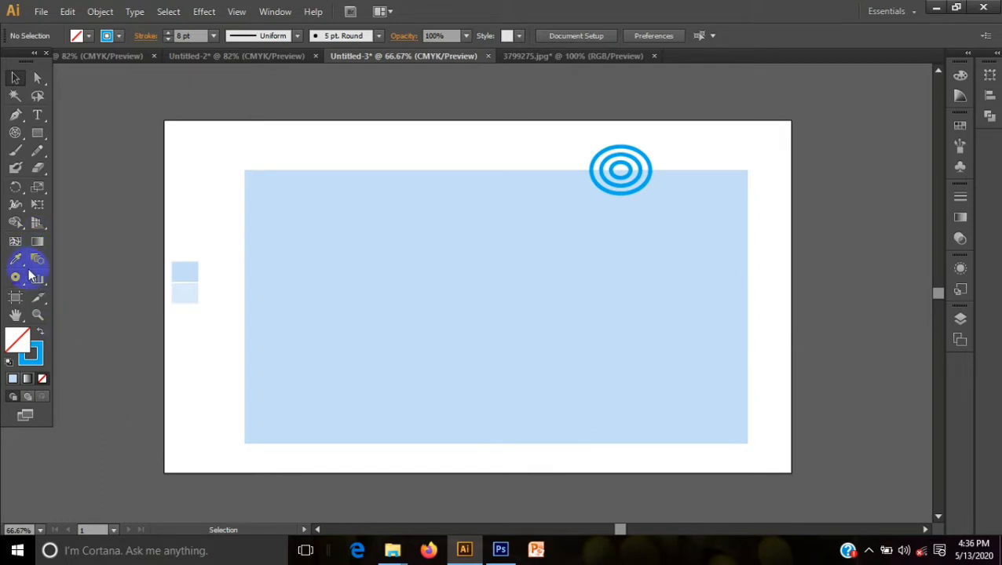
Draw a large circle over the rectangle's lower left part, filled yellow with no stroke, extending below the artboard.
{"action": "left_click_drag", "start_coordinate": [35, 147], "coordinate": [63, 168]}
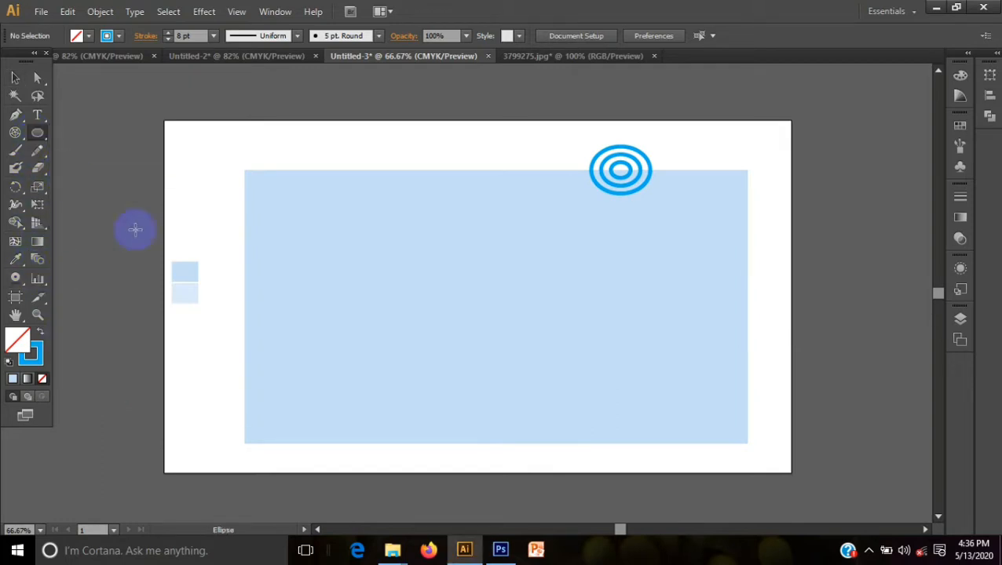
{"action": "mouse_move", "coordinate": [247, 255]}
{"action": "left_mouse_down"}
{"action": "mouse_move", "coordinate": [335, 313]}
{"action": "mouse_move", "coordinate": [482, 453]}
{"action": "mouse_move", "coordinate": [527, 454]}
{"action": "mouse_move", "coordinate": [527, 478]}
{"action": "left_mouse_up"}
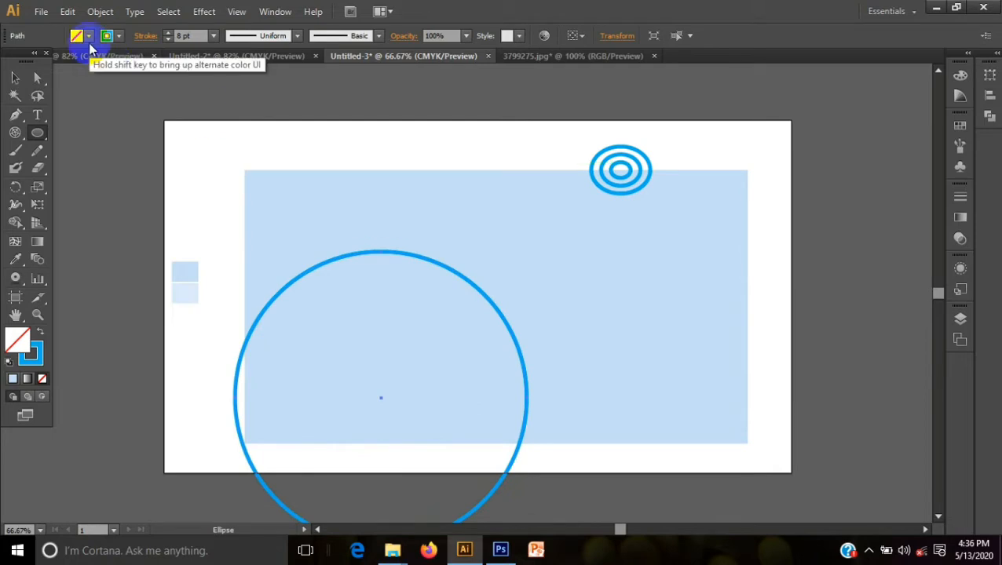
{"action": "left_click", "coordinate": [88, 36]}
{"action": "left_click", "coordinate": [61, 61]}
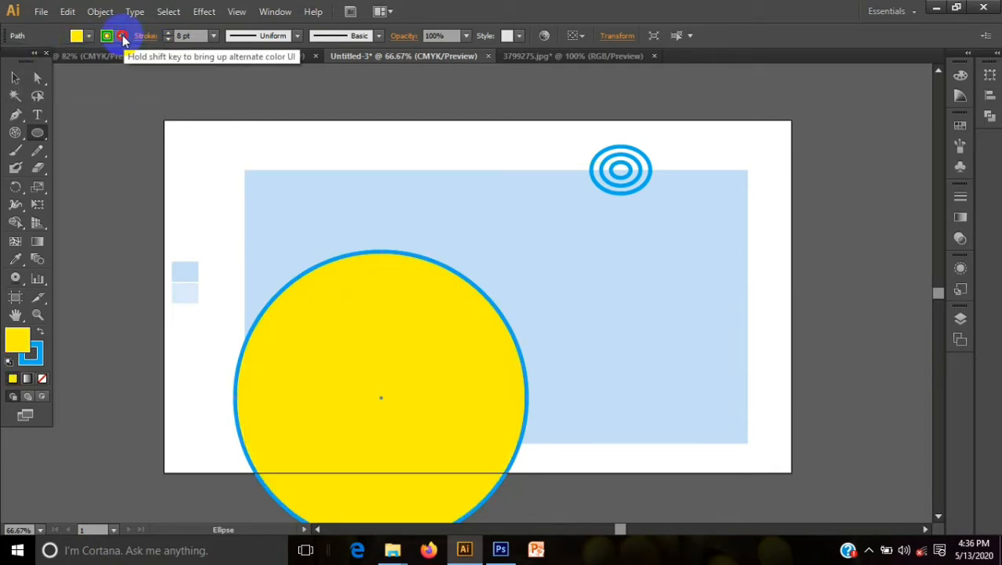
{"action": "left_click", "coordinate": [108, 35]}
{"action": "left_click", "coordinate": [9, 62]}
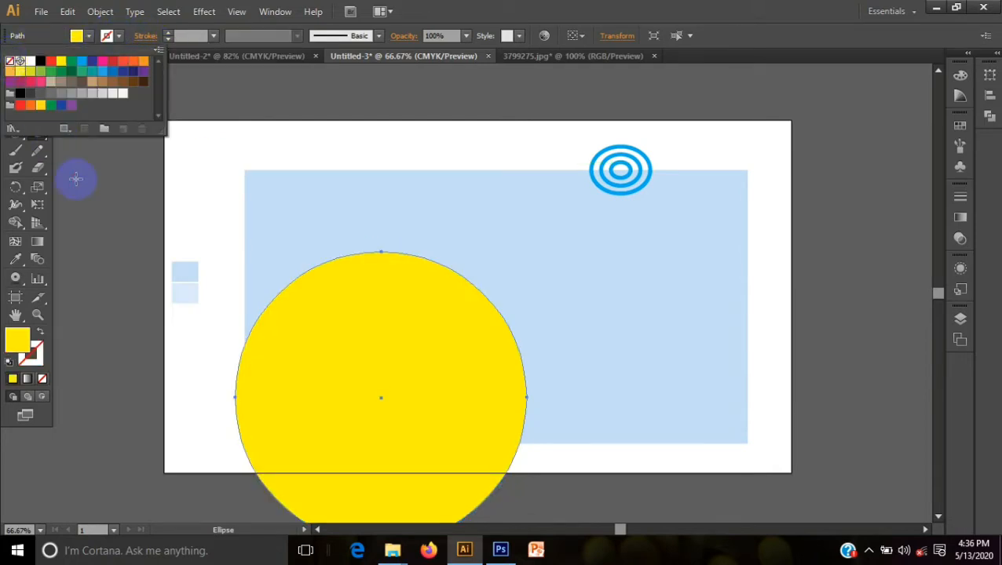
{"action": "left_click", "coordinate": [13, 80]}
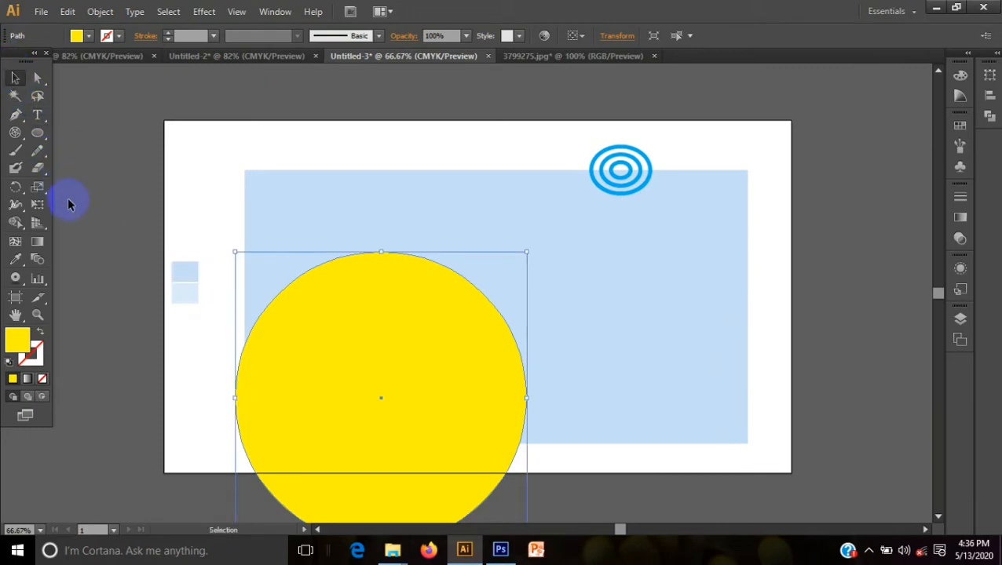
Nudge the large yellow circle slightly right and widen it a little toward the right.
{"action": "left_click", "coordinate": [69, 202]}
{"action": "left_click", "coordinate": [361, 380]}
{"action": "key", "text": "Right"}
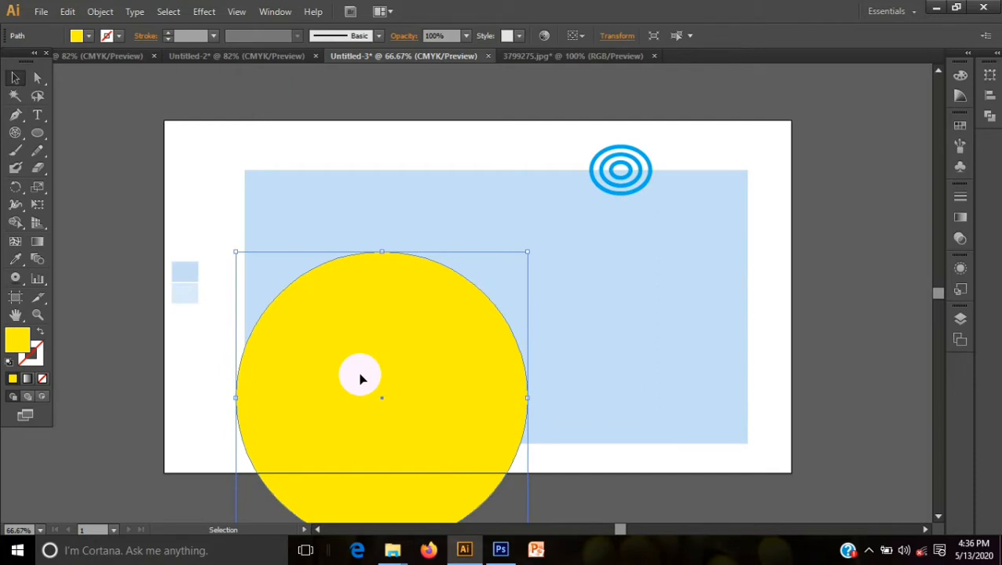
{"action": "left_click_drag", "start_coordinate": [527, 398], "coordinate": [540, 397]}
{"action": "left_click", "coordinate": [158, 395]}
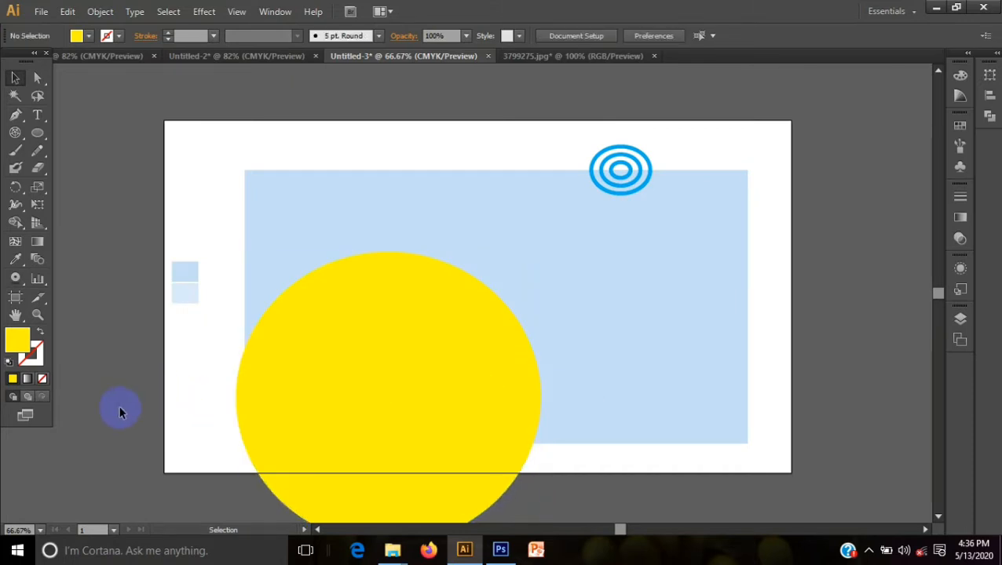
{"action": "left_click", "coordinate": [353, 409]}
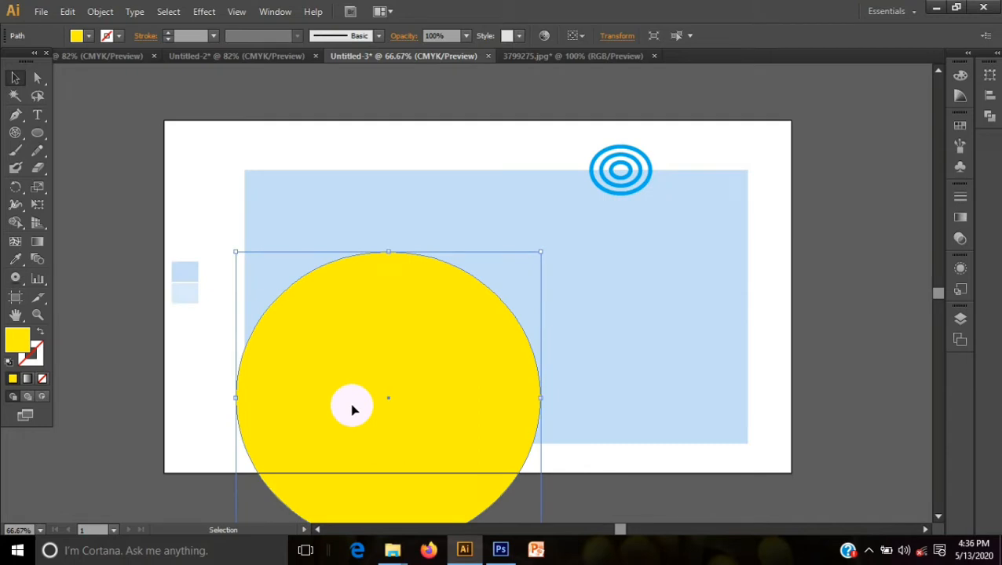
Draw a smaller yellow circle over the rectangle's lower right part and move it against the large circle's right edge.
{"action": "mouse_move", "coordinate": [37, 132]}
{"action": "left_mouse_down"}
{"action": "mouse_move", "coordinate": [76, 141]}
{"action": "mouse_move", "coordinate": [77, 167]}
{"action": "left_mouse_up"}
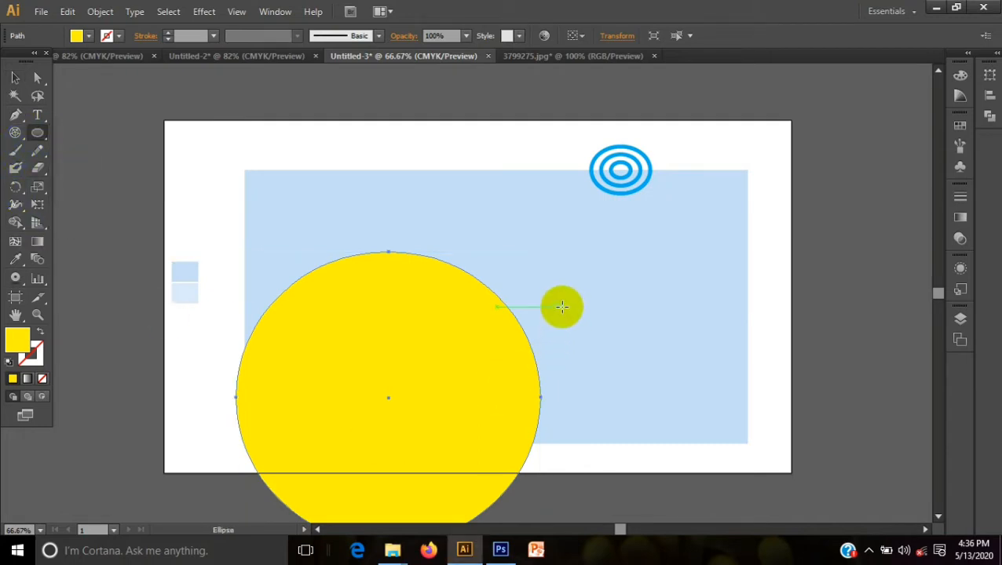
{"action": "left_click_drag", "start_coordinate": [563, 303], "coordinate": [751, 457]}
{"action": "left_click", "coordinate": [12, 80]}
{"action": "left_click_drag", "start_coordinate": [563, 404], "coordinate": [634, 457]}
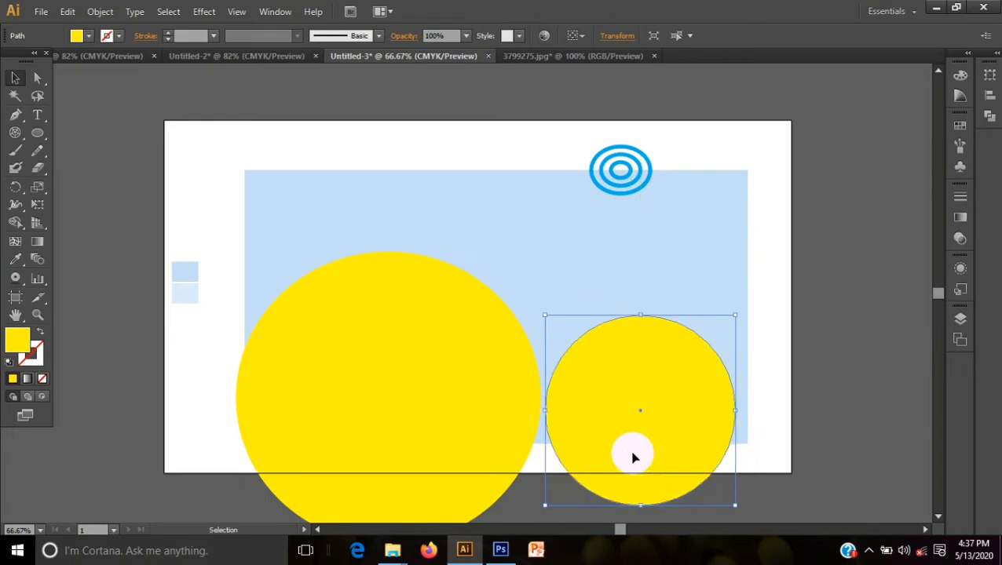
{"action": "key", "text": "Left"}
{"action": "key", "text": "Left"}
{"action": "key", "text": "Left"}
{"action": "key", "text": "Left"}
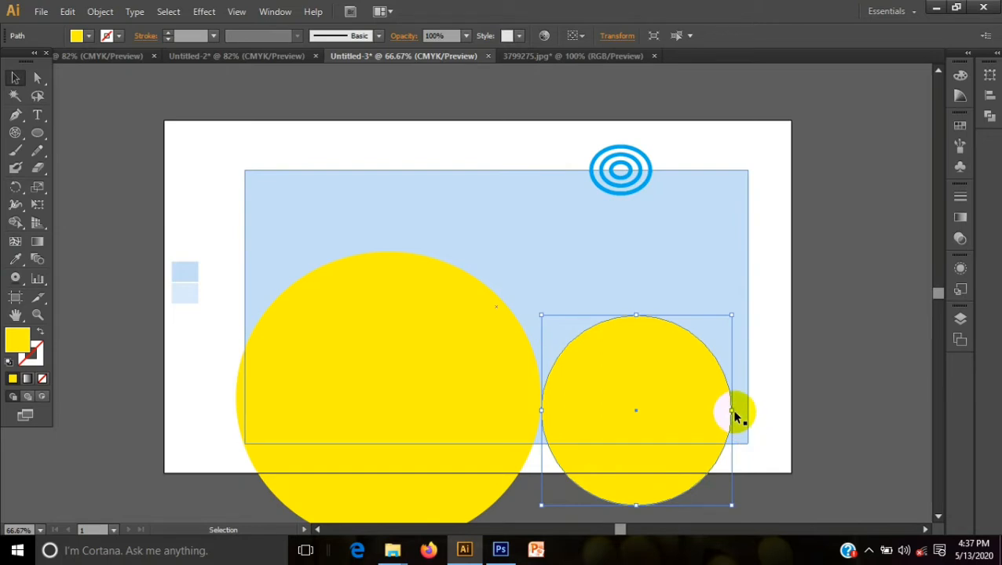
Lower the smaller circle below the artboard's bottom edge, widen it slightly, and nudge it left until it touches the large circle.
{"action": "left_click", "coordinate": [798, 465]}
{"action": "left_click_drag", "start_coordinate": [662, 411], "coordinate": [666, 442]}
{"action": "key", "text": "Left"}
{"action": "key", "text": "Left"}
{"action": "key", "text": "Left"}
{"action": "key", "text": "Left"}
{"action": "key", "text": "Left"}
{"action": "key", "text": "Left"}
{"action": "key", "text": "Left"}
{"action": "key", "text": "Left"}
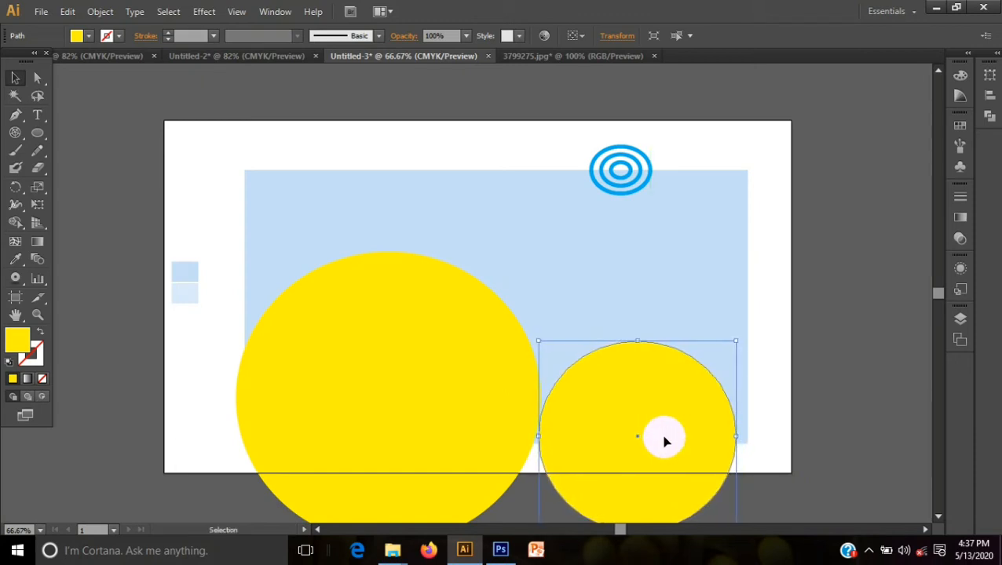
Divide the pale blue rectangle and both yellow circles with Pathfinder, ungroup the resulting pieces and deselect them.
{"action": "left_click", "coordinate": [447, 406], "text": "shift"}
{"action": "left_click", "coordinate": [630, 311], "text": "shift"}
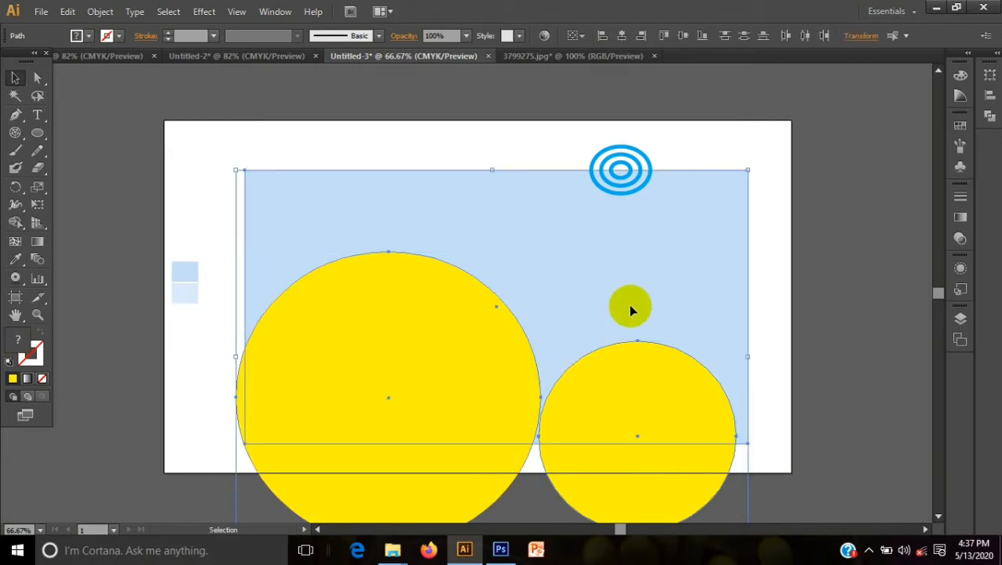
{"action": "left_click", "coordinate": [991, 95]}
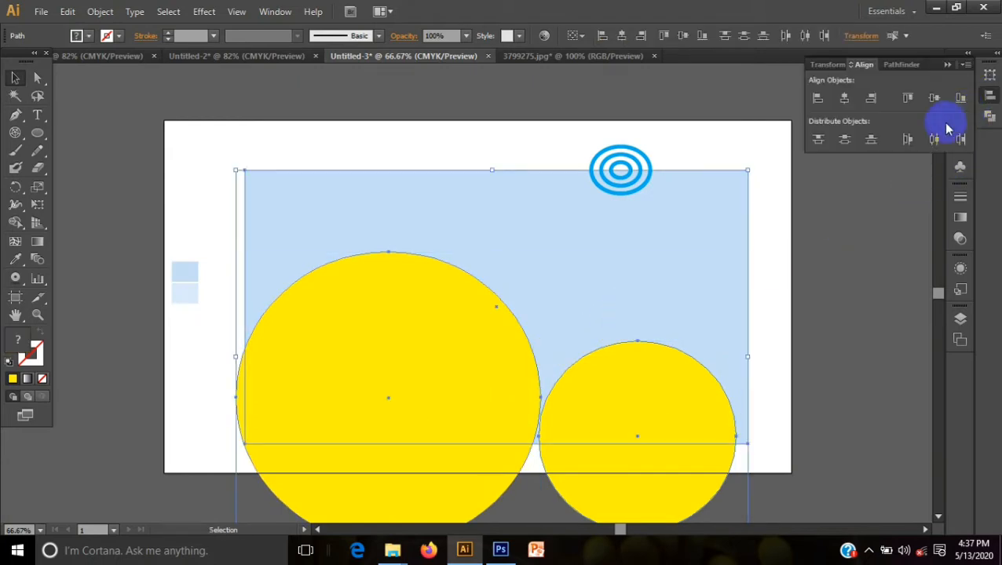
{"action": "left_click", "coordinate": [897, 67]}
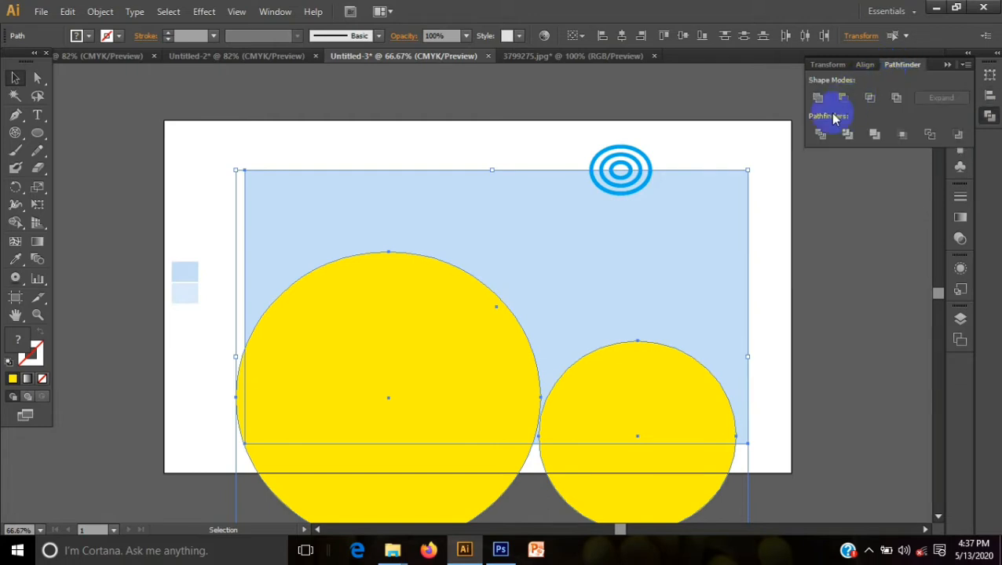
{"action": "left_click", "coordinate": [821, 135]}
{"action": "right_click", "coordinate": [738, 292]}
{"action": "left_click", "coordinate": [760, 374]}
{"action": "left_click", "coordinate": [883, 419]}
Delete the parts of both yellow circles that extend outside the pale blue rectangle.
{"action": "left_click", "coordinate": [640, 494]}
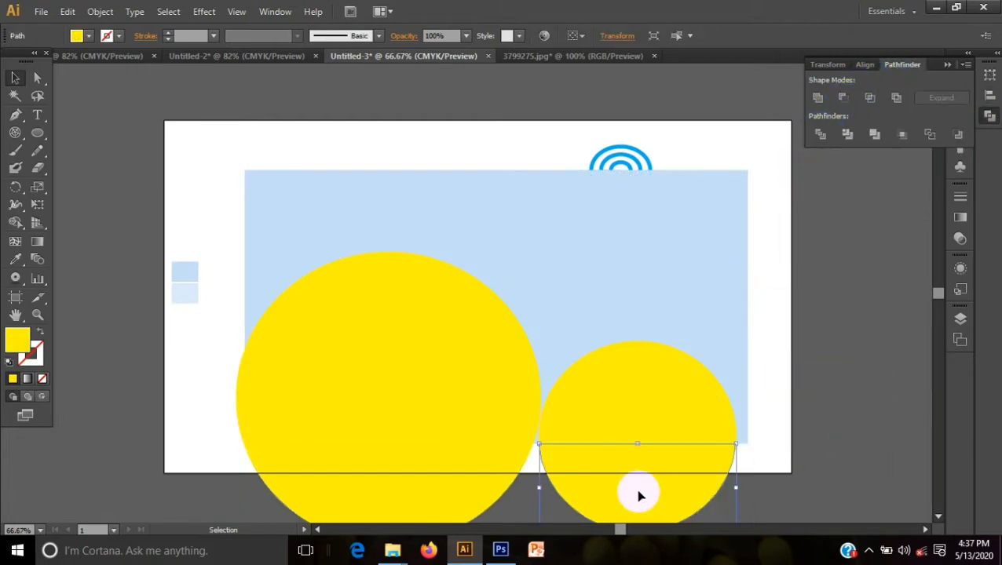
{"action": "key", "text": "Delete"}
{"action": "left_click", "coordinate": [450, 489]}
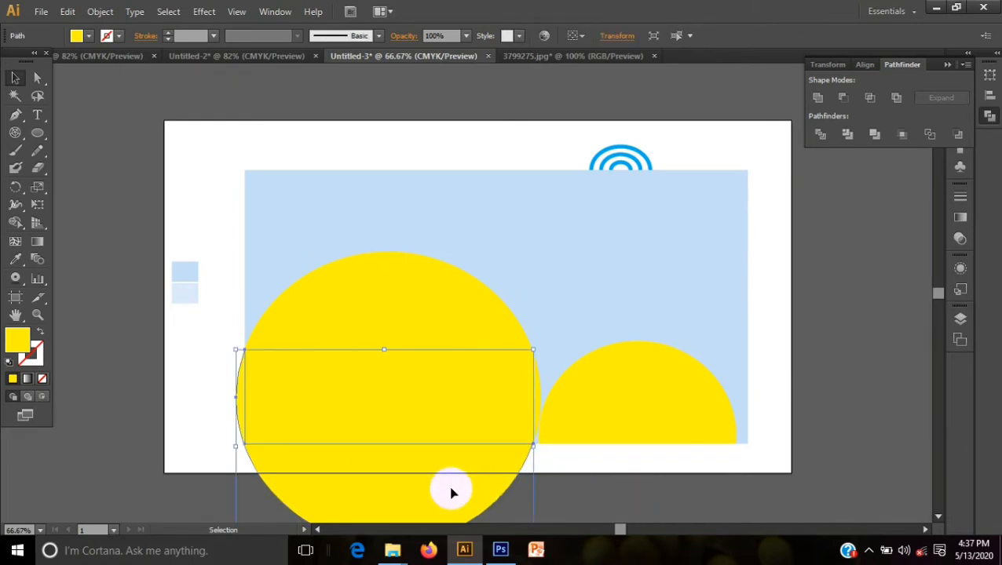
{"action": "key", "text": "Delete"}
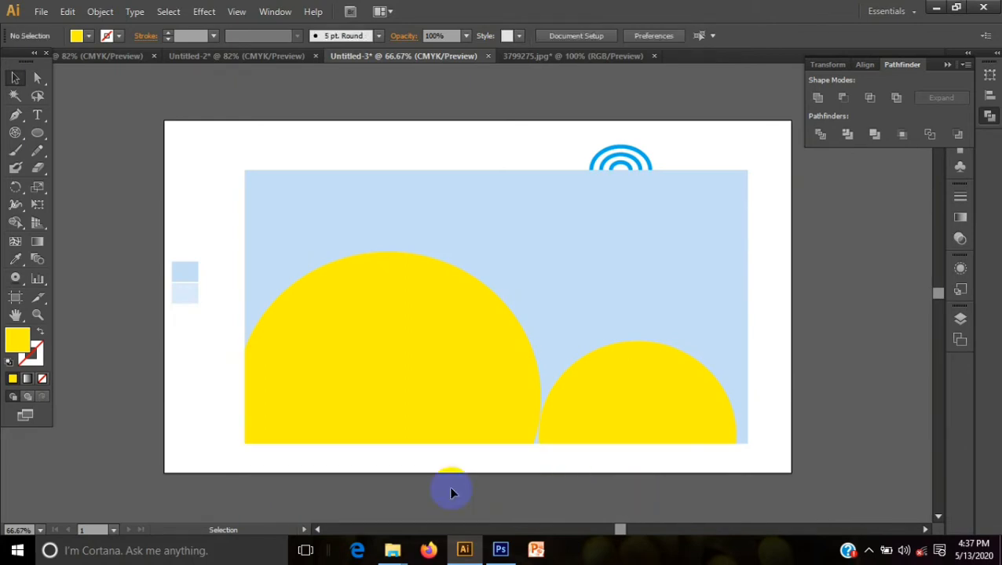
Widen the large yellow shape slightly to the right so it reaches past the small shape's left edge.
{"action": "left_click", "coordinate": [516, 416]}
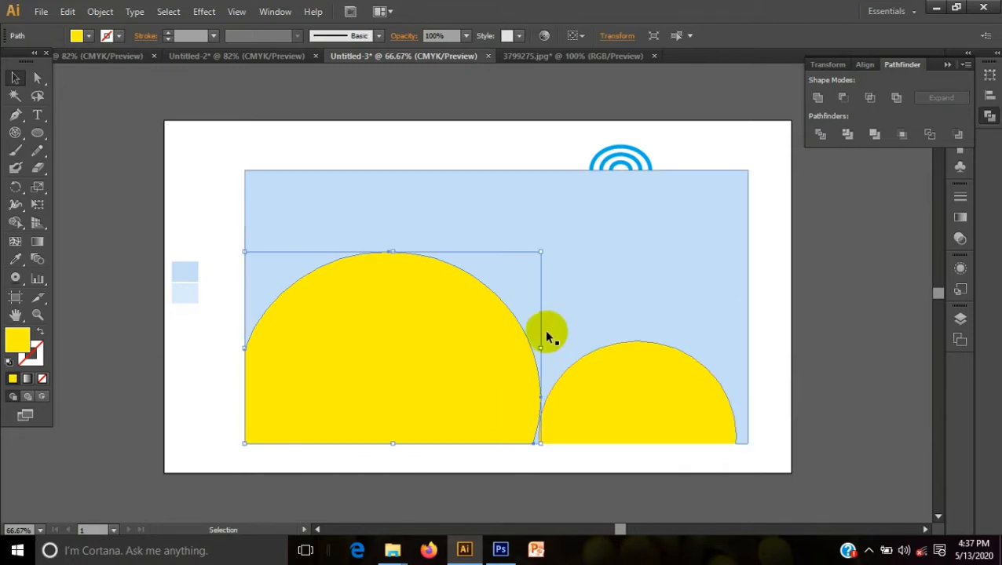
{"action": "left_click_drag", "start_coordinate": [540, 348], "coordinate": [549, 346]}
{"action": "left_click", "coordinate": [783, 384]}
Fill the small yellow shape with the lighter blue sample using the Eyedropper, and deselect it.
{"action": "left_click", "coordinate": [577, 425]}
{"action": "left_click", "coordinate": [16, 261]}
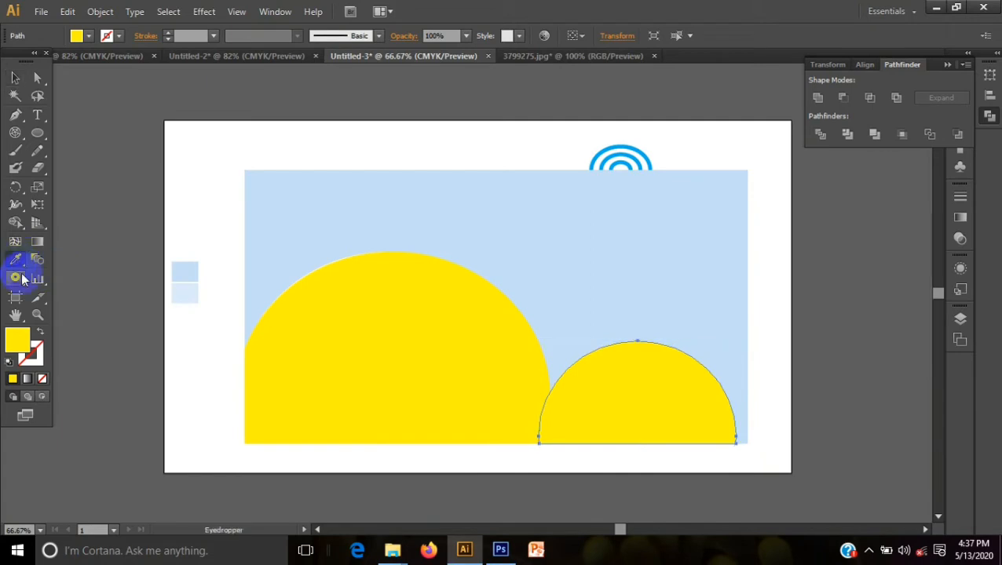
{"action": "left_click", "coordinate": [186, 293]}
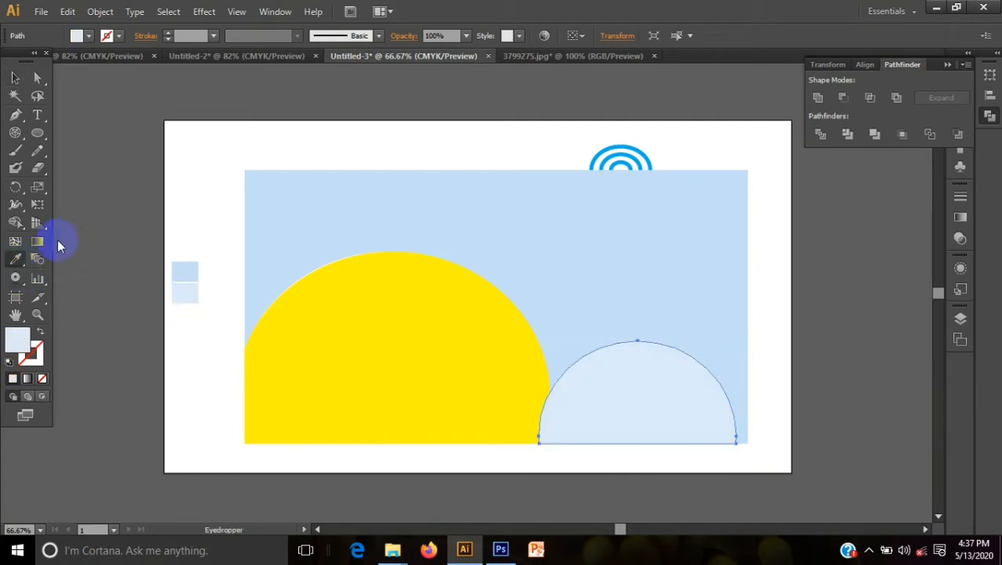
{"action": "left_click", "coordinate": [15, 78]}
{"action": "left_click", "coordinate": [96, 201]}
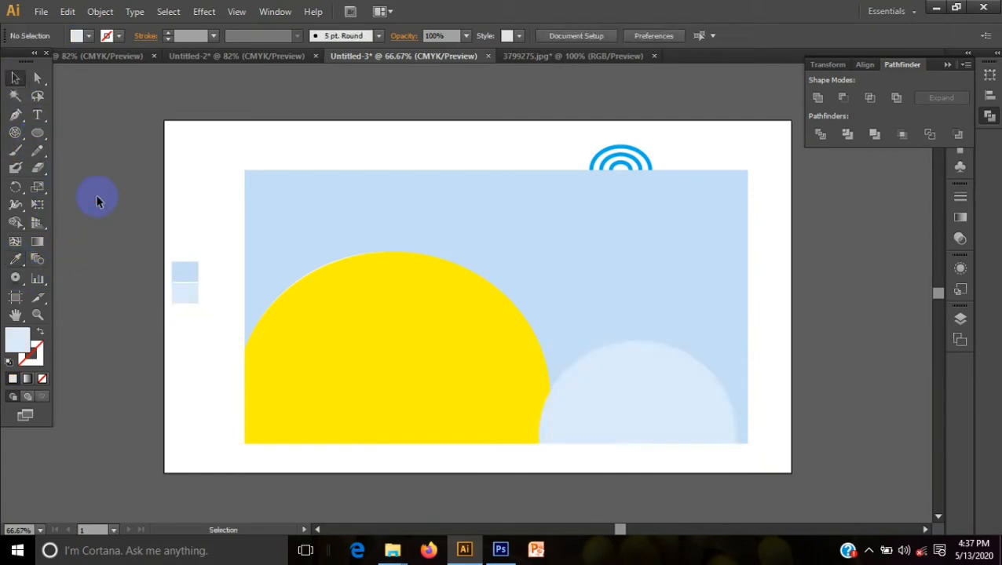
Bring the photo of the child in the kitchen from the first open document and place it over the large yellow shape.
{"action": "left_click", "coordinate": [349, 381]}
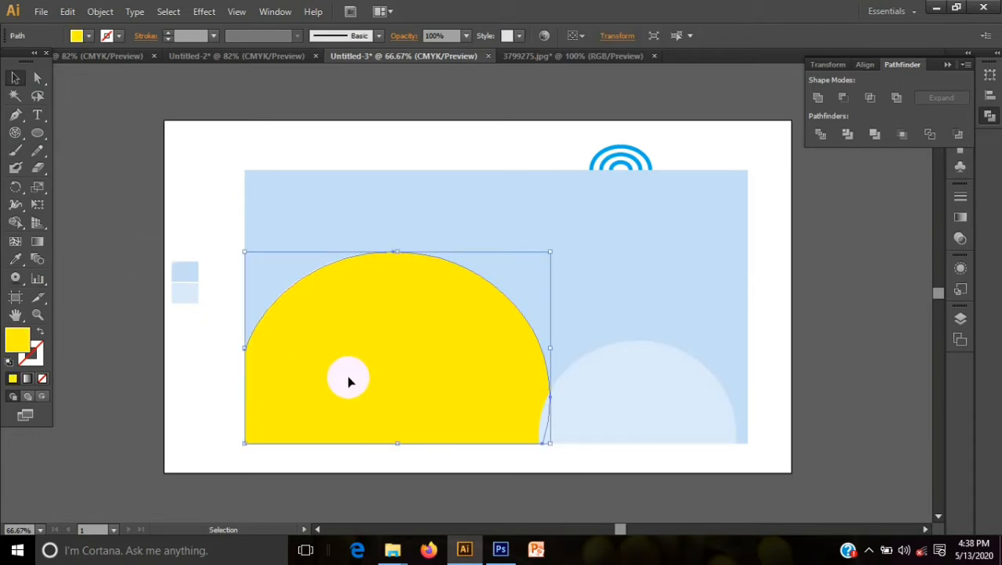
{"action": "left_click", "coordinate": [96, 310]}
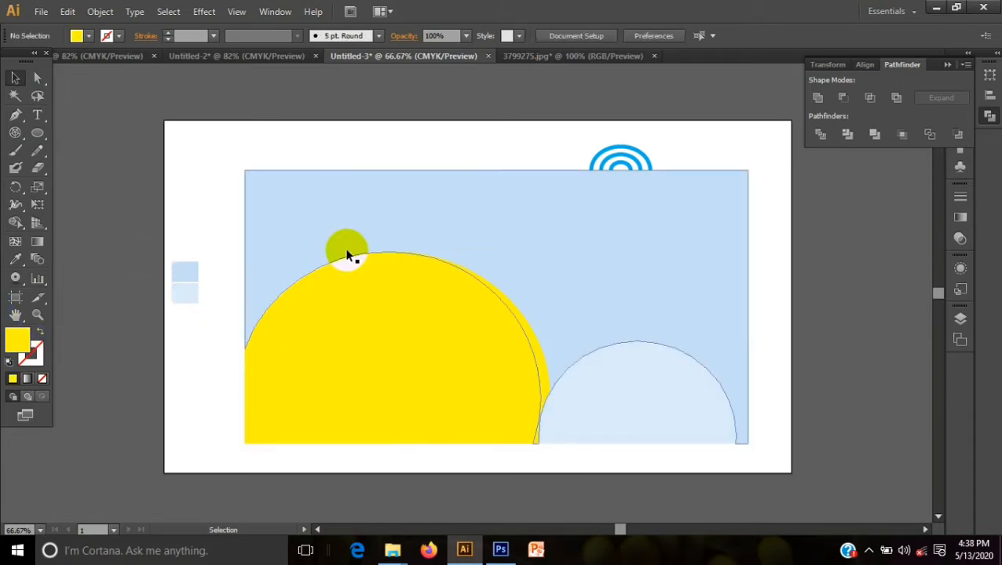
{"action": "left_click", "coordinate": [93, 57]}
{"action": "left_click_drag", "start_coordinate": [421, 287], "coordinate": [329, 400]}
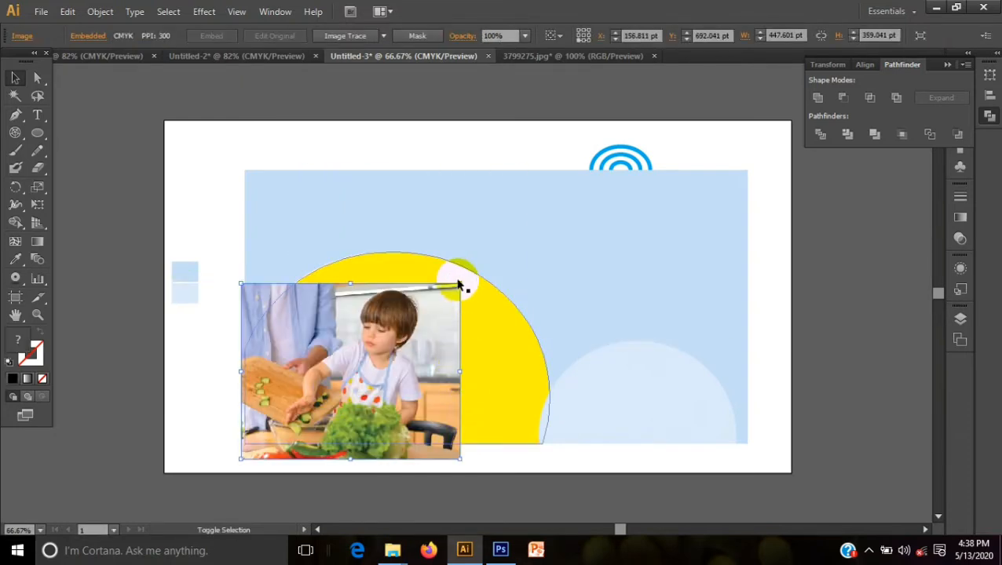
Enlarge the photo proportionally over the large yellow shape and trim its size to about 586 by 470 pt.
{"action": "left_click_drag", "start_coordinate": [460, 284], "coordinate": [632, 227]}
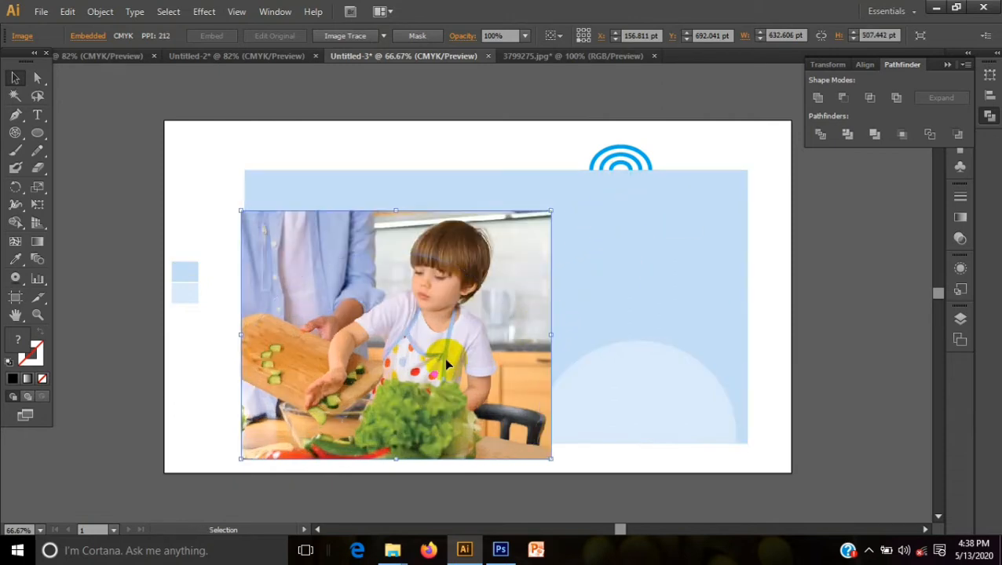
{"action": "left_click", "coordinate": [139, 354]}
{"action": "left_click", "coordinate": [451, 289]}
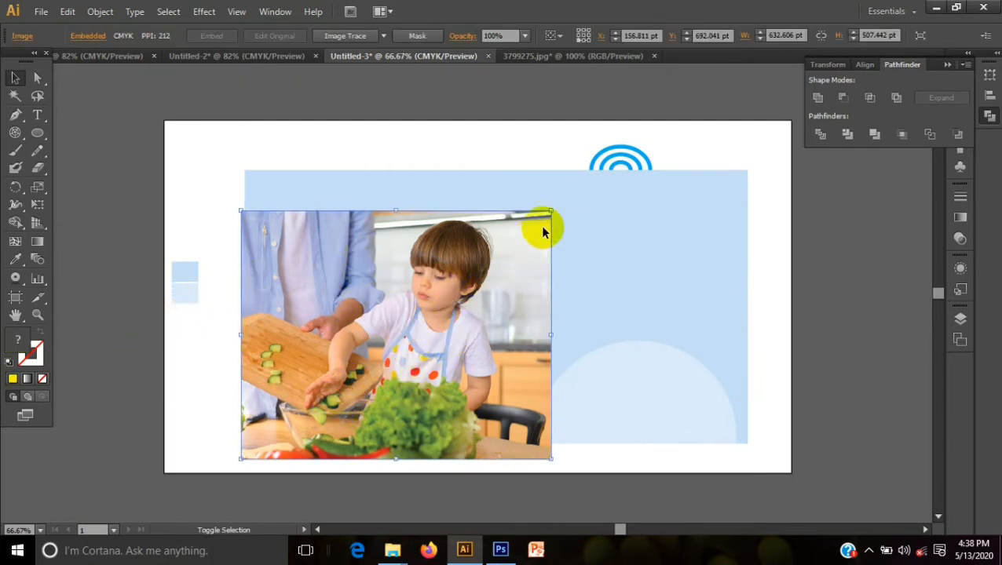
{"action": "left_click_drag", "start_coordinate": [549, 212], "coordinate": [536, 228]}
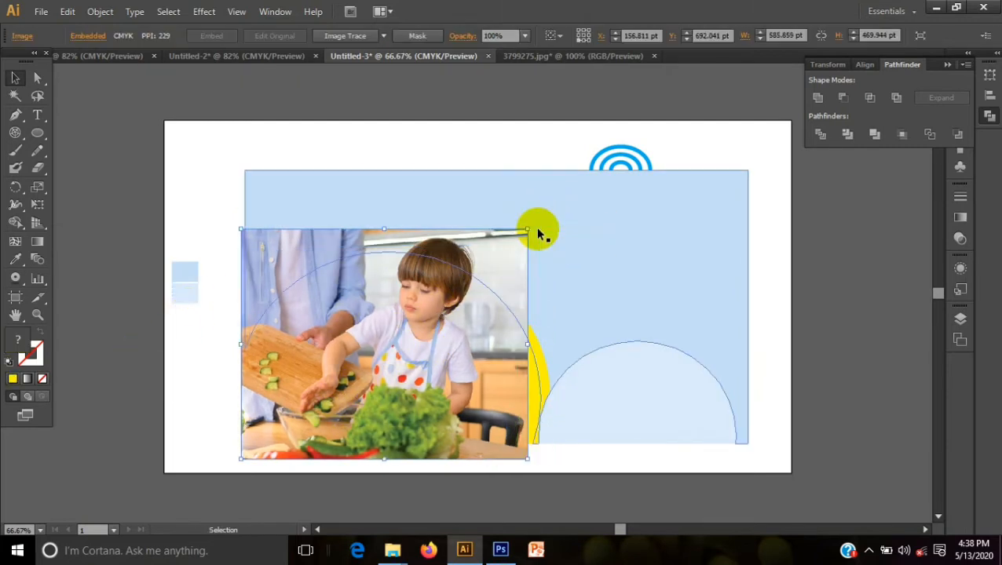
Align the photo with the yellow shape's right edge, scale it to about 624 by 501 pt to match the shape's width, and lower it.
{"action": "left_click_drag", "start_coordinate": [494, 339], "coordinate": [516, 352]}
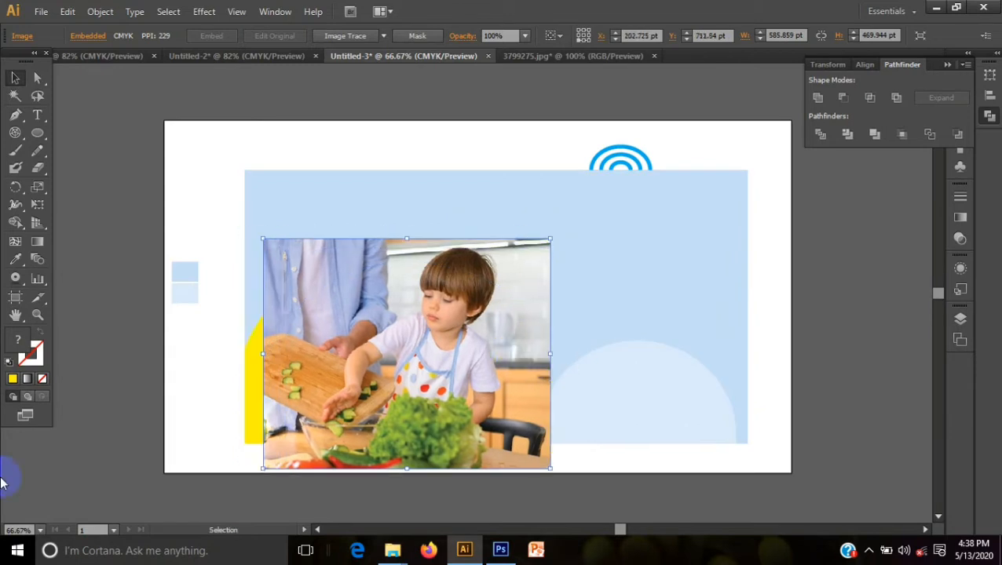
{"action": "left_click_drag", "start_coordinate": [264, 352], "coordinate": [248, 356]}
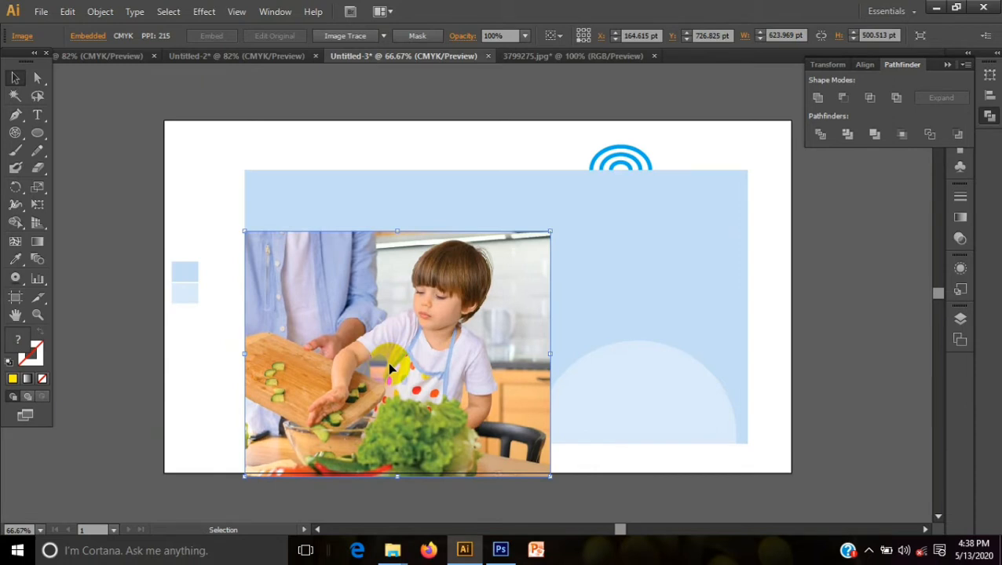
{"action": "left_click_drag", "start_coordinate": [390, 369], "coordinate": [390, 384]}
Send the photo to the back, behind the yellow shape and the pale blue rectangle.
{"action": "right_click", "coordinate": [390, 387]}
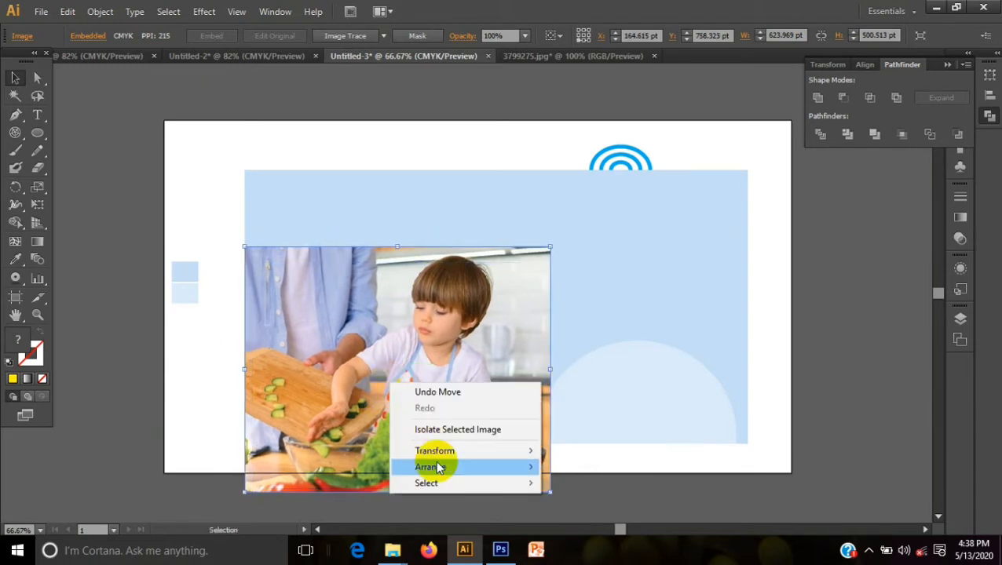
{"action": "mouse_move", "coordinate": [441, 466]}
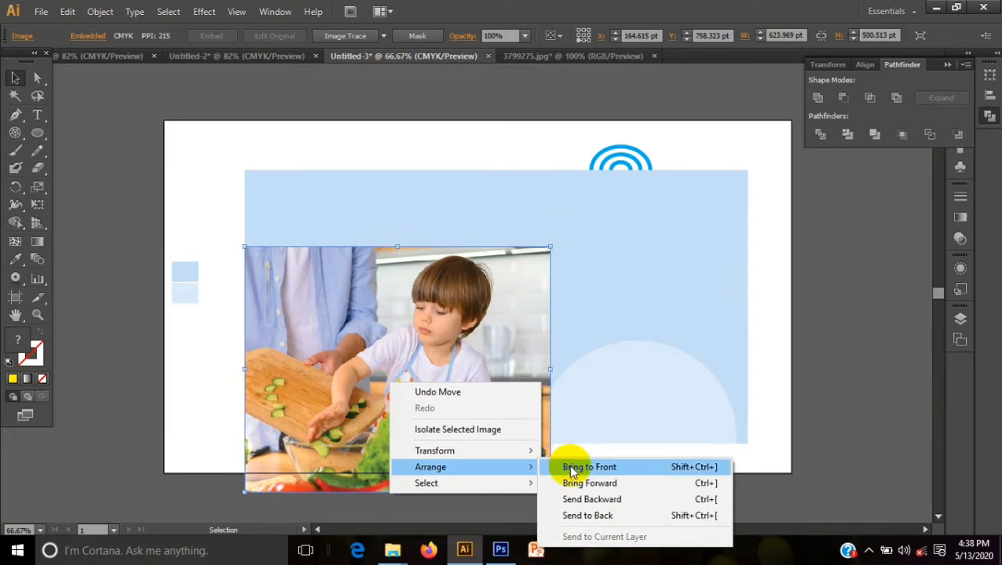
{"action": "left_click", "coordinate": [577, 515]}
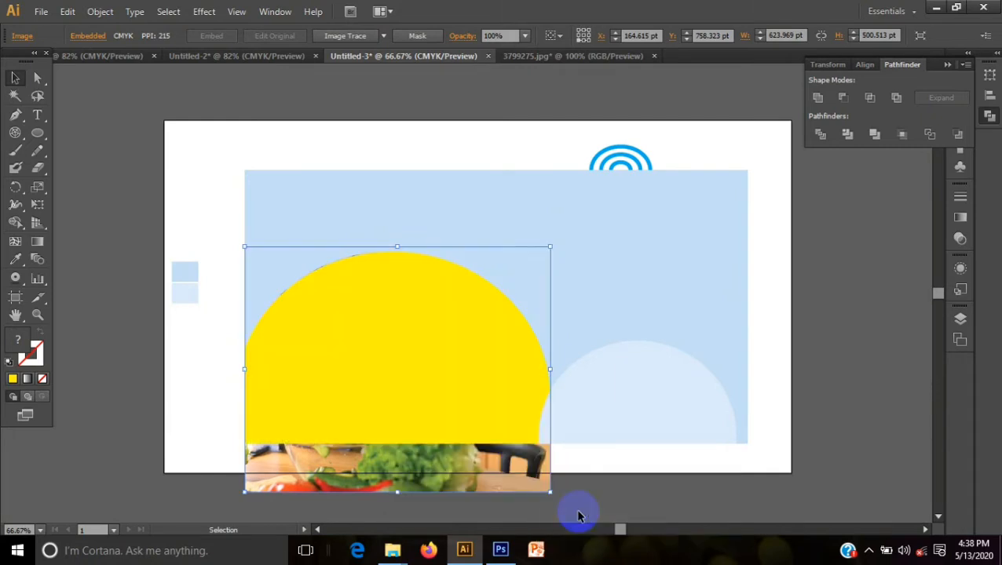
Move the photo up so only a thin strip extends below the rectangle, and bring it to the front.
{"action": "left_click_drag", "start_coordinate": [461, 486], "coordinate": [460, 467]}
{"action": "right_click", "coordinate": [460, 467]}
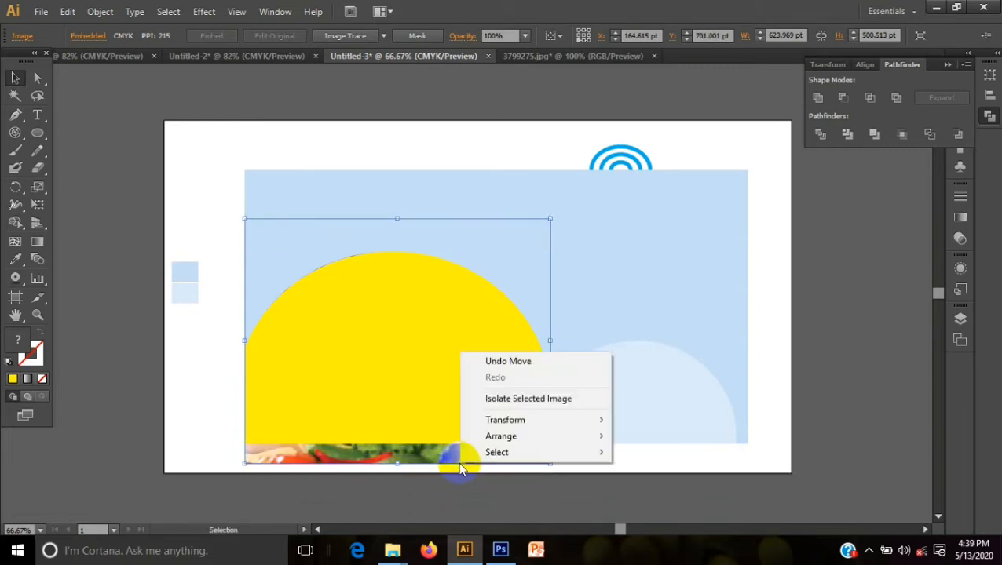
{"action": "mouse_move", "coordinate": [499, 438]}
{"action": "left_click", "coordinate": [636, 436]}
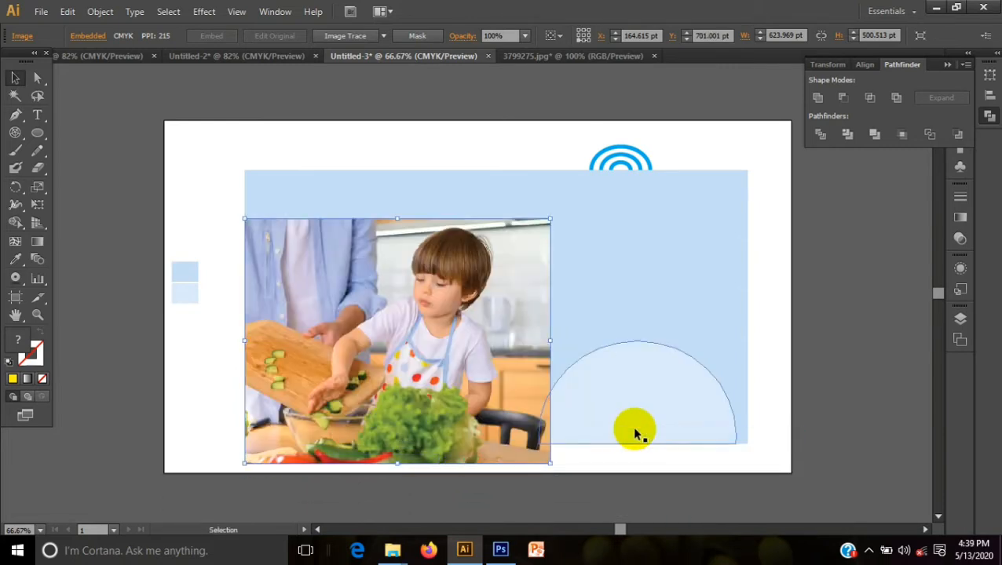
Send the repositioned photo behind all the other shapes.
{"action": "right_click", "coordinate": [454, 410]}
{"action": "mouse_move", "coordinate": [534, 492]}
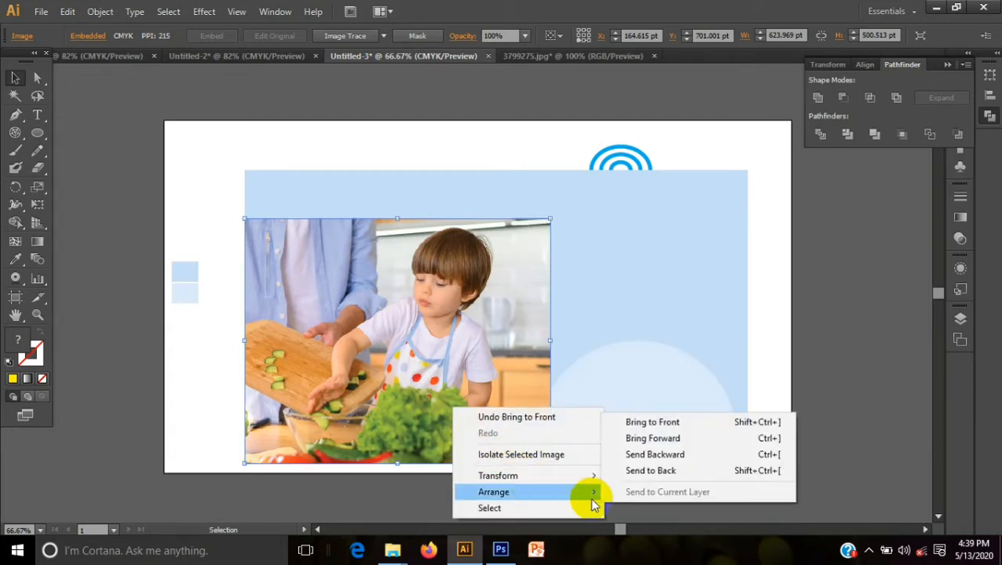
{"action": "left_click", "coordinate": [630, 473]}
Select the photo together with the large yellow shape and make a clipping mask from them.
{"action": "right_click", "coordinate": [459, 414]}
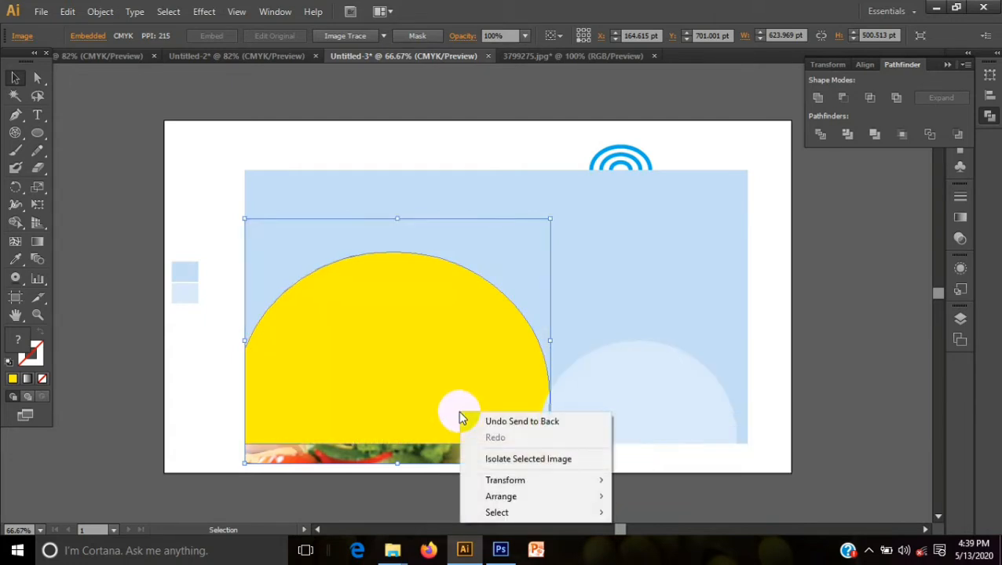
{"action": "left_click", "coordinate": [382, 387], "text": "shift"}
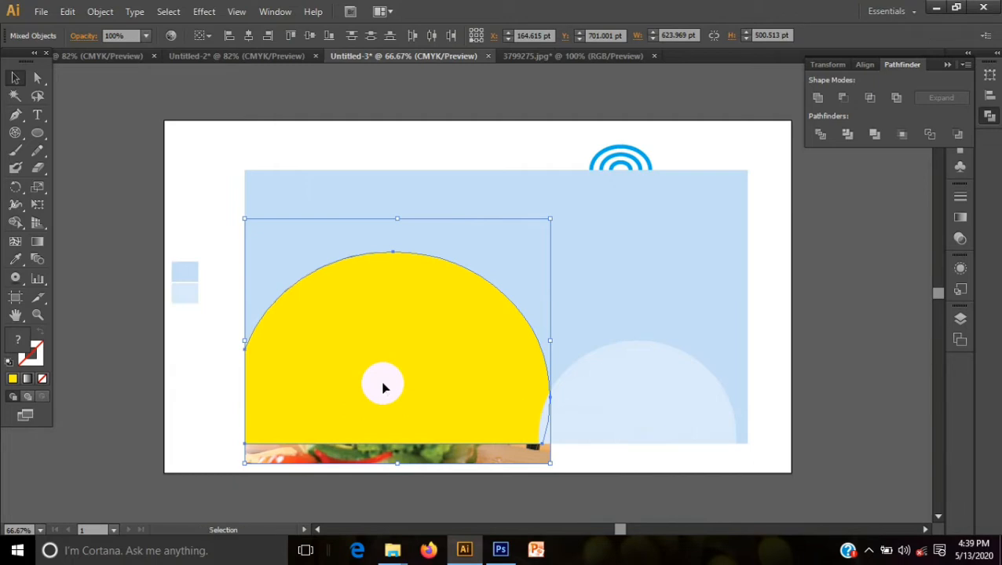
{"action": "left_click", "coordinate": [179, 385]}
{"action": "left_click", "coordinate": [357, 455]}
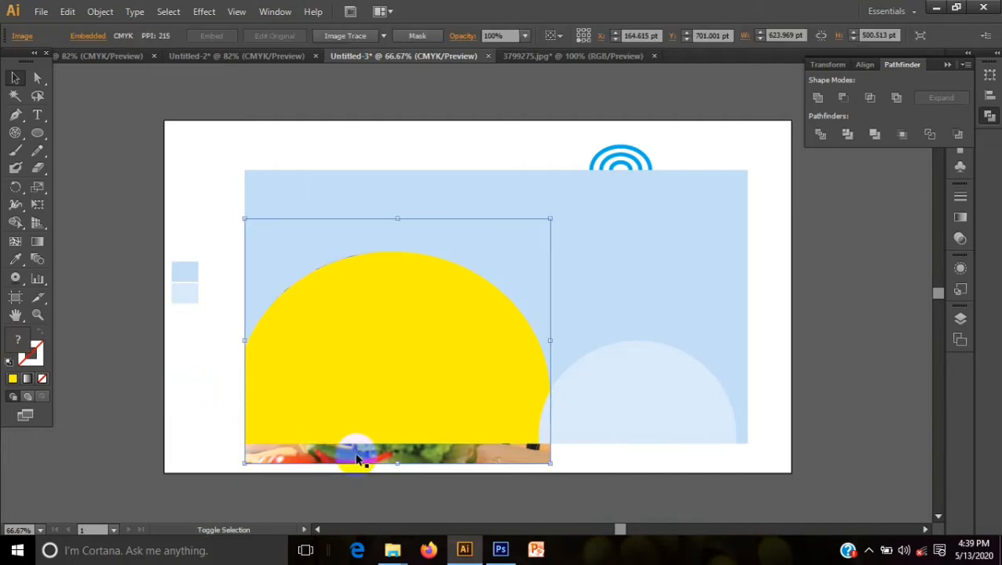
{"action": "left_click", "coordinate": [358, 418], "text": "shift"}
{"action": "right_click", "coordinate": [356, 420]}
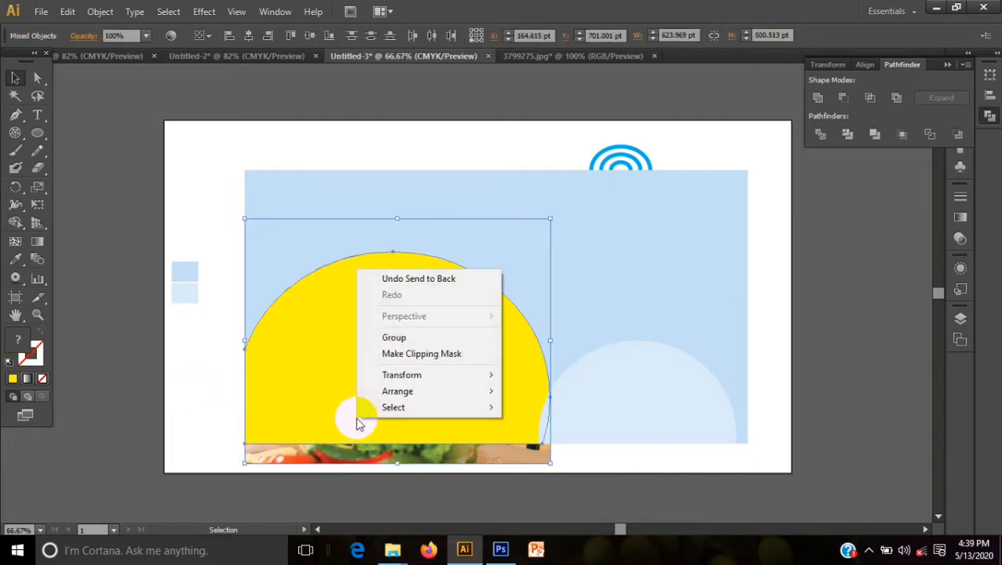
{"action": "left_click", "coordinate": [416, 355]}
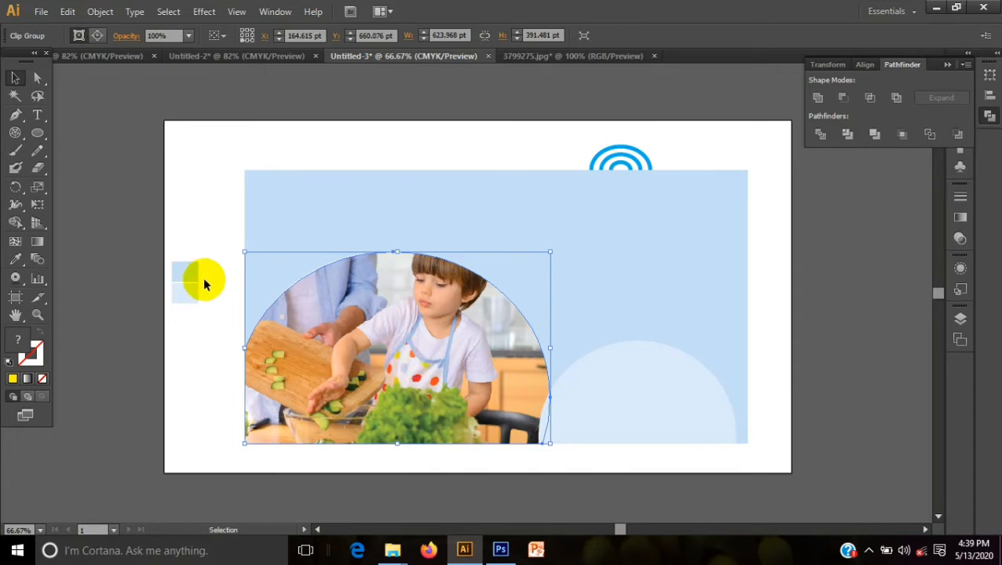
Nudge the clipped photo slightly to the left.
{"action": "left_click", "coordinate": [399, 337]}
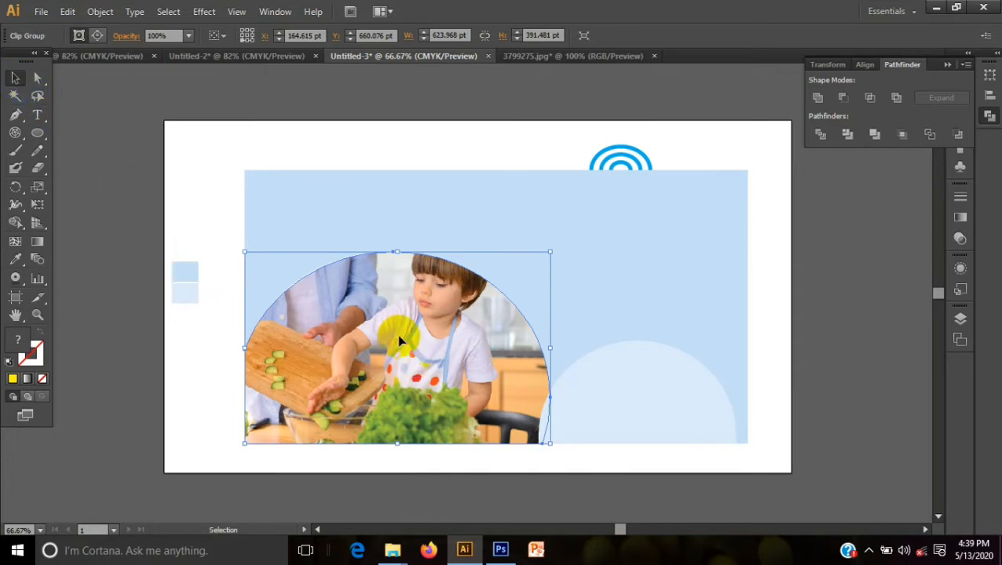
{"action": "key", "text": "Up"}
{"action": "key", "text": "Up"}
{"action": "key", "text": "Up"}
{"action": "key", "text": "Up"}
{"action": "key", "text": "Up"}
{"action": "key", "text": "Up"}
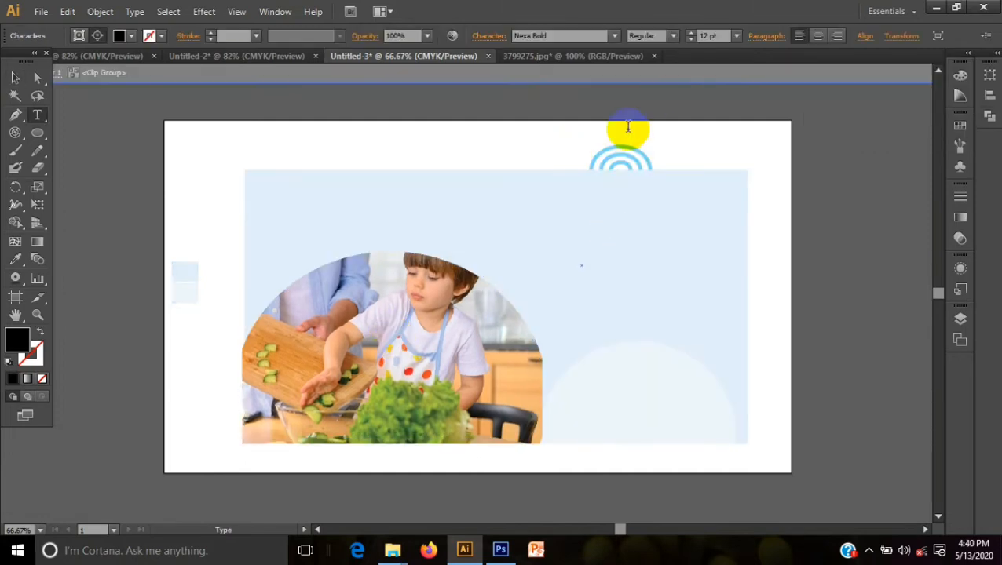
Set the size of the new text above the small circle to 52 pt.
{"action": "left_click", "coordinate": [690, 39]}
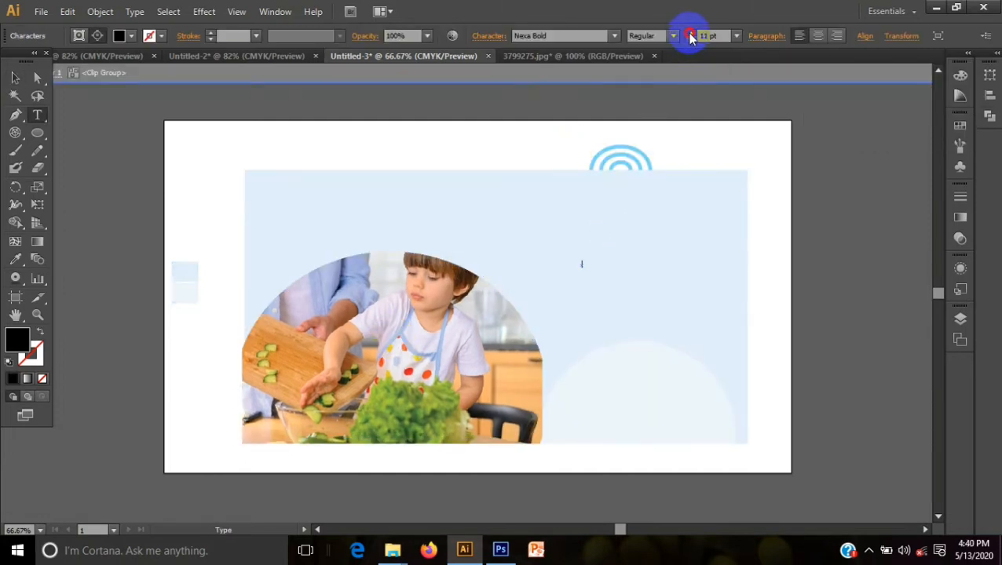
{"action": "left_click", "coordinate": [690, 38]}
{"action": "left_click", "coordinate": [690, 33]}
{"action": "type", "text": "C"}
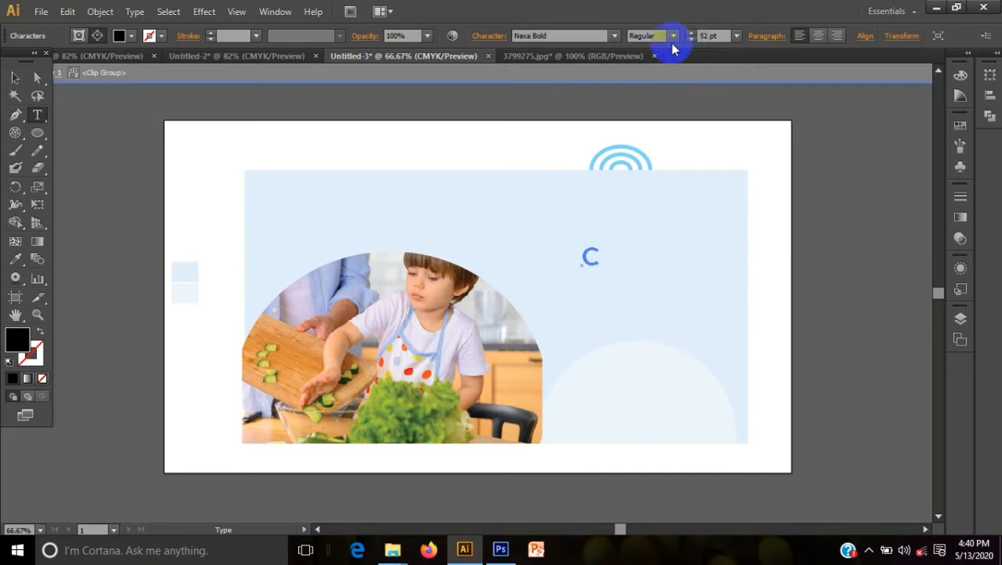
{"action": "type", "text": "O"}
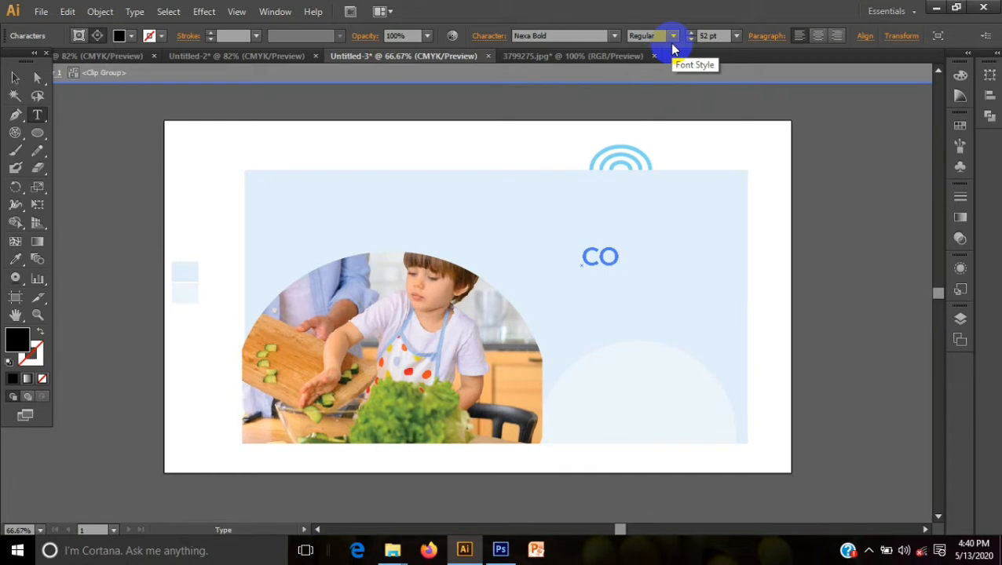
{"action": "key", "text": "BackSpace"}
{"action": "key", "text": "BackSpace"}
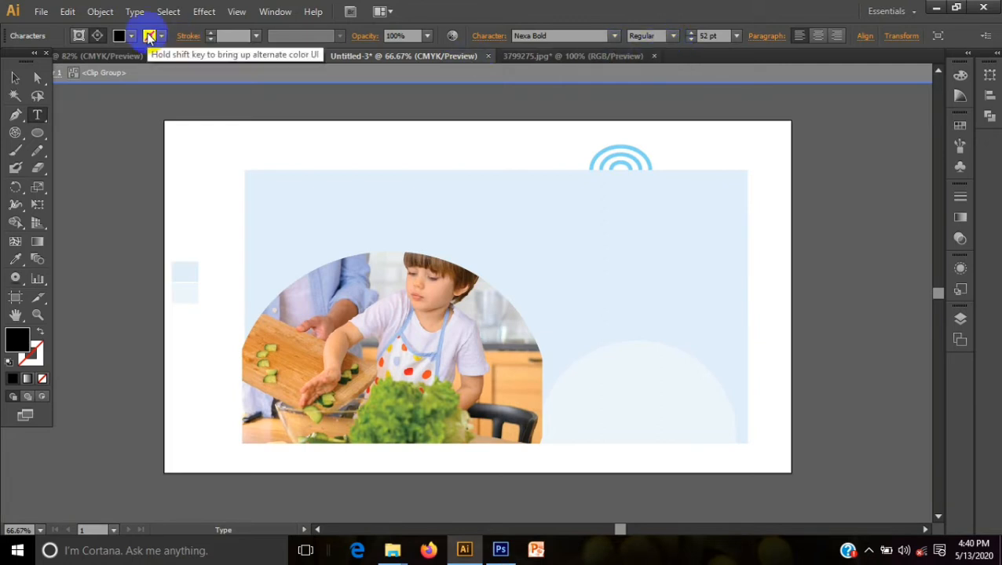
Delete the existing text object above the small circle and add the text "Cooking Time" in its place.
{"action": "left_click", "coordinate": [15, 77]}
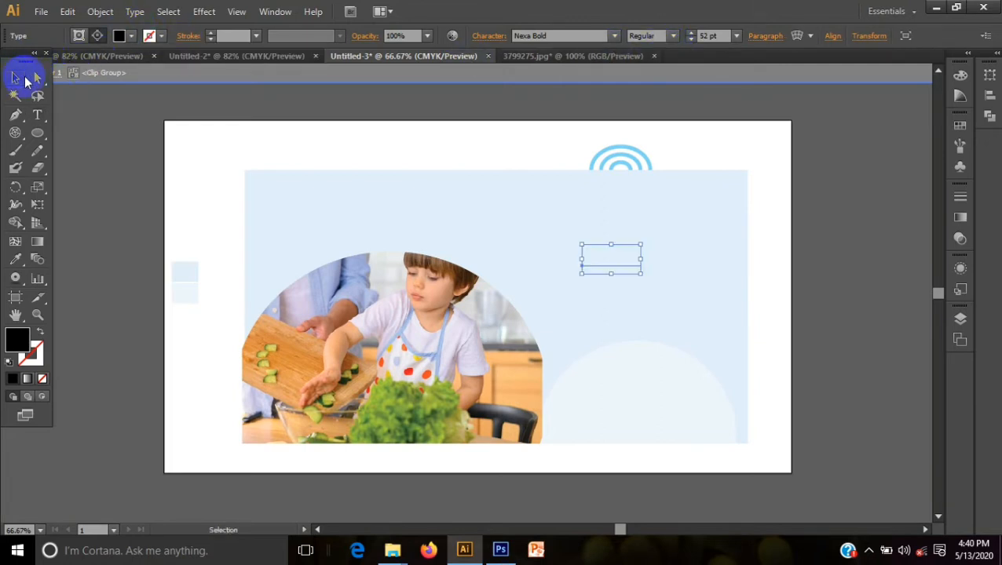
{"action": "key", "text": "Delete"}
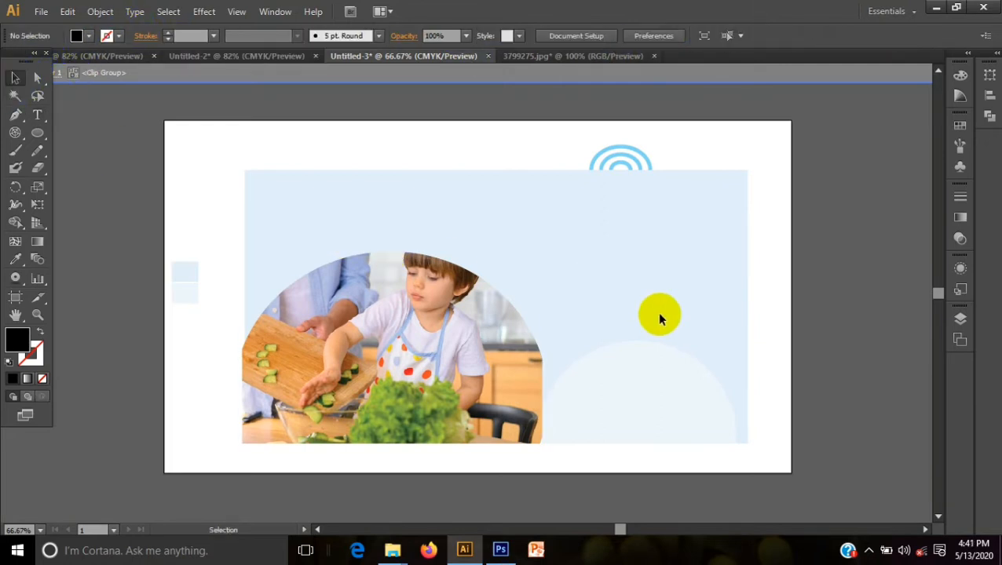
{"action": "left_click", "coordinate": [38, 114]}
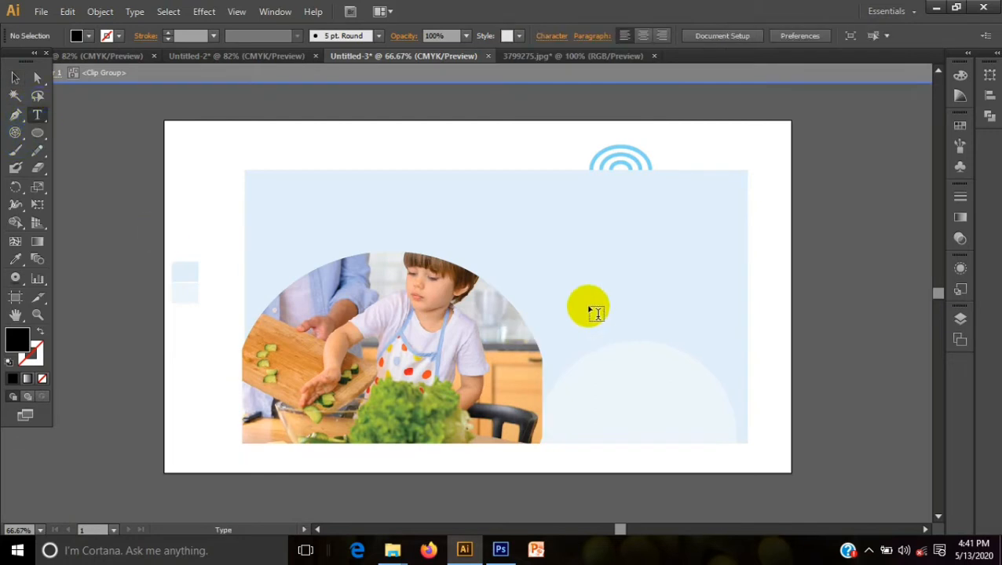
{"action": "left_click", "coordinate": [584, 282]}
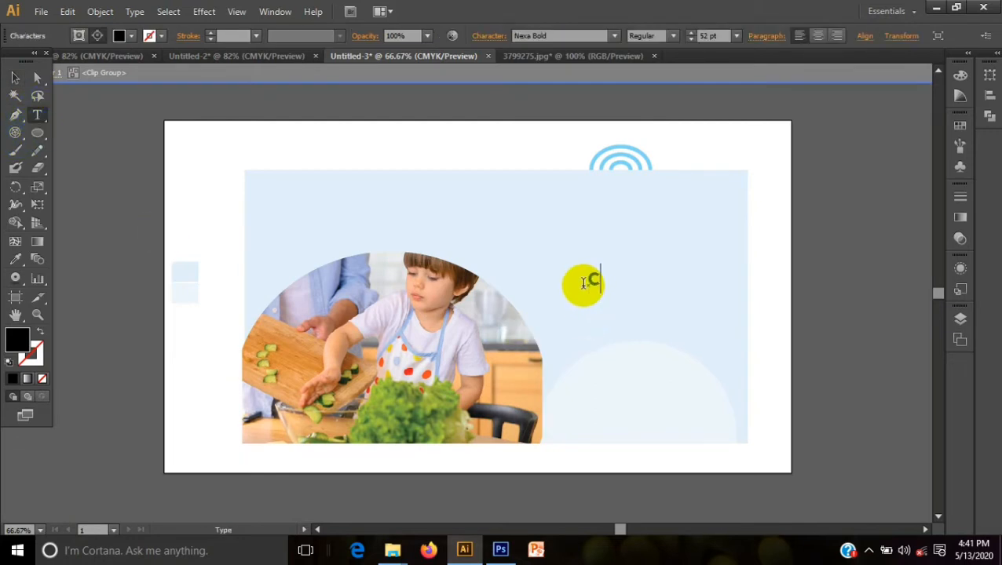
{"action": "type", "text": "Cooking"}
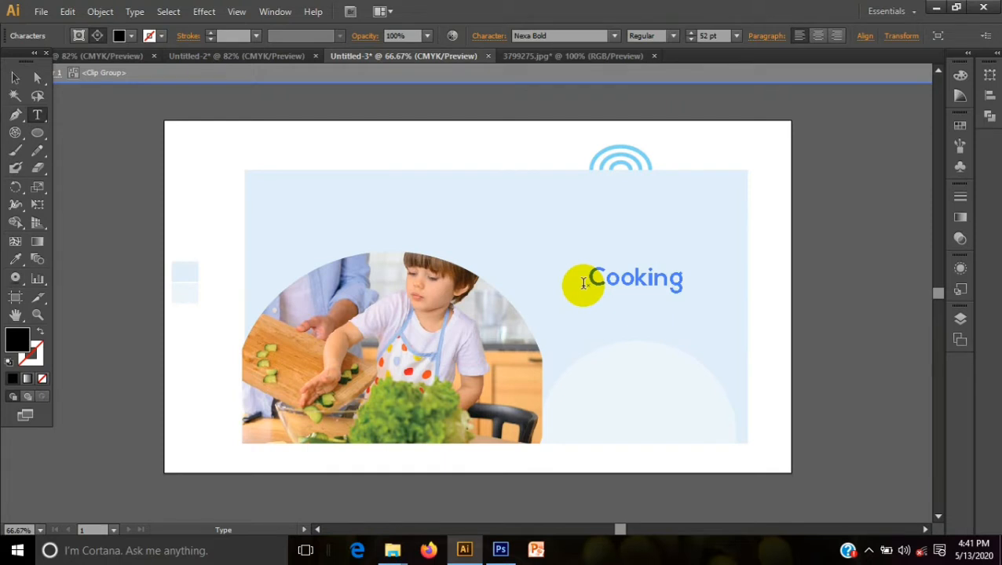
{"action": "type", "text": " Time"}
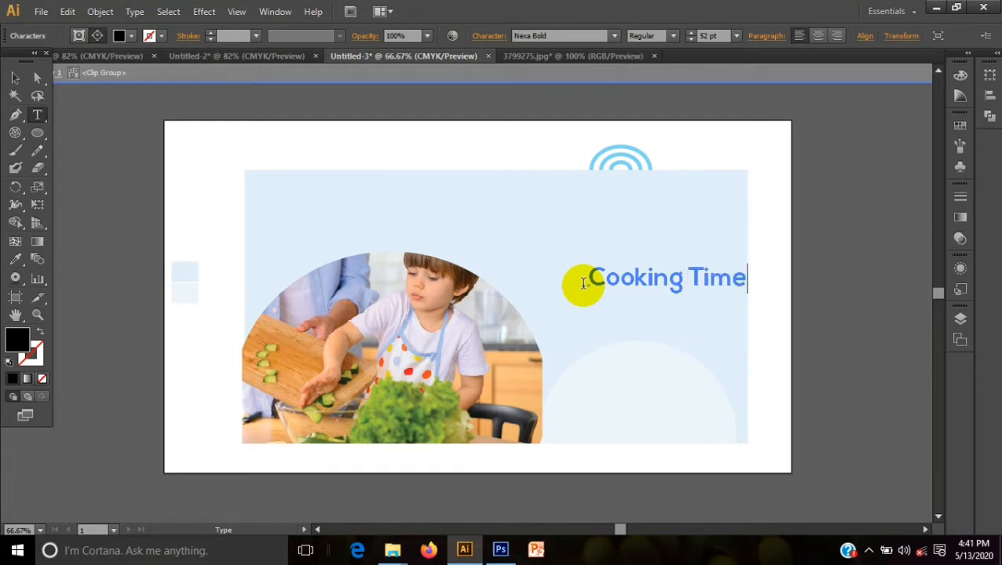
Apply a dark brown fill swatch to all of the "Cooking Time" text.
{"action": "left_click_drag", "start_coordinate": [588, 277], "coordinate": [799, 297]}
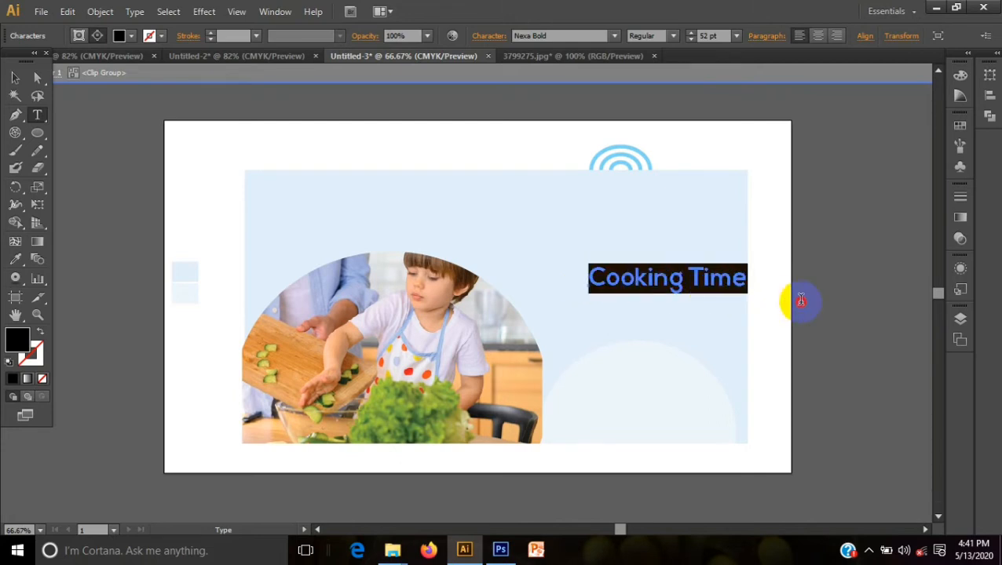
{"action": "left_click", "coordinate": [130, 36]}
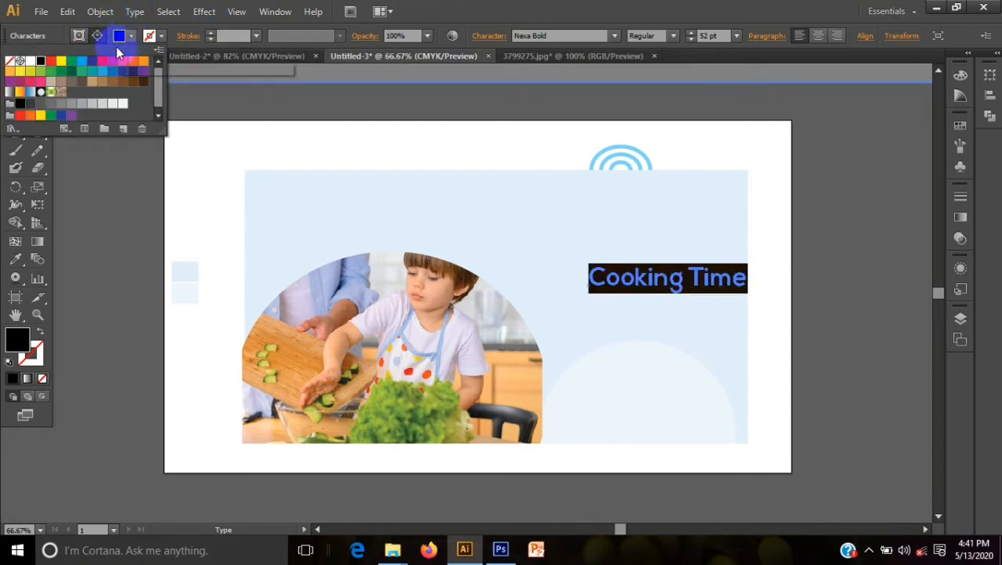
{"action": "left_click", "coordinate": [143, 81]}
{"action": "left_click", "coordinate": [62, 110]}
{"action": "left_click", "coordinate": [14, 79]}
{"action": "left_click", "coordinate": [67, 150]}
{"action": "left_click", "coordinate": [650, 284]}
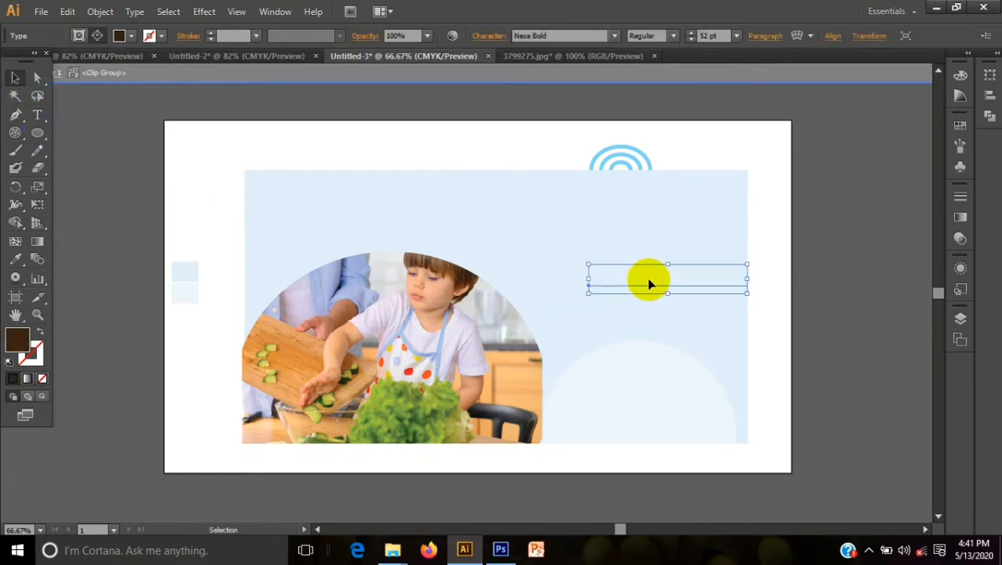
Bring the "Cooking Time" text to the front and move it slightly to the left and down.
{"action": "right_click", "coordinate": [647, 282]}
{"action": "mouse_move", "coordinate": [735, 435]}
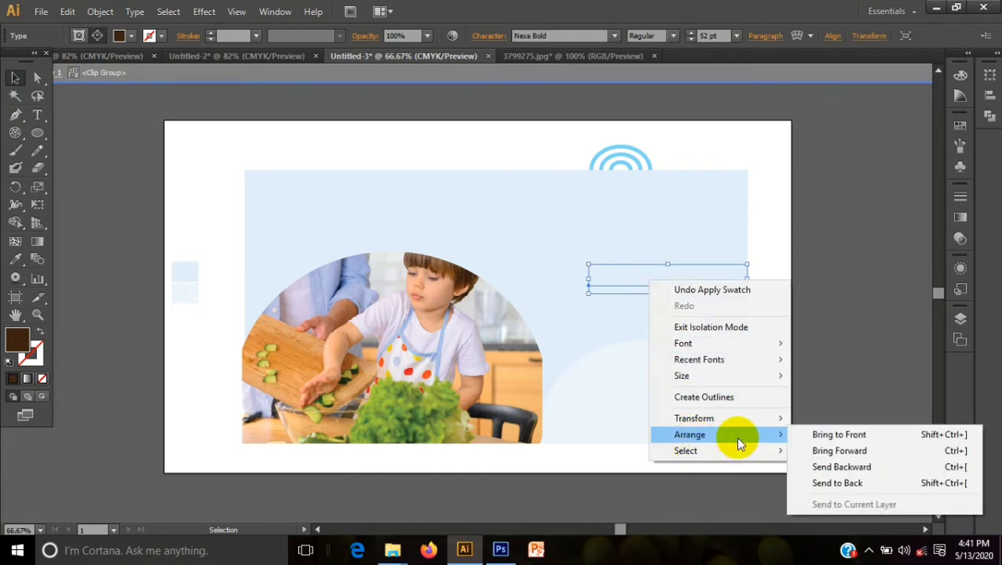
{"action": "left_click", "coordinate": [827, 434]}
{"action": "left_click", "coordinate": [751, 359]}
{"action": "left_click_drag", "start_coordinate": [676, 281], "coordinate": [628, 286]}
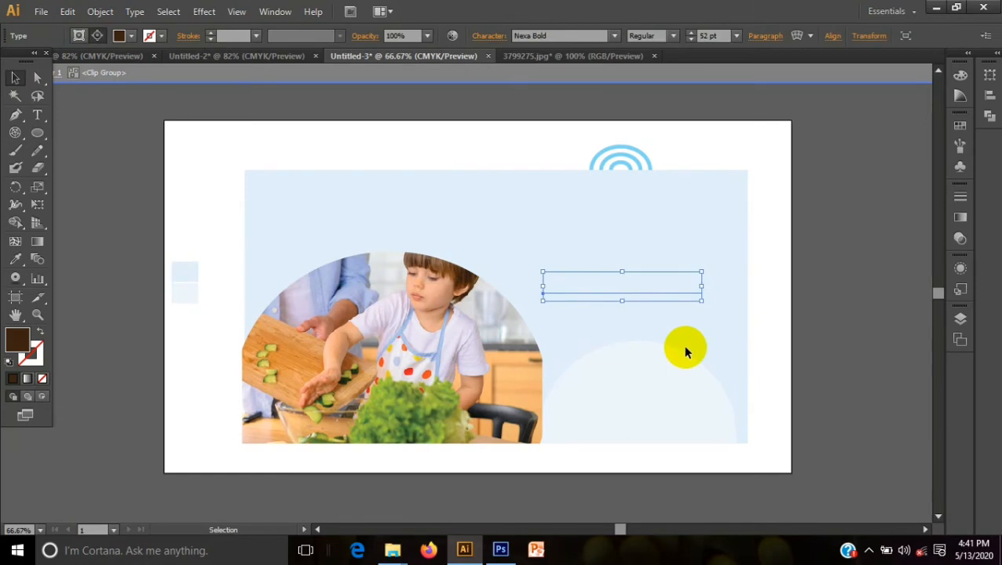
Exit isolation mode and add the text "Cooking Time" on the blue rectangle above the small circle.
{"action": "left_click", "coordinate": [444, 129]}
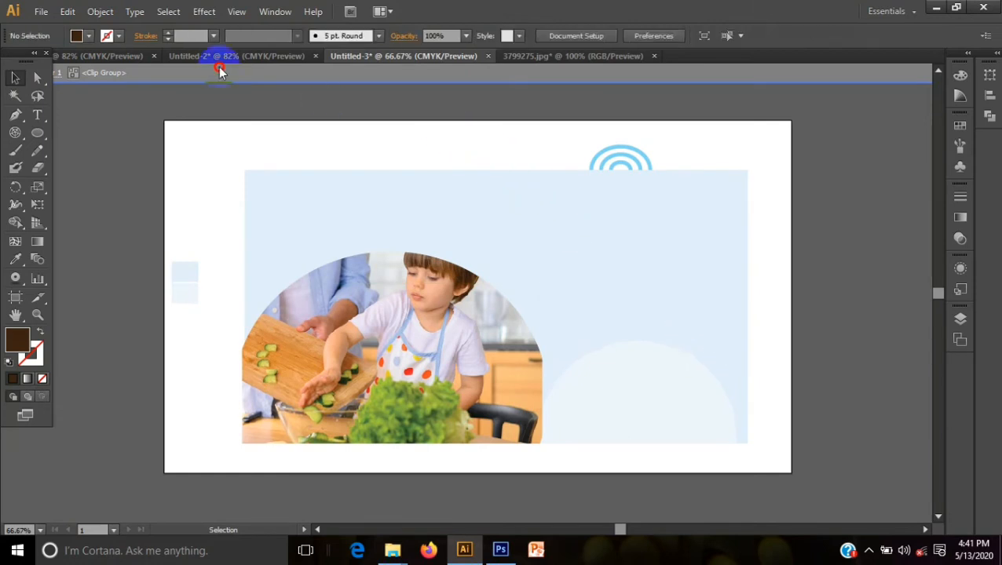
{"action": "left_click", "coordinate": [219, 68]}
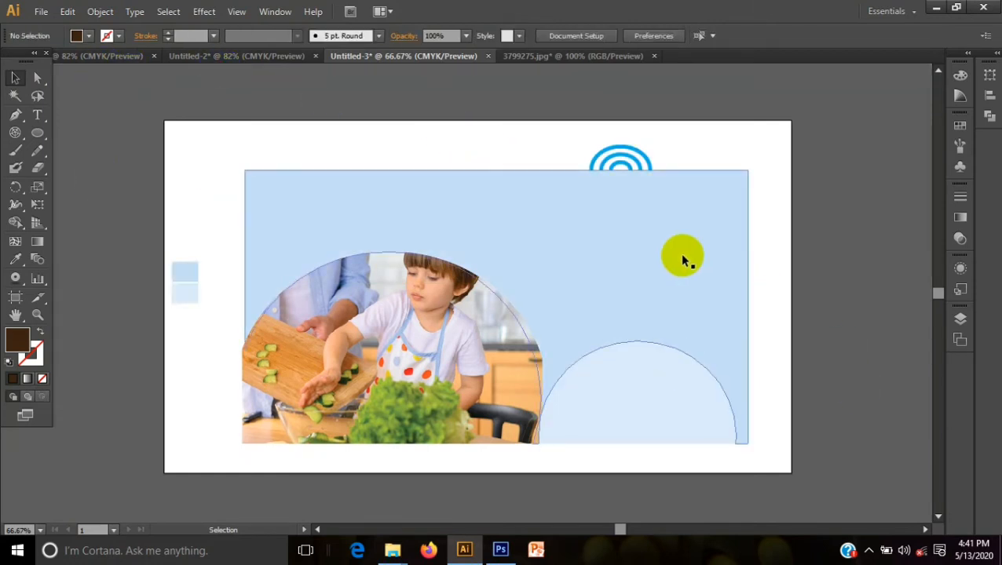
{"action": "left_click", "coordinate": [37, 115]}
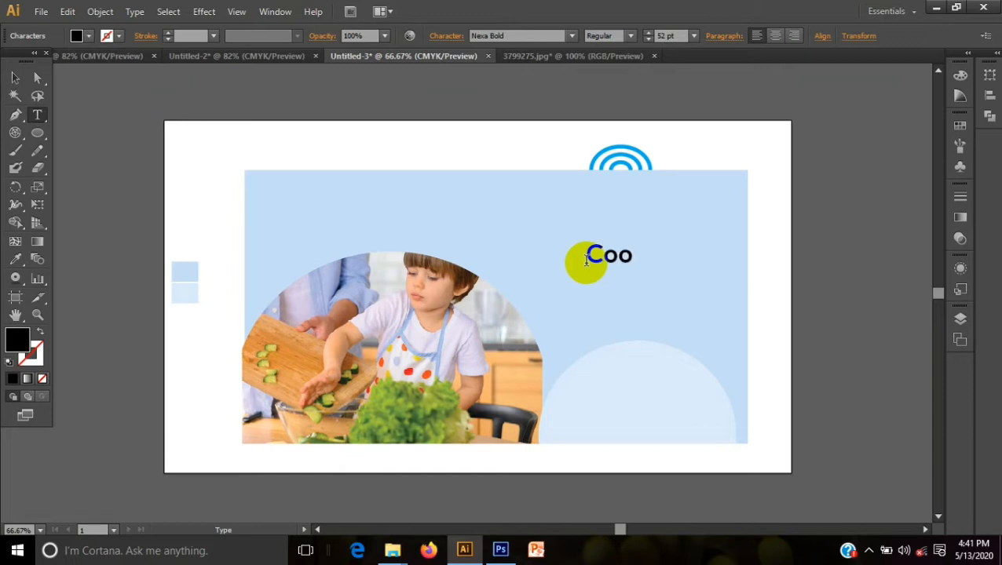
{"action": "type", "text": "king T"}
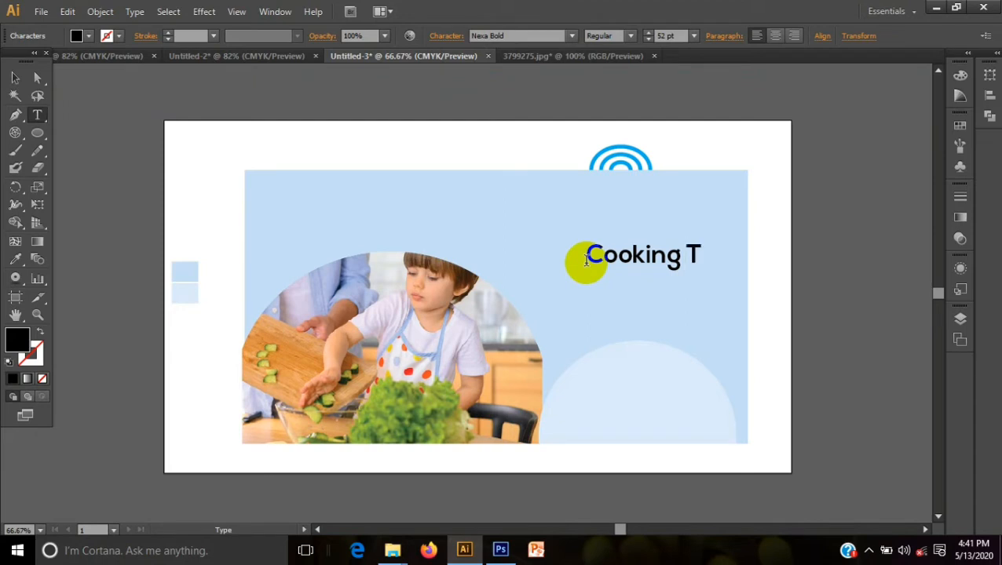
{"action": "type", "text": "ime"}
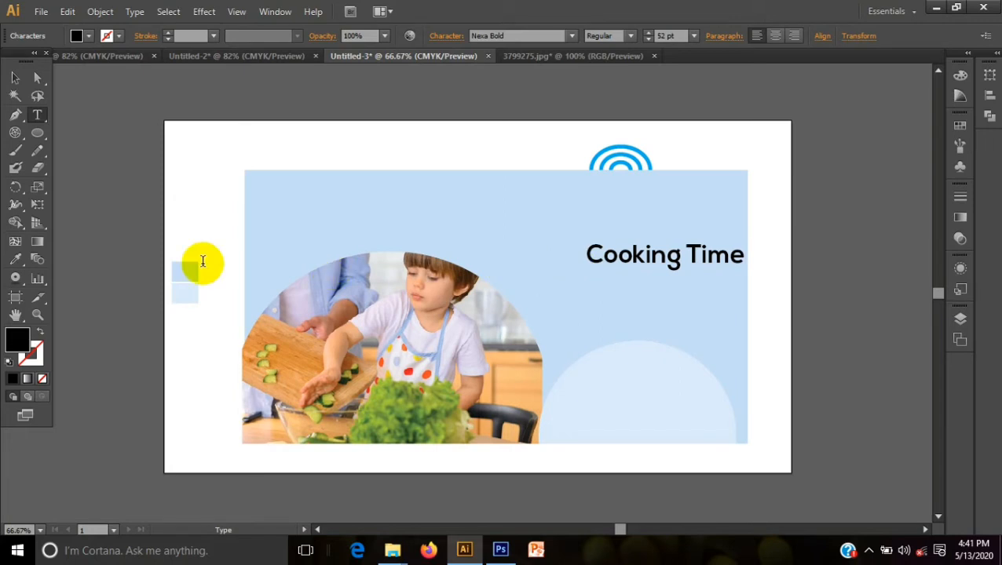
Move the "Cooking Time" text up and to the left, away from the rectangle's right edge.
{"action": "left_click", "coordinate": [19, 79]}
{"action": "left_click", "coordinate": [37, 150]}
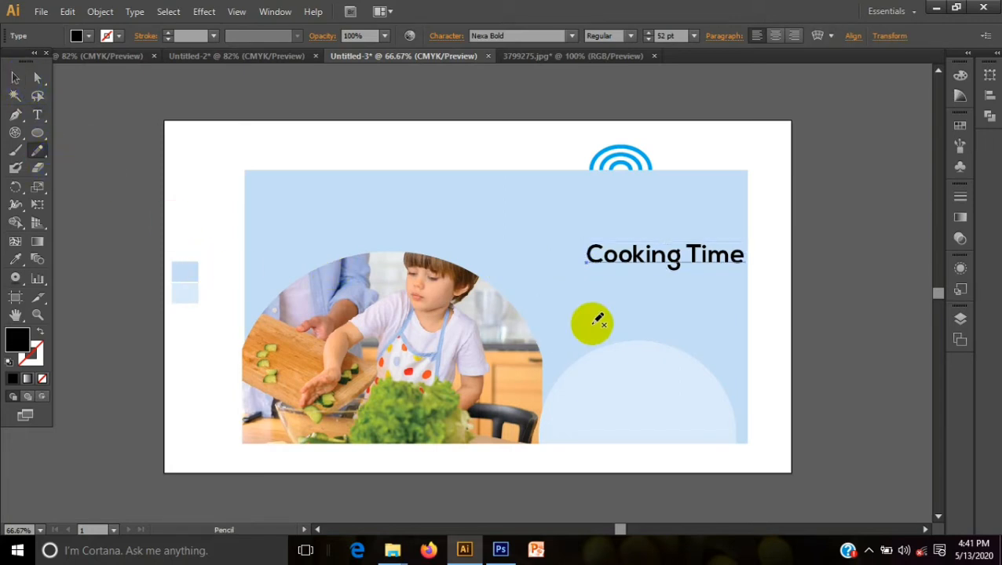
{"action": "left_click", "coordinate": [15, 77]}
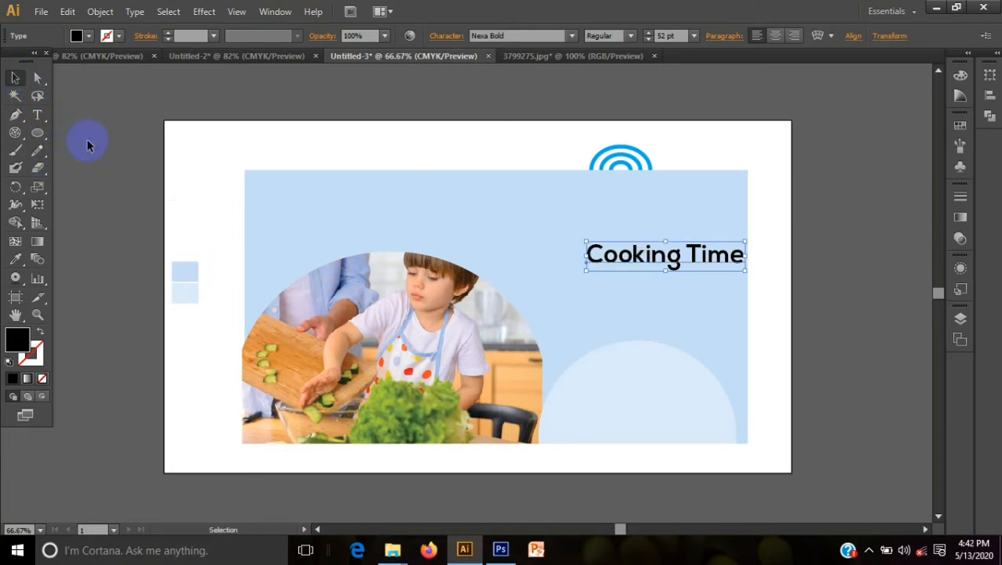
{"action": "left_click", "coordinate": [594, 346]}
{"action": "left_click", "coordinate": [666, 263]}
{"action": "left_click_drag", "start_coordinate": [666, 263], "coordinate": [632, 242]}
{"action": "left_click", "coordinate": [818, 342]}
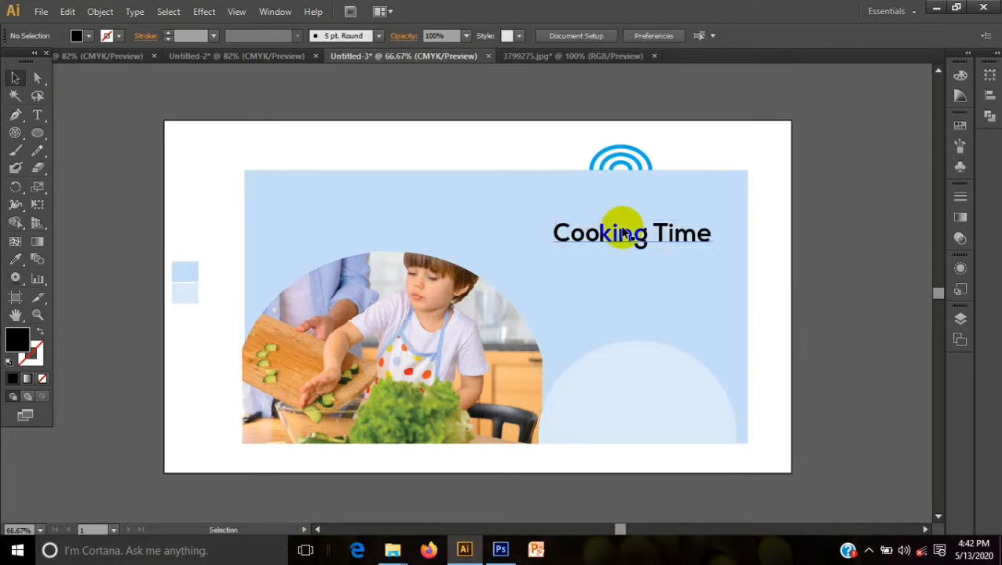
Bring the group of blue rings to the front so it overlaps the rectangle's upper edge.
{"action": "left_click", "coordinate": [631, 174]}
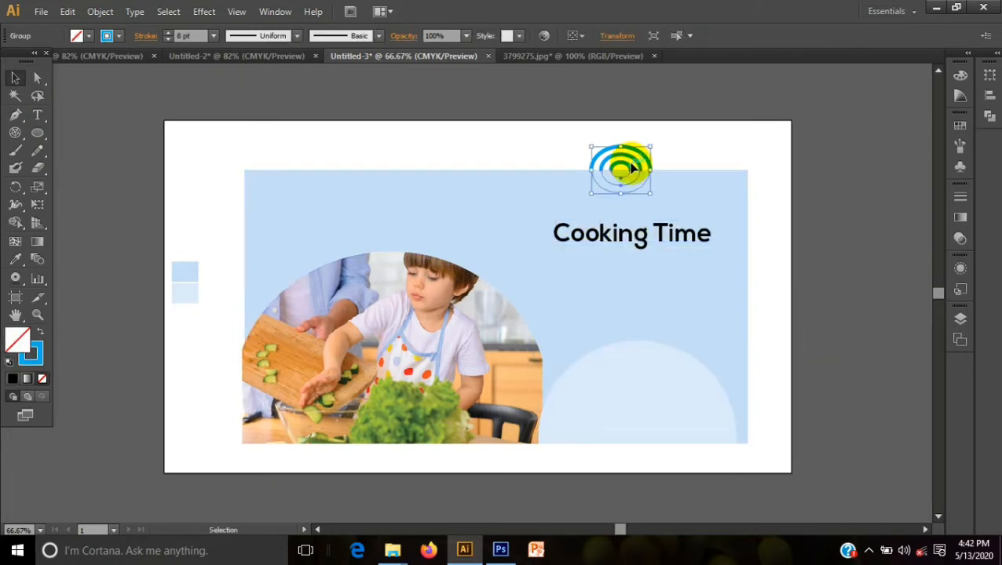
{"action": "right_click", "coordinate": [628, 169]}
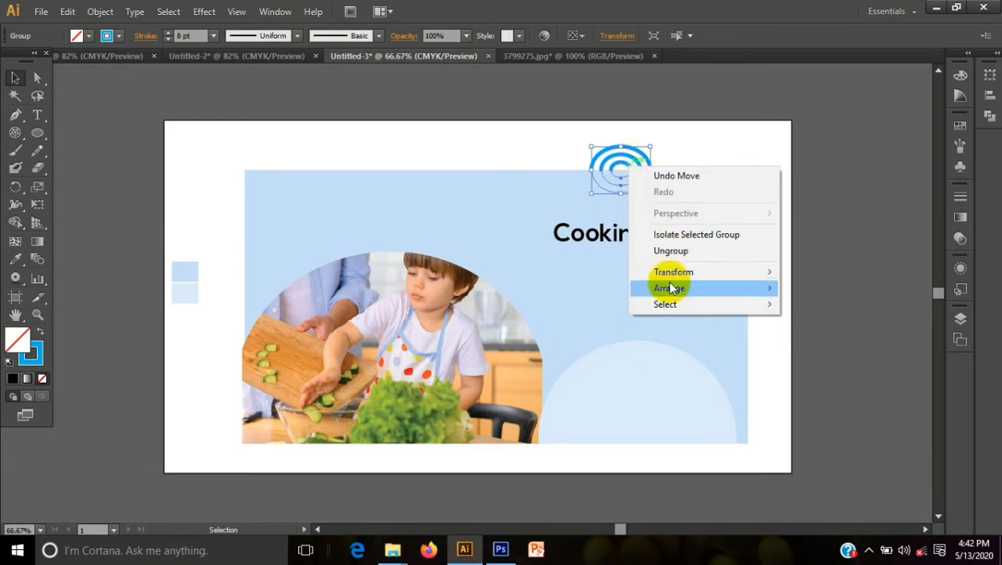
{"action": "mouse_move", "coordinate": [671, 288]}
{"action": "left_click", "coordinate": [821, 290]}
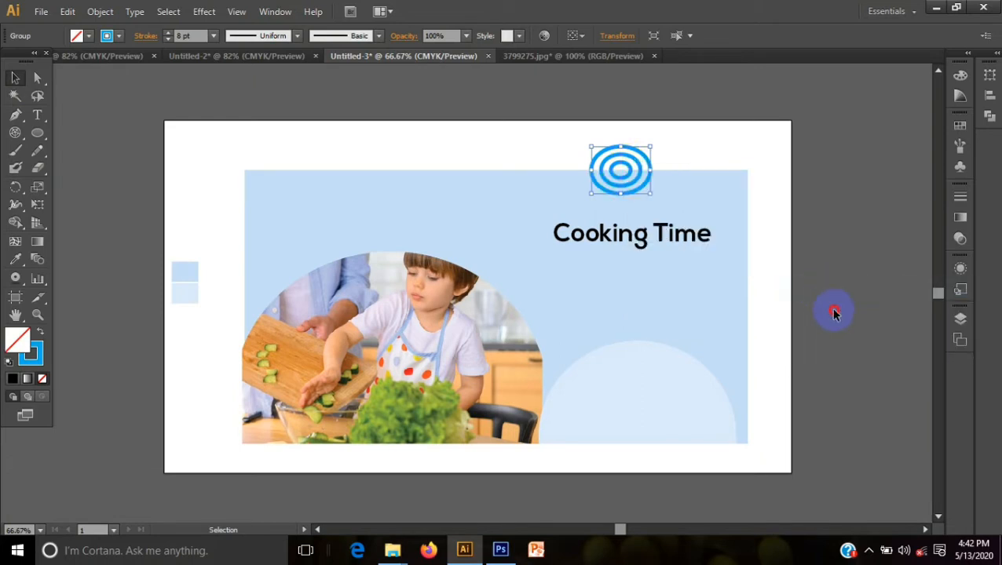
{"action": "left_click", "coordinate": [834, 313]}
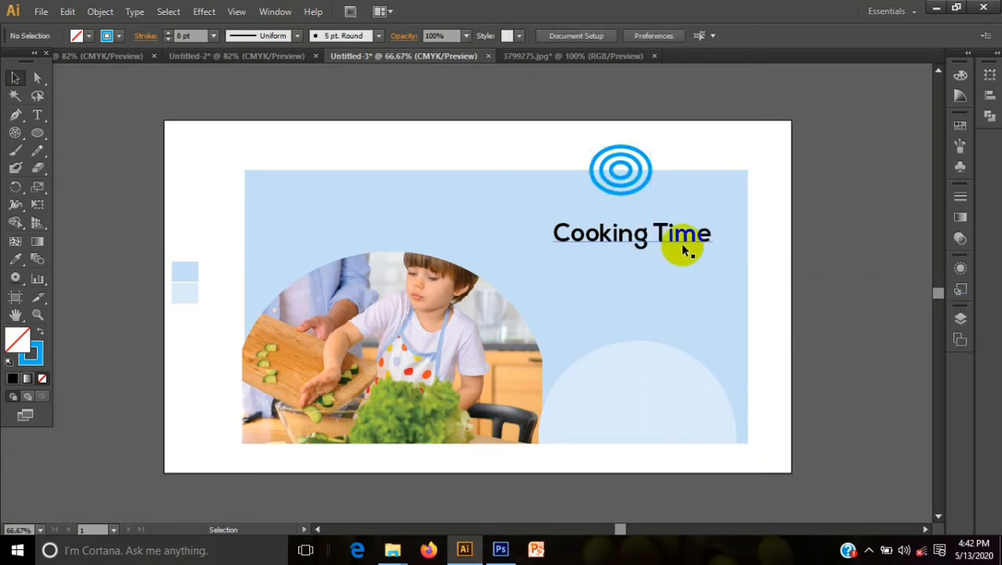
Reposition the "Cooking Time" text so it is centred beneath the blue rings.
{"action": "left_click", "coordinate": [636, 236]}
{"action": "key", "text": "Return"}
{"action": "key", "text": "Return"}
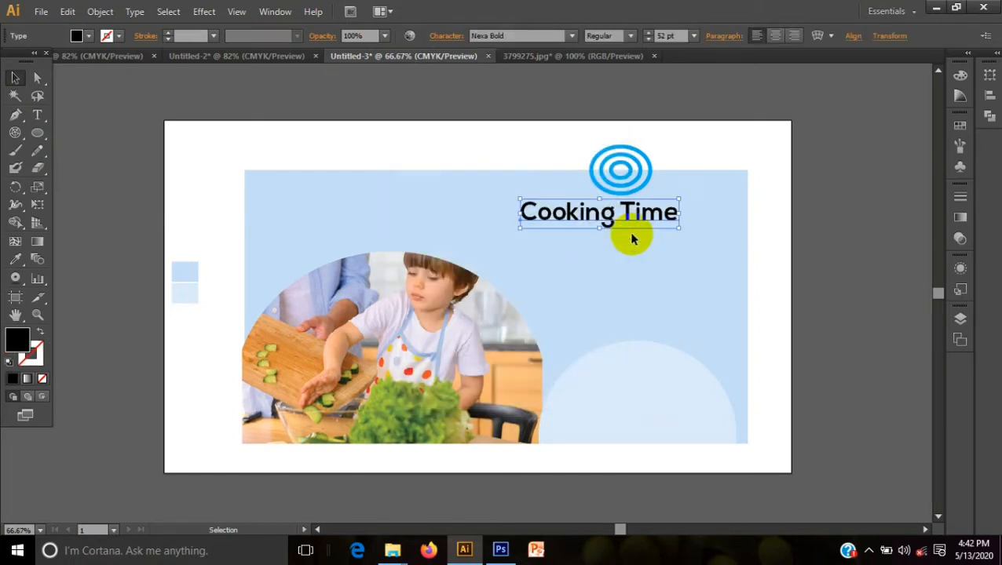
{"action": "key", "text": "Right"}
{"action": "key", "text": "Right"}
{"action": "key", "text": "Right"}
{"action": "key", "text": "Right"}
{"action": "key", "text": "Right"}
{"action": "key", "text": "Right"}
{"action": "key", "text": "Right"}
{"action": "key", "text": "Right"}
{"action": "key", "text": "Right"}
{"action": "key", "text": "Right"}
{"action": "key", "text": "Right"}
{"action": "key", "text": "Right"}
{"action": "key", "text": "Right"}
{"action": "key", "text": "Right"}
{"action": "key", "text": "Right"}
{"action": "key", "text": "Right"}
{"action": "key", "text": "Right"}
{"action": "key", "text": "Right"}
{"action": "key", "text": "Right"}
{"action": "key", "text": "Right"}
{"action": "key", "text": "Right"}
{"action": "key", "text": "Right"}
{"action": "key", "text": "Right"}
{"action": "key", "text": "Right"}
{"action": "key", "text": "Right"}
{"action": "key", "text": "Right"}
{"action": "key", "text": "Right"}
{"action": "key", "text": "Right"}
{"action": "key", "text": "Right"}
{"action": "key", "text": "Right"}
{"action": "key", "text": "Right"}
{"action": "key", "text": "Right"}
{"action": "key", "text": "Right"}
{"action": "key", "text": "Right"}
{"action": "key", "text": "Right"}
{"action": "key", "text": "Right"}
{"action": "key", "text": "Right"}
{"action": "key", "text": "Right"}
{"action": "key", "text": "Right"}
{"action": "key", "text": "Right"}
{"action": "key", "text": "Down"}
{"action": "key", "text": "Down"}
{"action": "key", "text": "Down"}
{"action": "key", "text": "Down"}
{"action": "key", "text": "Down"}
{"action": "key", "text": "Down"}
{"action": "key", "text": "Down"}
{"action": "key", "text": "Down"}
{"action": "key", "text": "Down"}
{"action": "key", "text": "Down"}
{"action": "key", "text": "Down"}
{"action": "key", "text": "Down"}
{"action": "key", "text": "Down"}
{"action": "key", "text": "Down"}
{"action": "key", "text": "Down"}
{"action": "key", "text": "Down"}
{"action": "key", "text": "Down"}
{"action": "key", "text": "Down"}
{"action": "key", "text": "Down"}
{"action": "key", "text": "Down"}
{"action": "key", "text": "Down"}
{"action": "key", "text": "Down"}
{"action": "key", "text": "Down"}
{"action": "key", "text": "Down"}
{"action": "key", "text": "Down"}
{"action": "key", "text": "Down"}
{"action": "key", "text": "Down"}
{"action": "key", "text": "Down"}
{"action": "key", "text": "Down"}
{"action": "key", "text": "Down"}
{"action": "key", "text": "Down"}
{"action": "key", "text": "Down"}
{"action": "key", "text": "Down"}
{"action": "key", "text": "Down"}
{"action": "key", "text": "Down"}
{"action": "key", "text": "Down"}
{"action": "key", "text": "Down"}
{"action": "key", "text": "Down"}
{"action": "key", "text": "Down"}
{"action": "key", "text": "Down"}
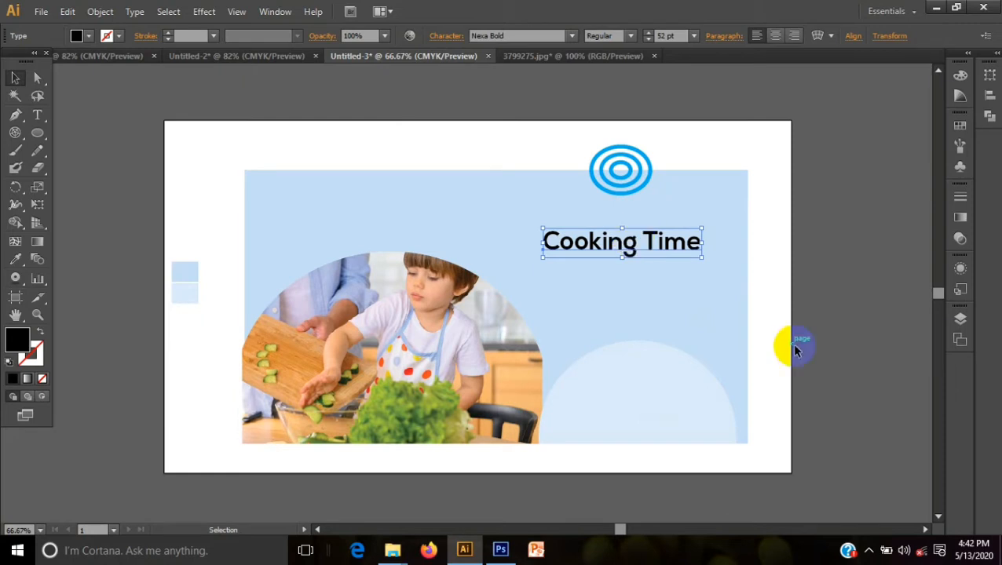
{"action": "left_click", "coordinate": [869, 377]}
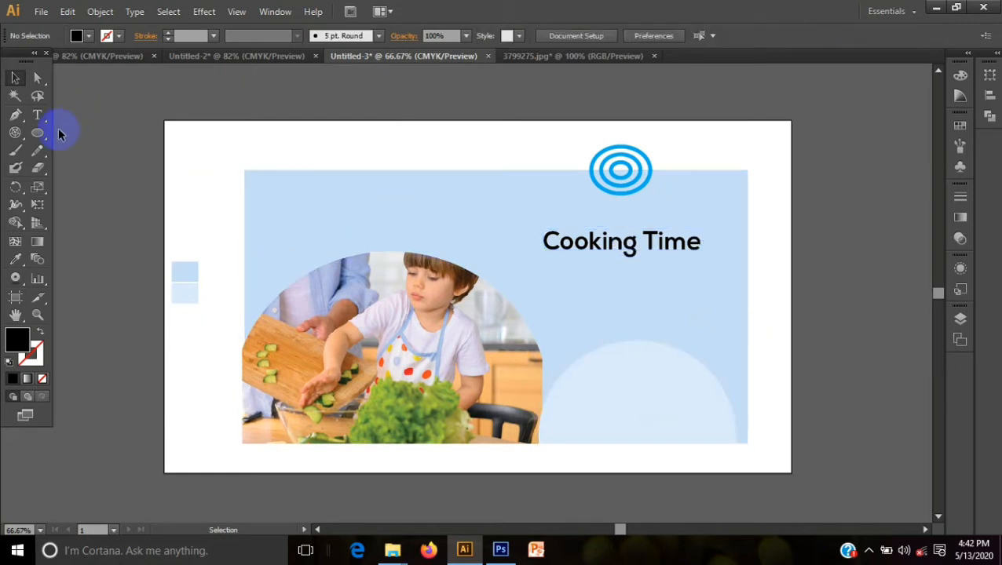
Draw a slightly rotated pentagon across the artboard's upper-left corner with the Polygon tool.
{"action": "left_click", "coordinate": [39, 138]}
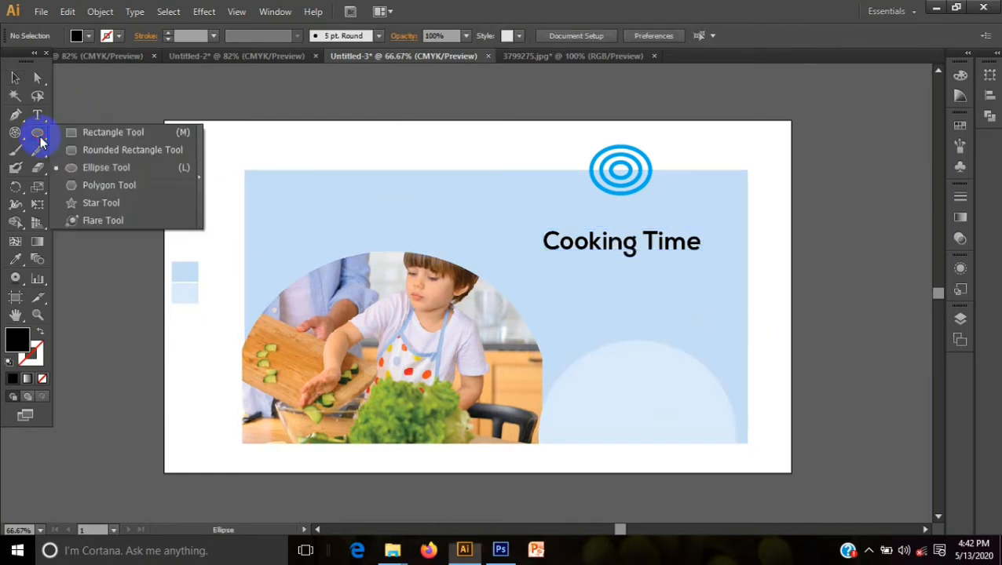
{"action": "left_click", "coordinate": [81, 185]}
{"action": "left_click_drag", "start_coordinate": [233, 126], "coordinate": [262, 161]}
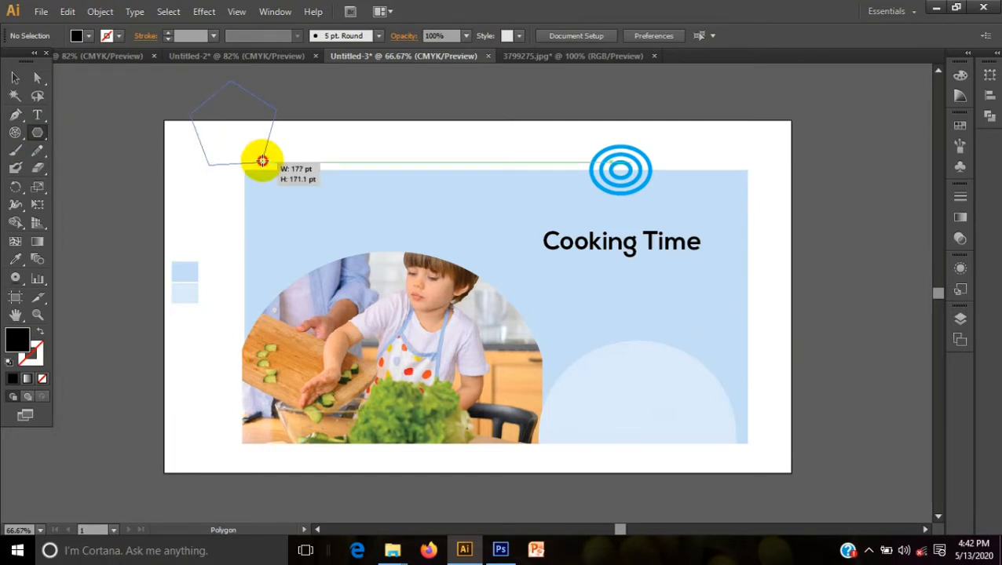
{"action": "mouse_move", "coordinate": [262, 161]}
{"action": "left_mouse_down"}
{"action": "mouse_move", "coordinate": [269, 174]}
{"action": "mouse_move", "coordinate": [268, 160]}
{"action": "left_mouse_up"}
{"action": "left_click", "coordinate": [26, 78]}
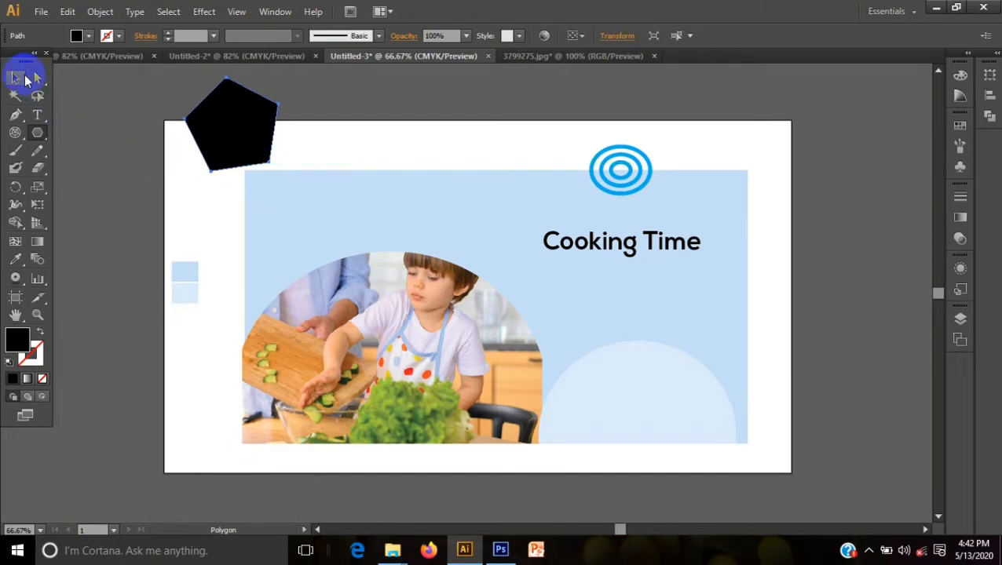
Remove the pentagon's fill and give it a black stroke.
{"action": "left_click", "coordinate": [89, 35]}
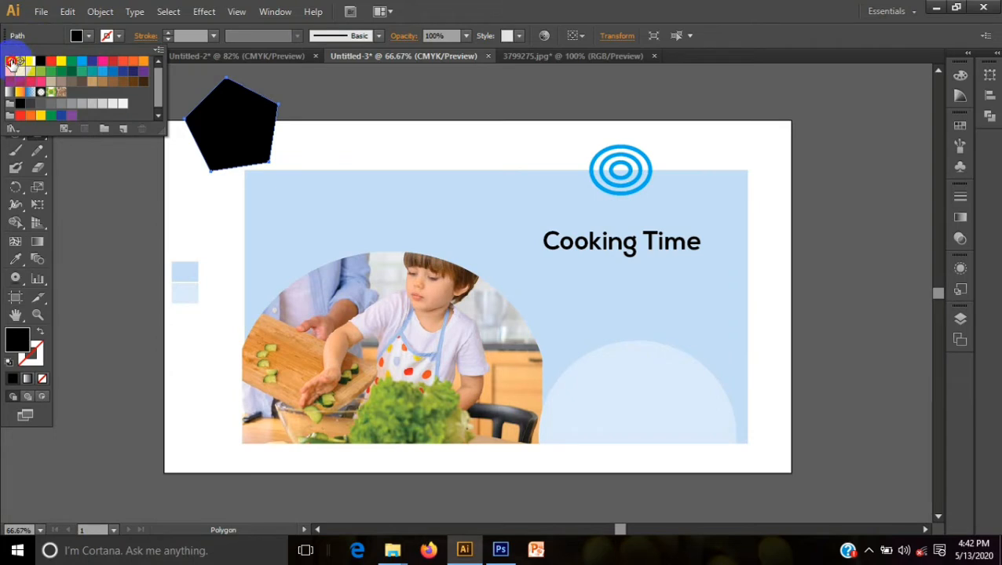
{"action": "left_click", "coordinate": [9, 62]}
{"action": "left_click", "coordinate": [126, 37]}
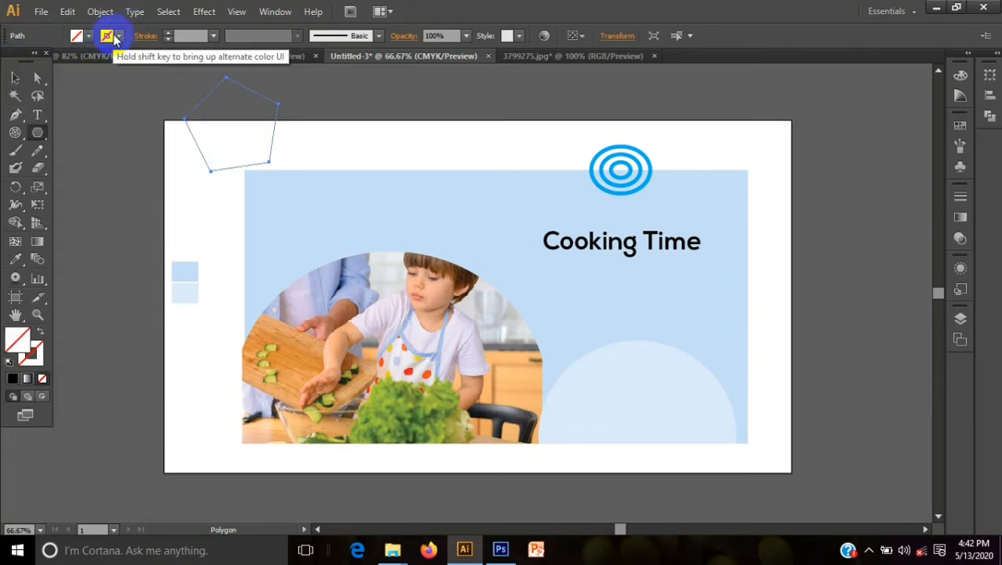
{"action": "left_click", "coordinate": [111, 35]}
{"action": "left_click", "coordinate": [42, 62]}
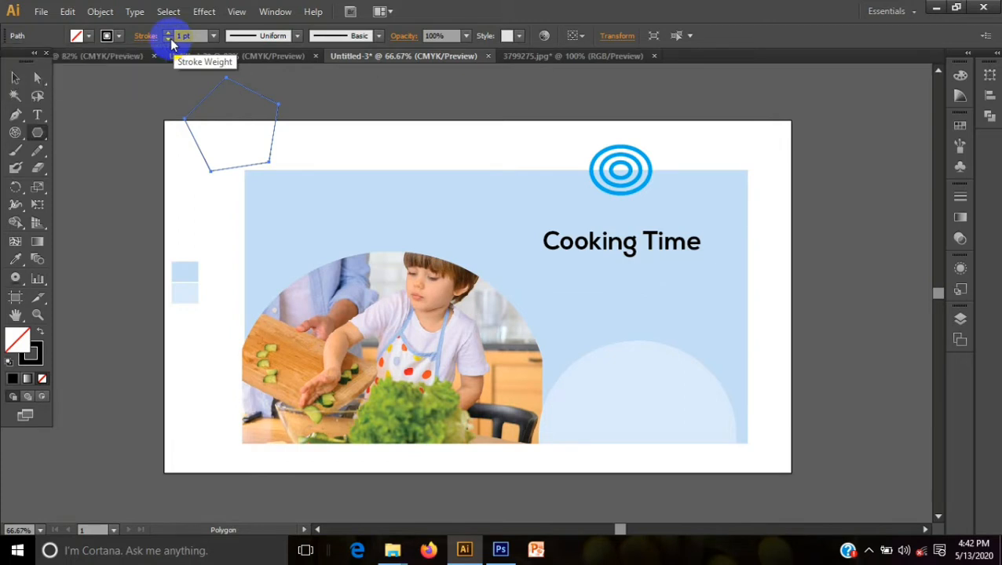
Increase the pentagon's stroke weight to 7 pt.
{"action": "left_click", "coordinate": [168, 33]}
{"action": "left_click", "coordinate": [168, 32]}
{"action": "left_click", "coordinate": [168, 32]}
{"action": "left_click", "coordinate": [169, 32]}
{"action": "left_click", "coordinate": [168, 32]}
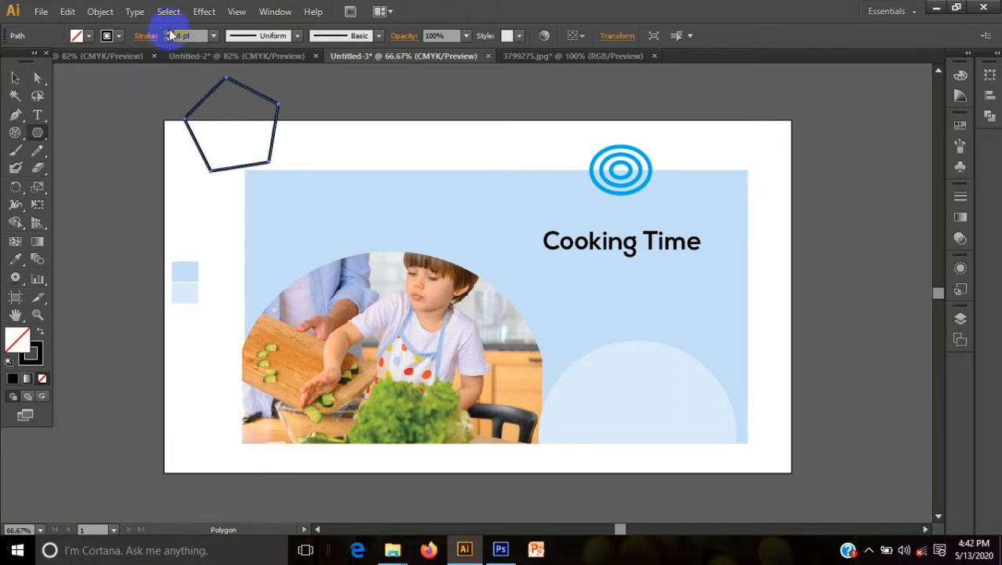
Move the pentagon onto the rectangle above the photo and place an overlapping copy slightly to its right.
{"action": "left_click", "coordinate": [17, 76]}
{"action": "left_click", "coordinate": [76, 134]}
{"action": "left_click_drag", "start_coordinate": [225, 166], "coordinate": [300, 244]}
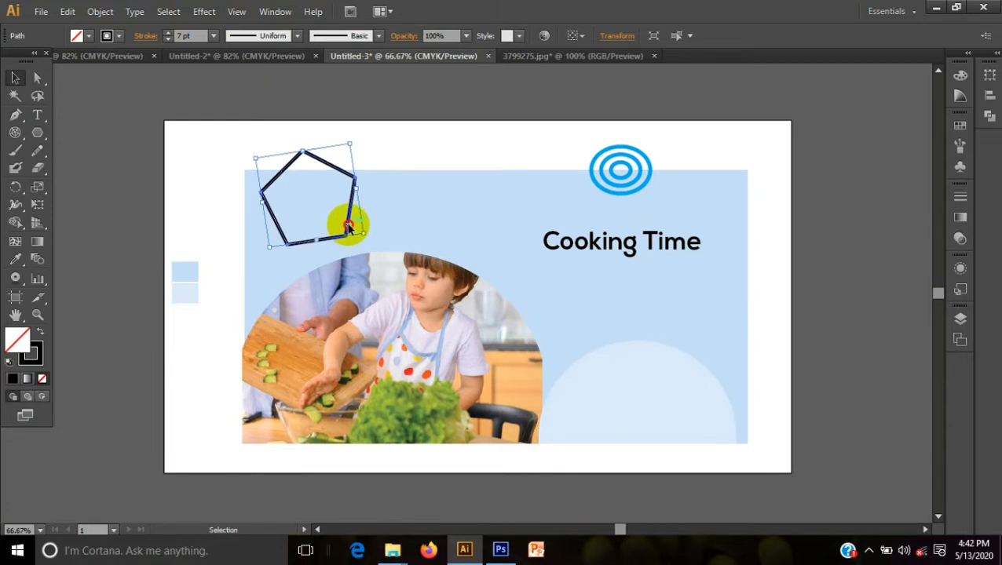
{"action": "left_click_drag", "start_coordinate": [349, 226], "coordinate": [375, 228]}
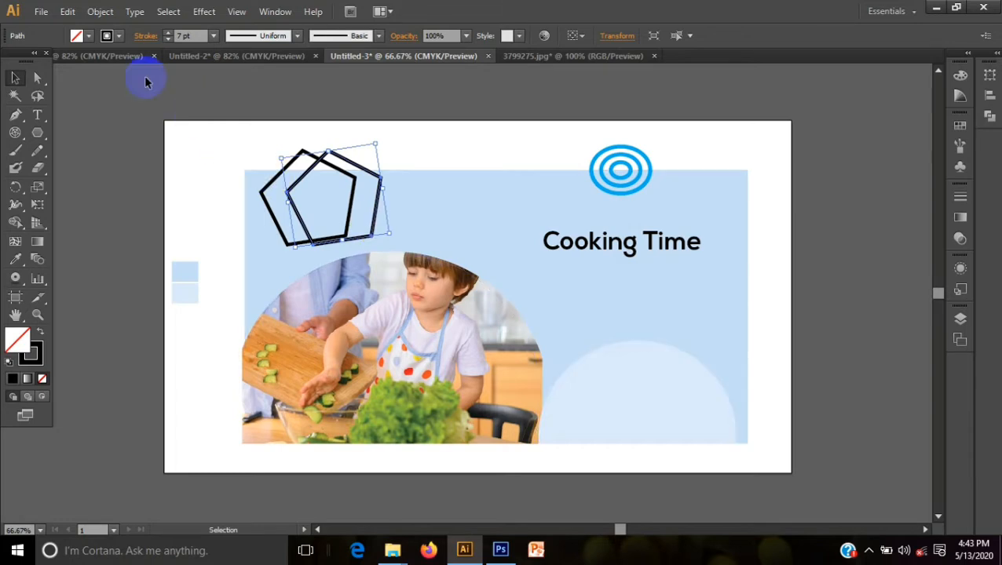
Remove the stroke from the overlapping pentagon copy and fill it with orange.
{"action": "left_click", "coordinate": [118, 37]}
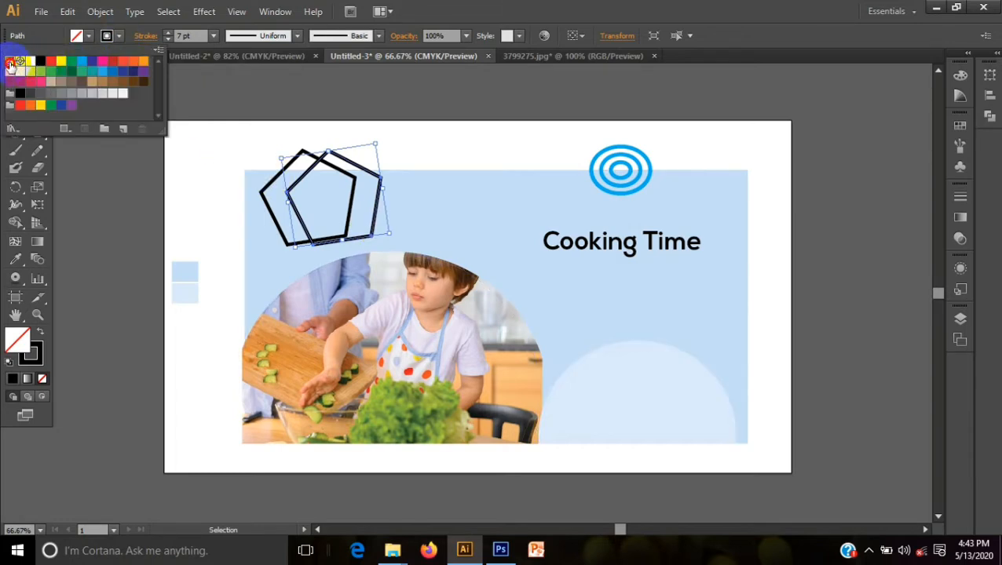
{"action": "left_click", "coordinate": [10, 61]}
{"action": "left_click", "coordinate": [88, 41]}
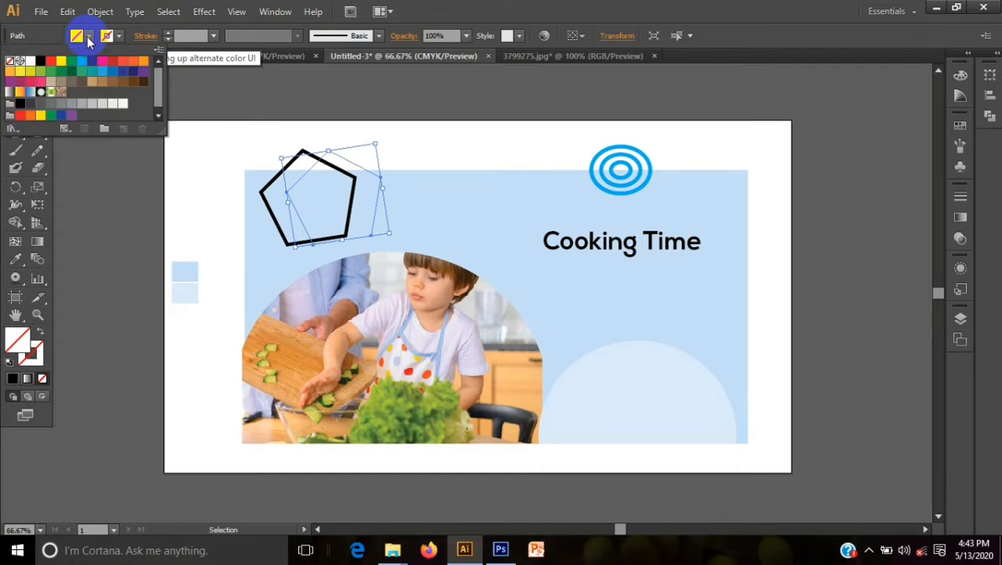
{"action": "left_click", "coordinate": [144, 63]}
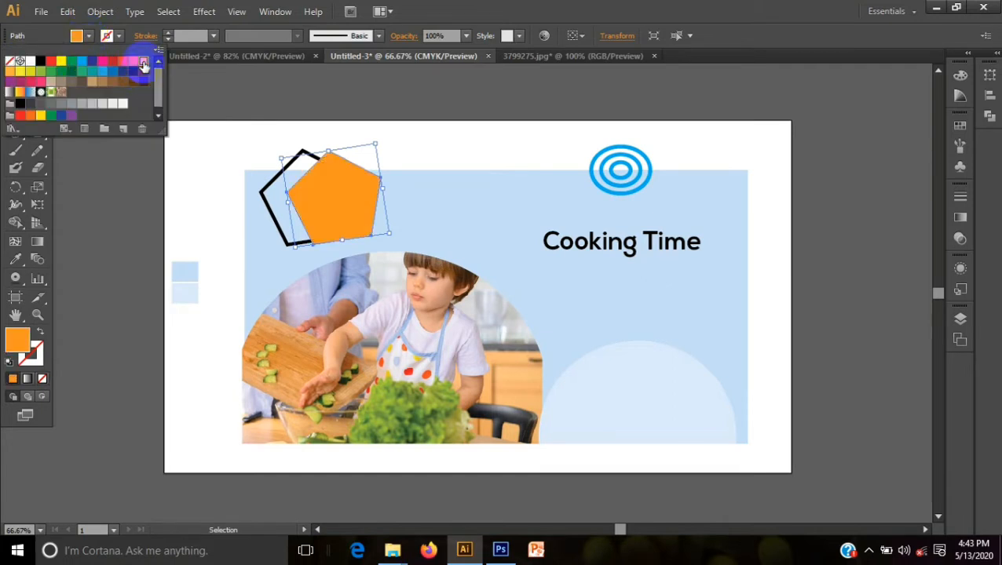
{"action": "left_click", "coordinate": [141, 202]}
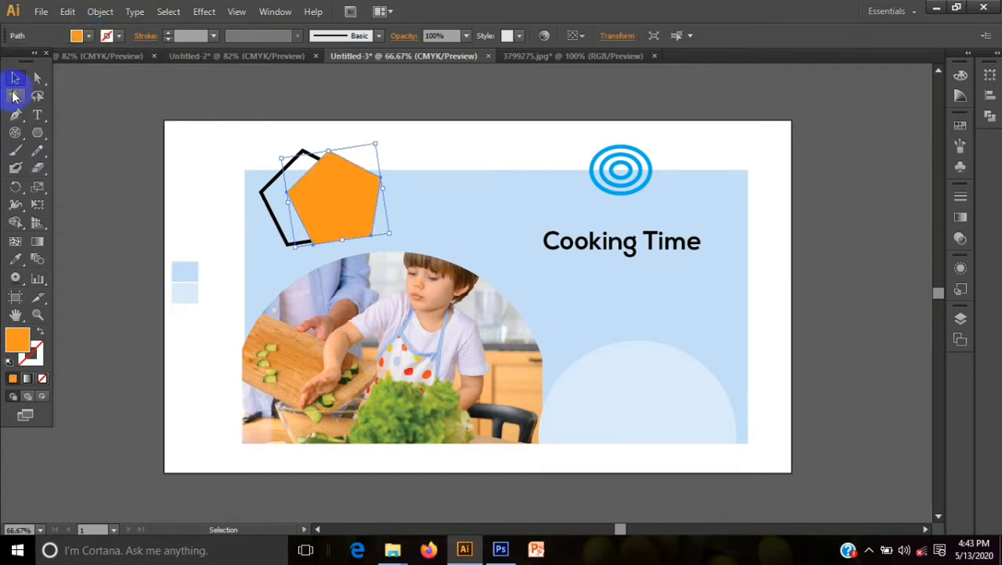
{"action": "left_click", "coordinate": [85, 168]}
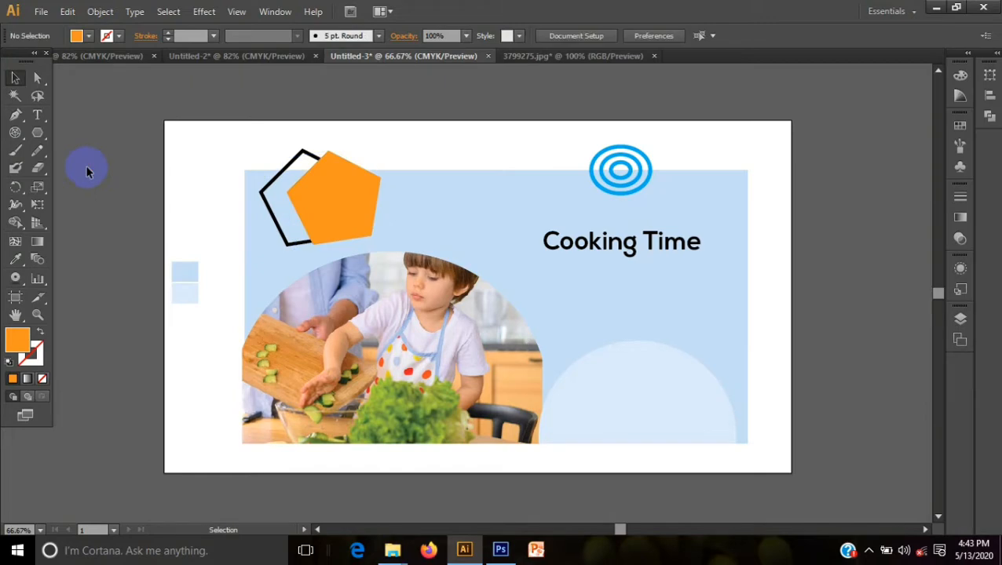
Bring the black outlined pentagon to the front, above the orange pentagon.
{"action": "left_click", "coordinate": [277, 226]}
{"action": "right_click", "coordinate": [283, 229]}
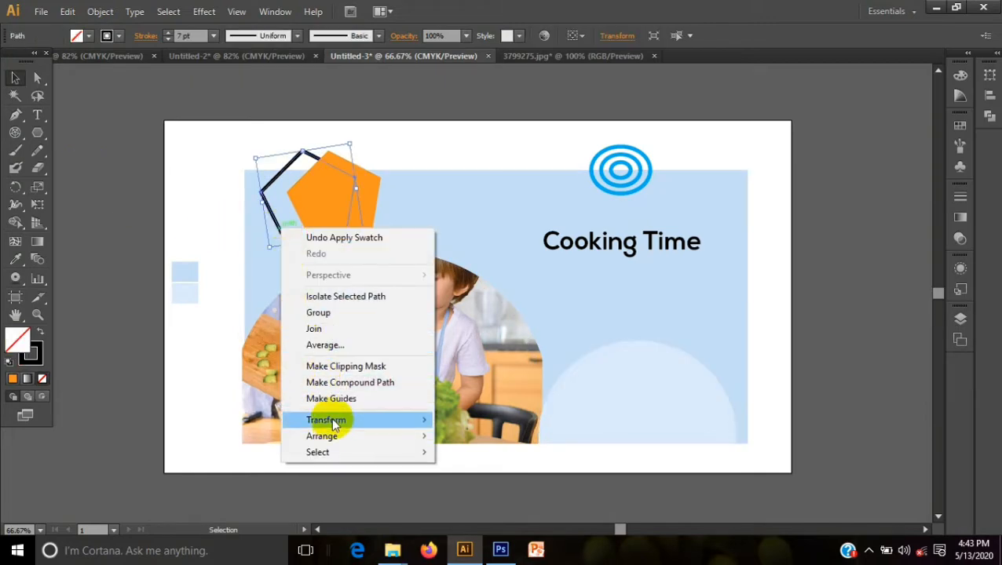
{"action": "mouse_move", "coordinate": [334, 436]}
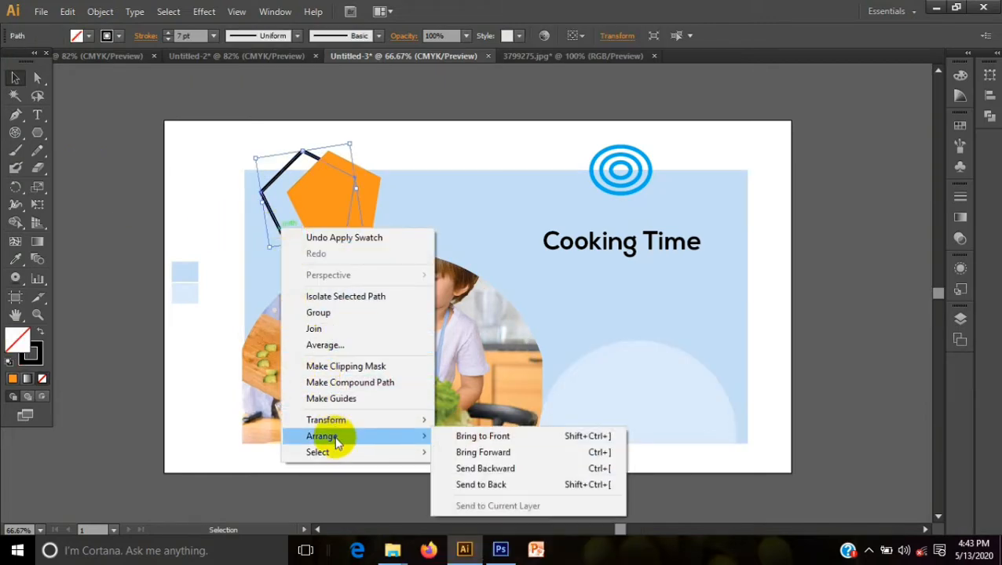
{"action": "left_click", "coordinate": [485, 437]}
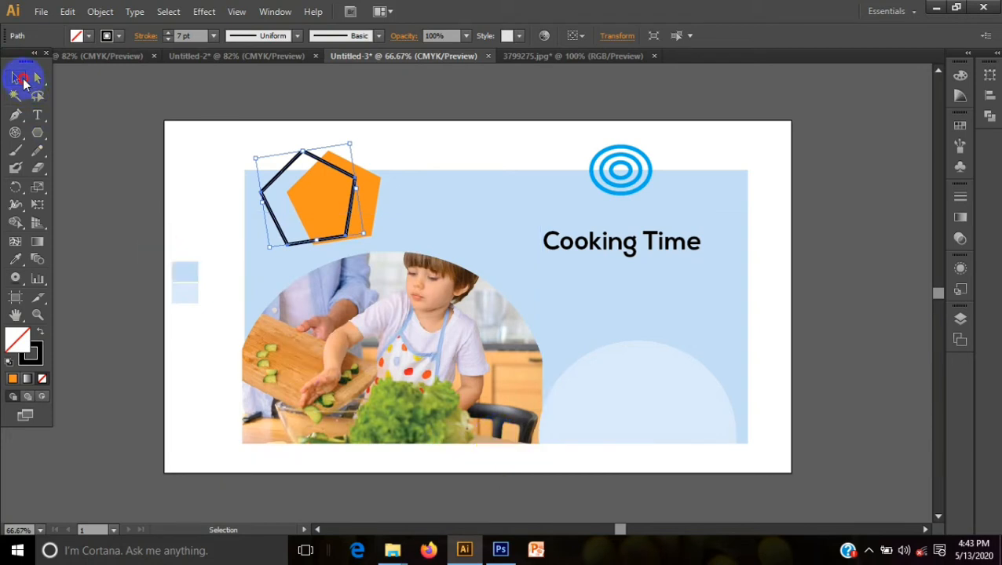
{"action": "left_click", "coordinate": [162, 197]}
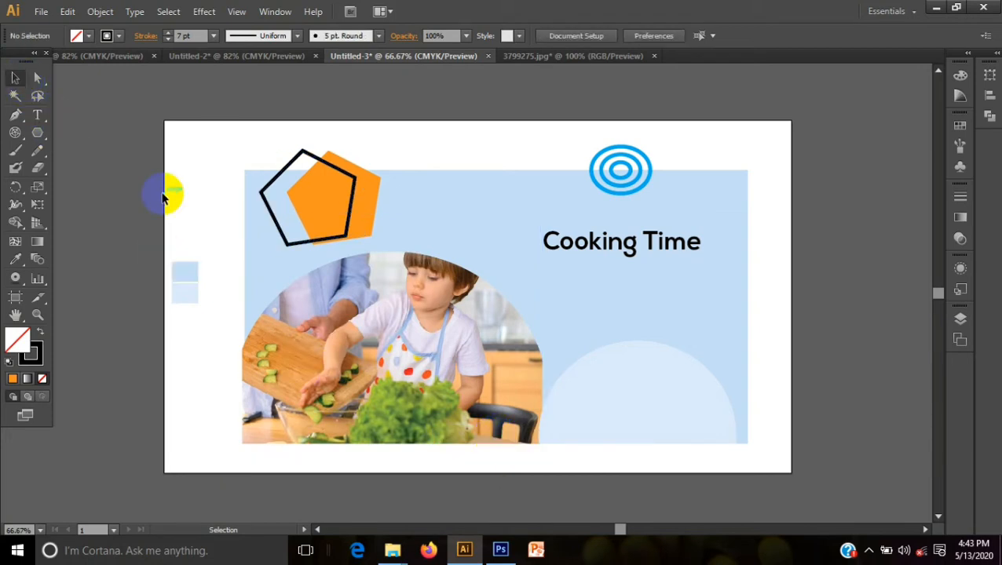
Nudge the orange pentagon left and slightly up behind the black outline, and scale it down slightly.
{"action": "left_click", "coordinate": [308, 203]}
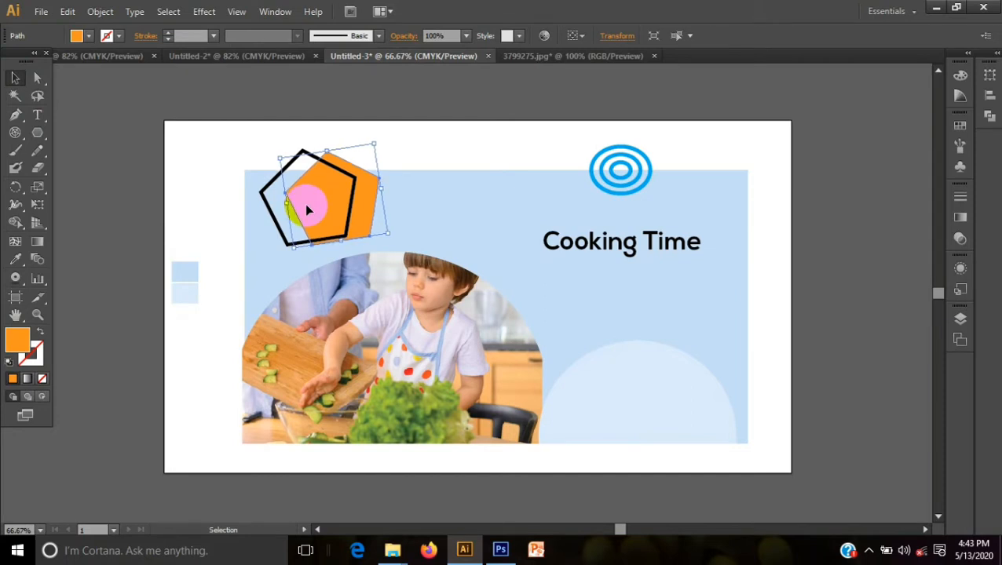
{"action": "key", "text": "Left"}
{"action": "key", "text": "Left"}
{"action": "key", "text": "Left"}
{"action": "key", "text": "Left"}
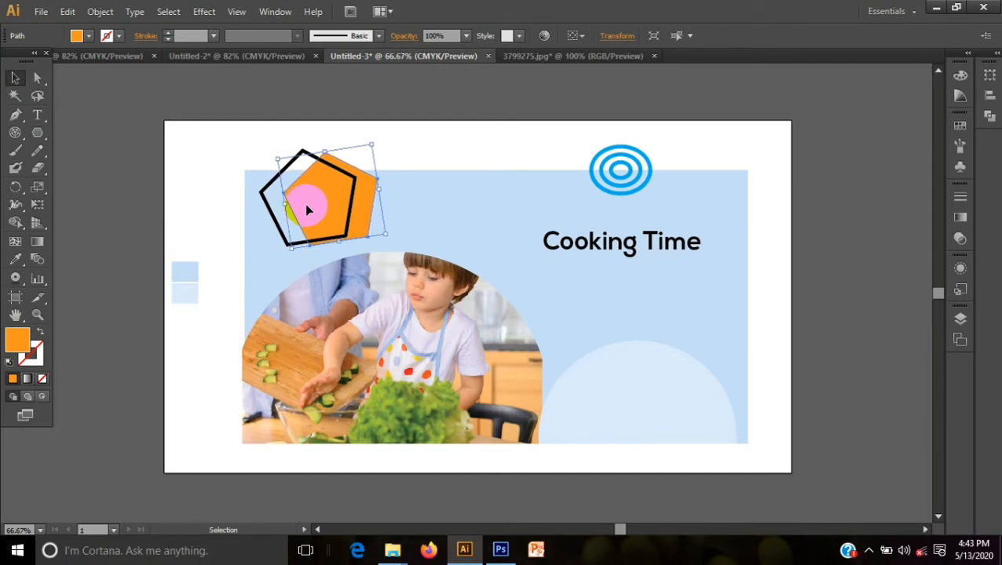
{"action": "key", "text": "Up"}
{"action": "key", "text": "Up"}
{"action": "key", "text": "Up"}
{"action": "key", "text": "Up"}
{"action": "key", "text": "Up"}
{"action": "key", "text": "Up"}
{"action": "key", "text": "Up"}
{"action": "key", "text": "Up"}
{"action": "key", "text": "Up"}
{"action": "key", "text": "Up"}
{"action": "key", "text": "Up"}
{"action": "key", "text": "Up"}
{"action": "key", "text": "Up"}
{"action": "key", "text": "Up"}
{"action": "key", "text": "Up"}
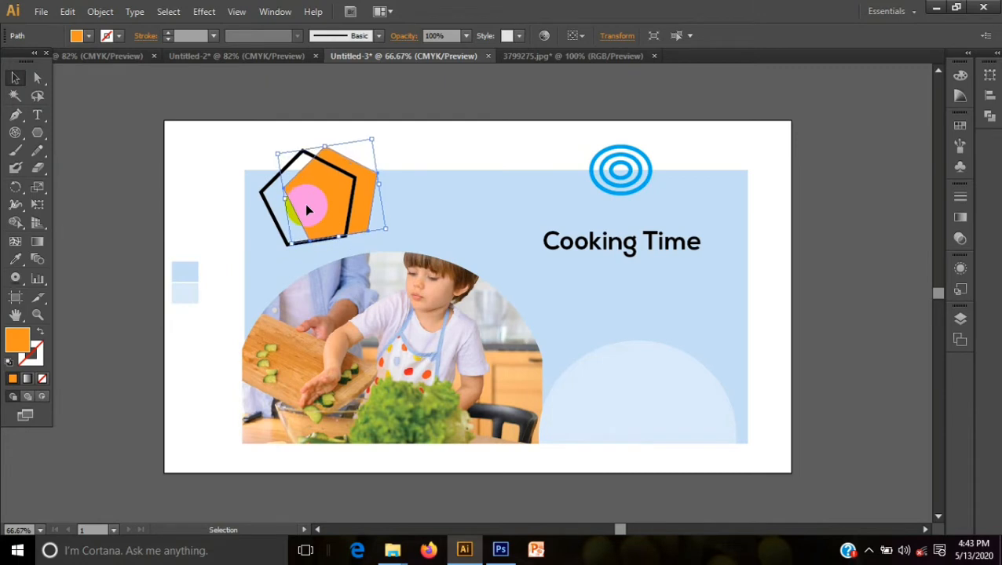
{"action": "key", "text": "Left"}
{"action": "key", "text": "Left"}
{"action": "key", "text": "Left"}
{"action": "key", "text": "Left"}
{"action": "key", "text": "Left"}
{"action": "key", "text": "Left"}
{"action": "key", "text": "Left"}
{"action": "key", "text": "Left"}
{"action": "key", "text": "Left"}
{"action": "key", "text": "Left"}
{"action": "key", "text": "Left"}
{"action": "key", "text": "Left"}
{"action": "key", "text": "Left"}
{"action": "key", "text": "Left"}
{"action": "key", "text": "Left"}
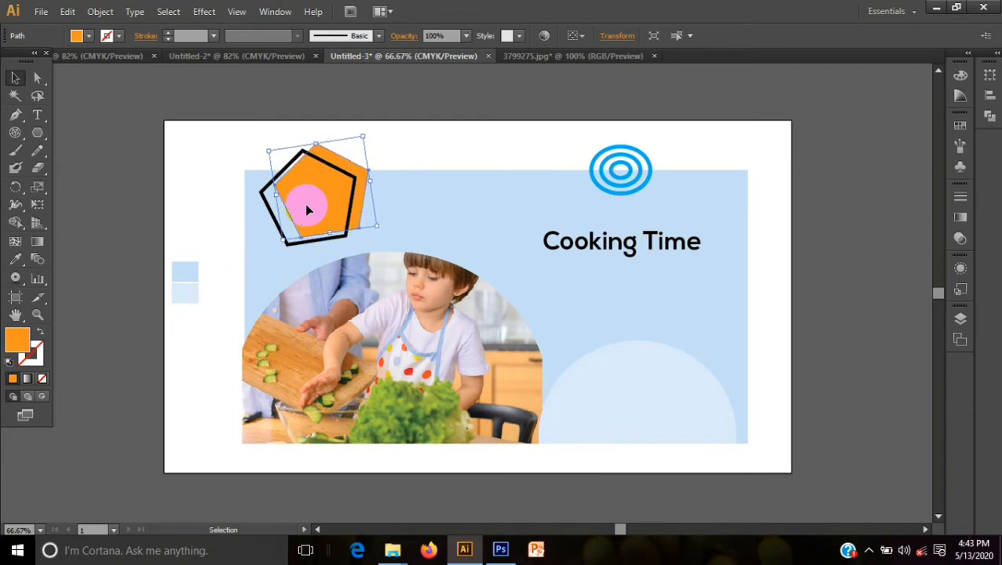
{"action": "key", "text": "Left"}
{"action": "key", "text": "Left"}
{"action": "key", "text": "Left"}
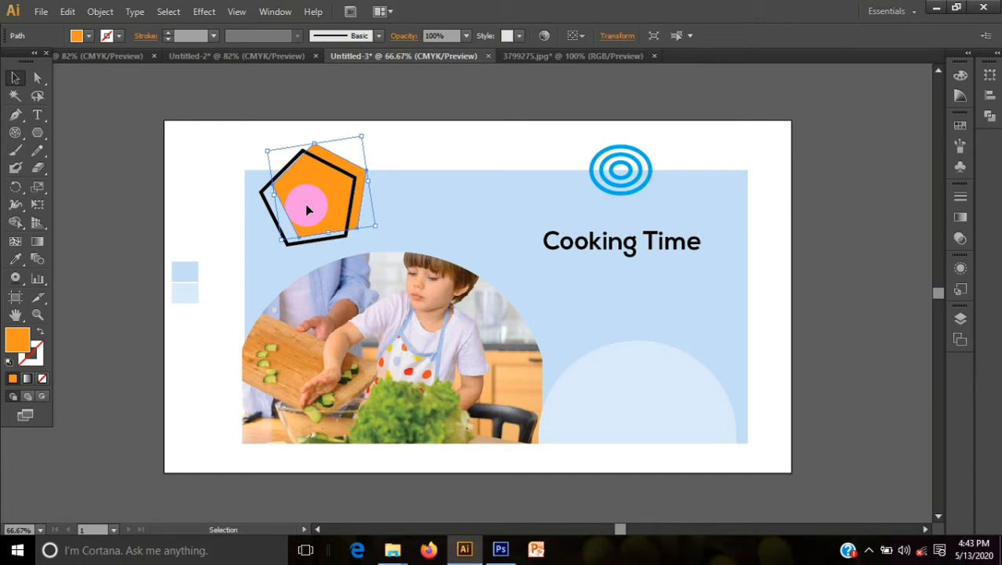
{"action": "left_click_drag", "start_coordinate": [361, 137], "coordinate": [355, 144]}
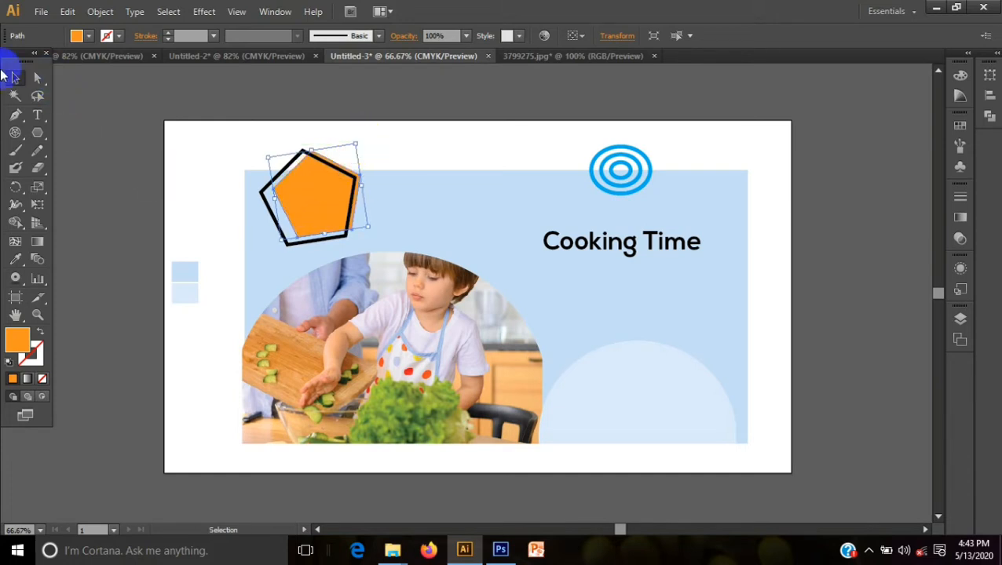
{"action": "left_click", "coordinate": [93, 166]}
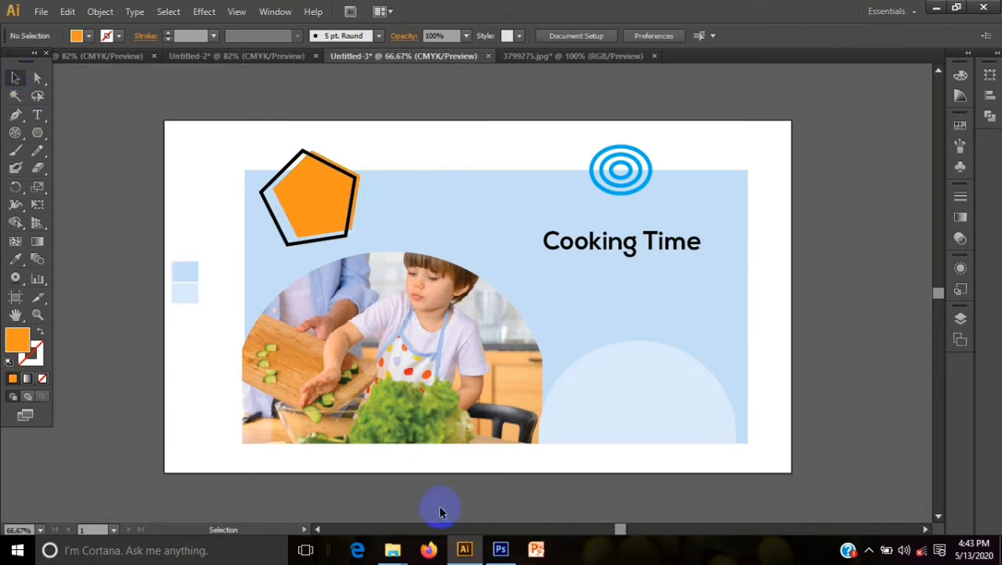
Bring the small L-shaped icon from the first open document into the banner above the photo and ungroup it.
{"action": "left_click", "coordinate": [85, 57]}
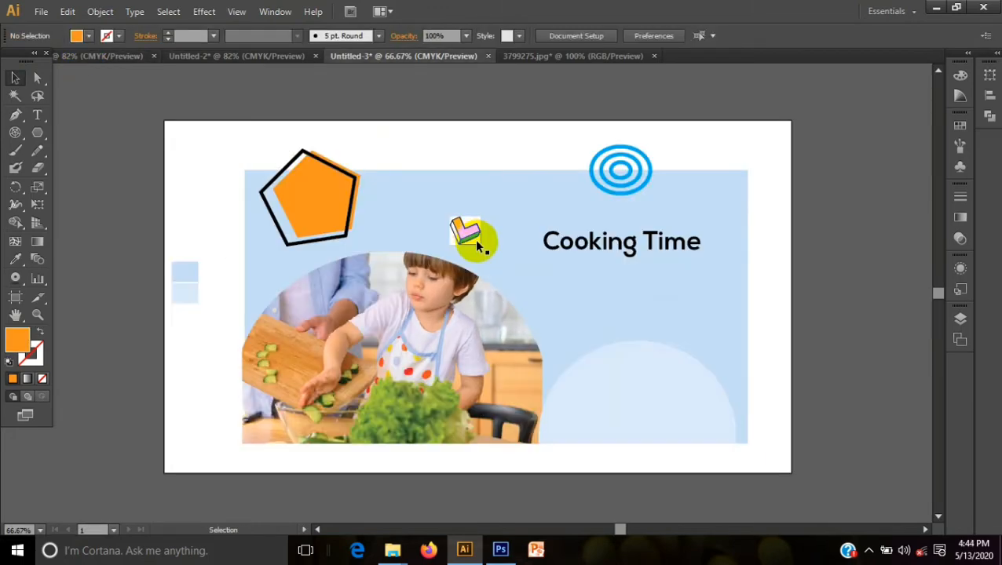
{"action": "left_click", "coordinate": [476, 245]}
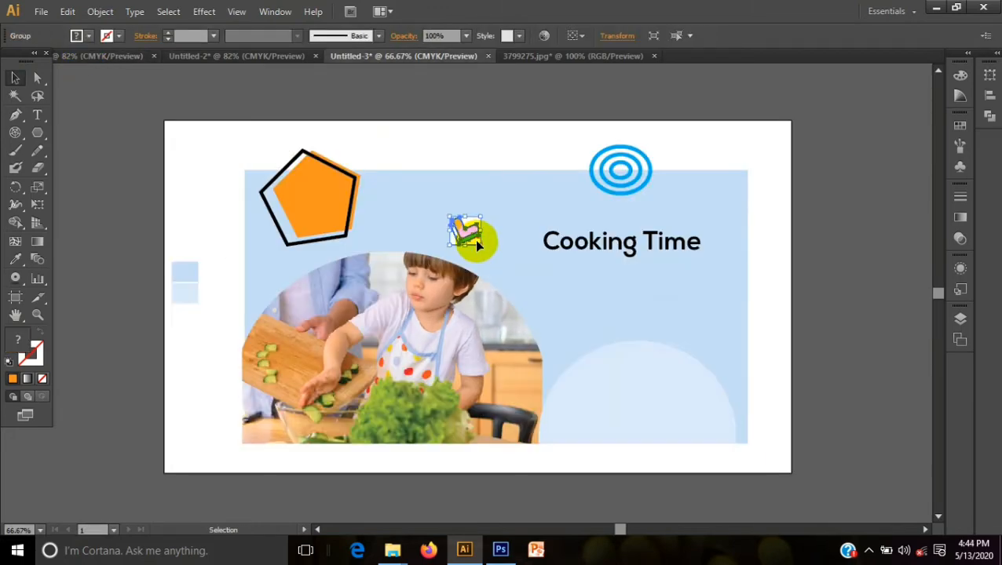
{"action": "right_click", "coordinate": [477, 244]}
{"action": "left_click", "coordinate": [517, 328]}
{"action": "left_click", "coordinate": [139, 179]}
Delete the white background pieces around the small L-shaped icon.
{"action": "left_click", "coordinate": [473, 244]}
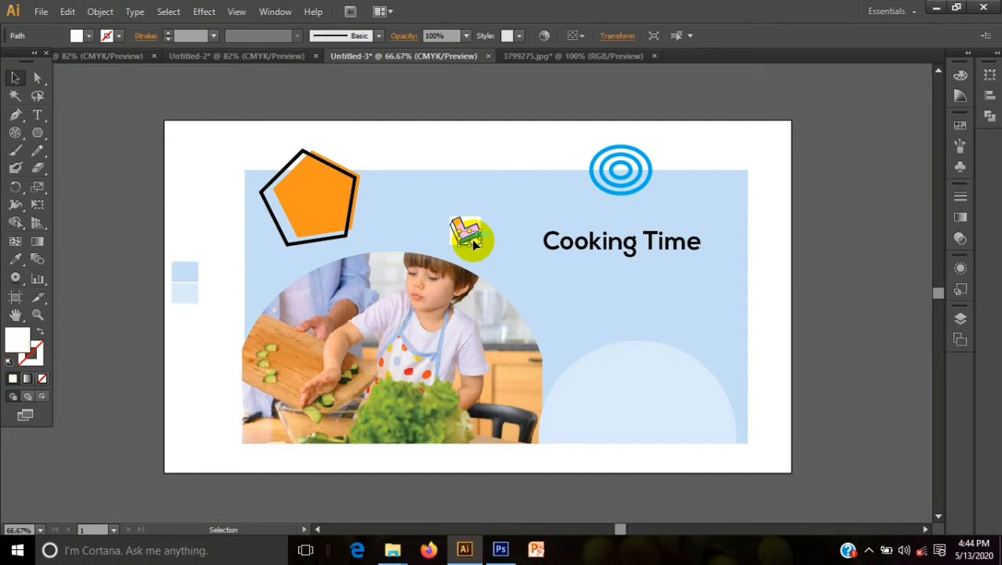
{"action": "key", "text": "Delete"}
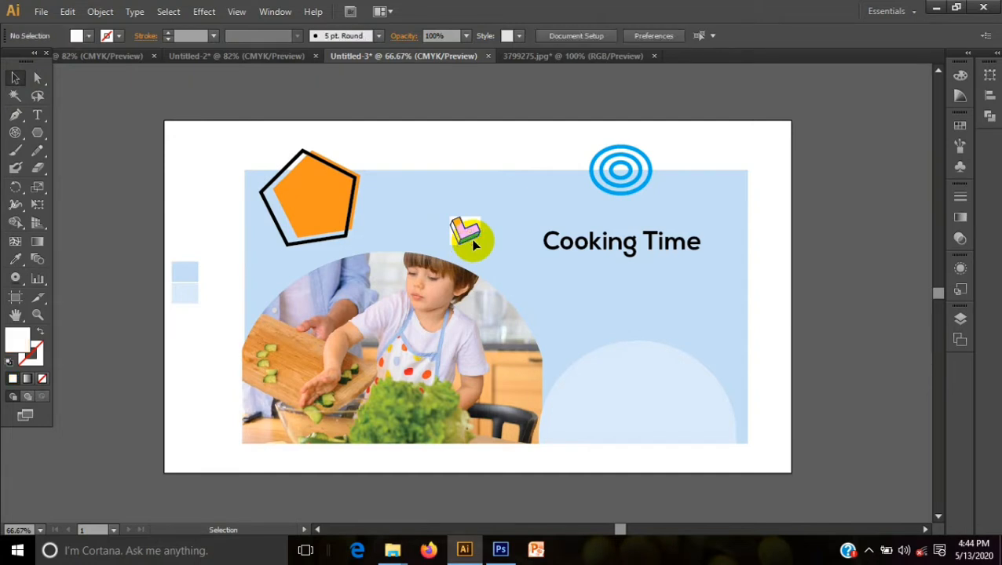
{"action": "left_click_drag", "start_coordinate": [473, 244], "coordinate": [449, 249]}
{"action": "left_click", "coordinate": [451, 243]}
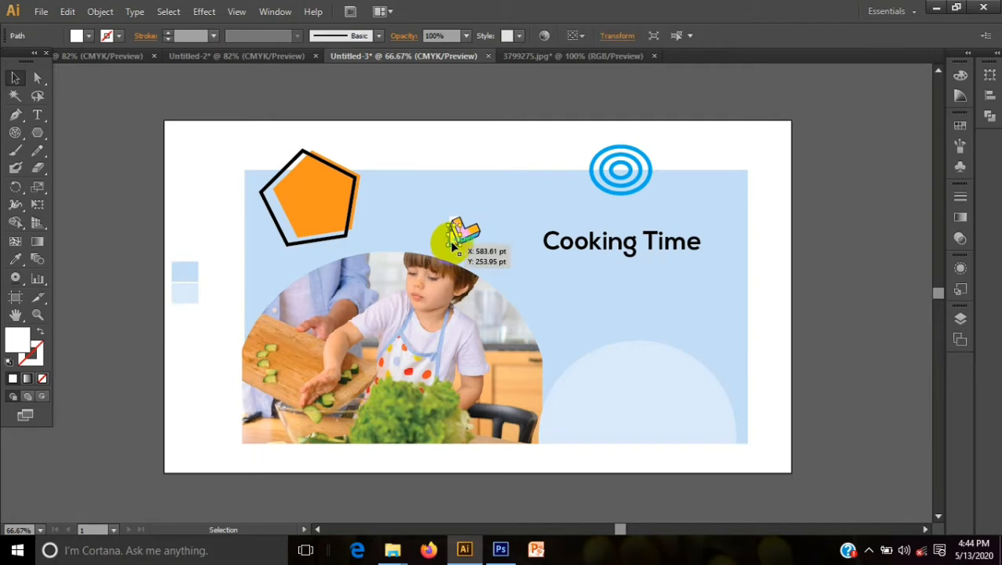
{"action": "key", "text": "Delete"}
{"action": "left_click_drag", "start_coordinate": [451, 245], "coordinate": [453, 219]}
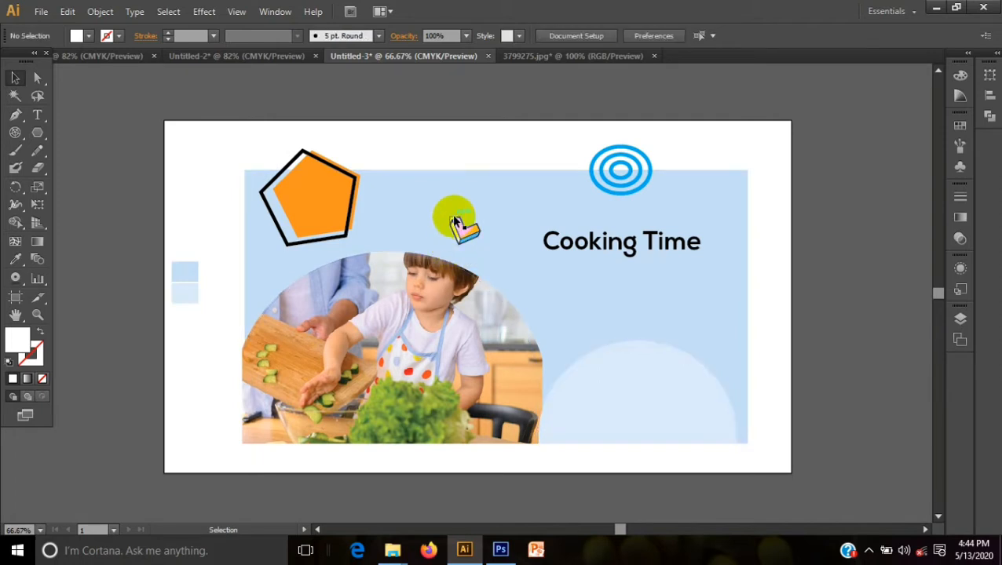
{"action": "left_click", "coordinate": [453, 217]}
{"action": "key", "text": "Delete"}
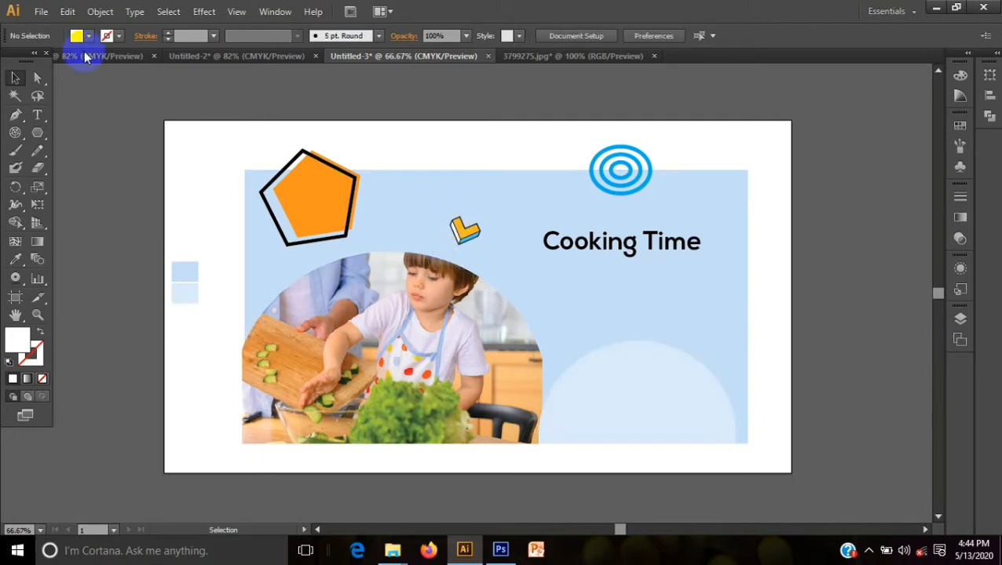
Try to group the parts of the L-shaped icon above the photo.
{"action": "left_click", "coordinate": [14, 79]}
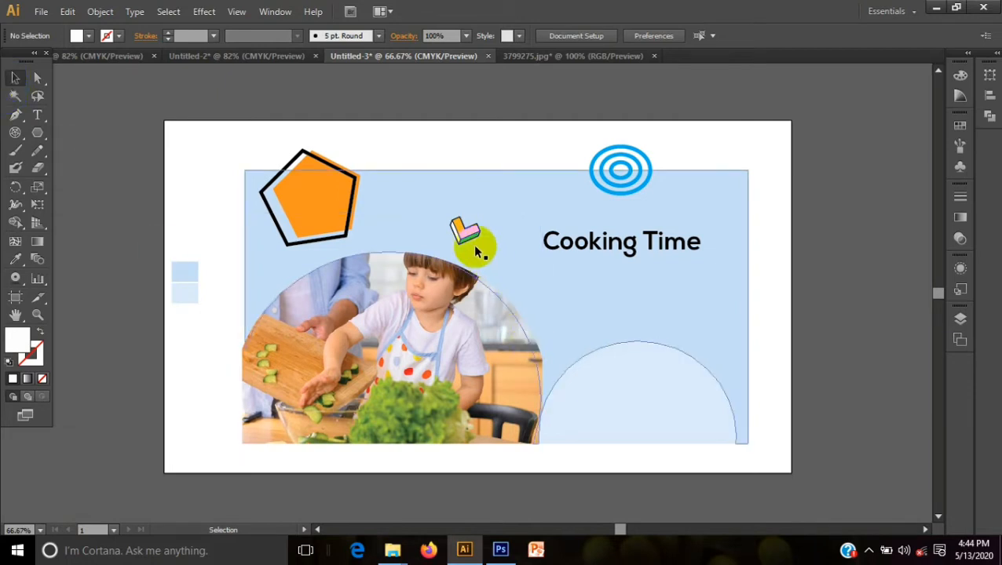
{"action": "left_click_drag", "start_coordinate": [423, 219], "coordinate": [465, 235]}
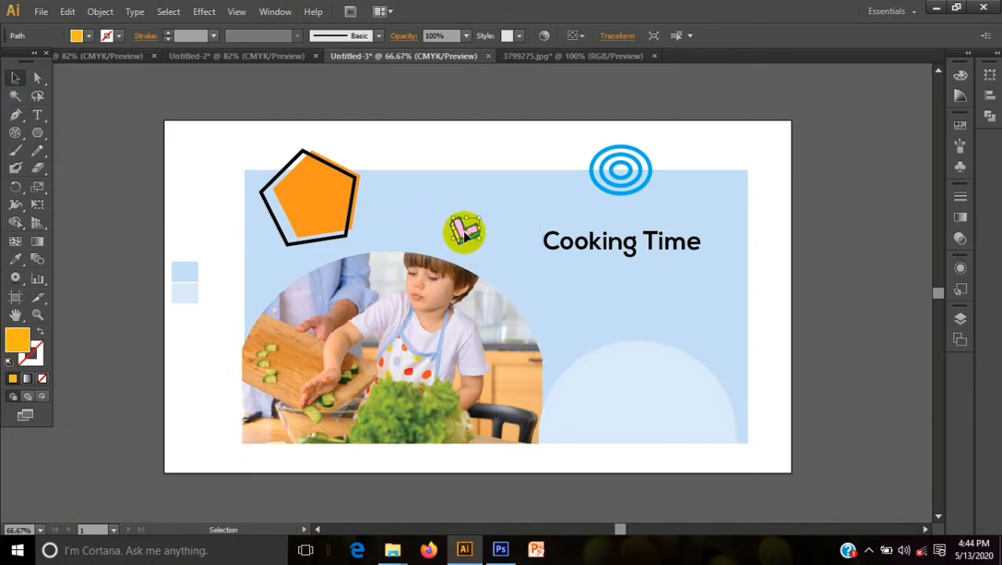
{"action": "left_click_drag", "start_coordinate": [466, 243], "coordinate": [456, 244]}
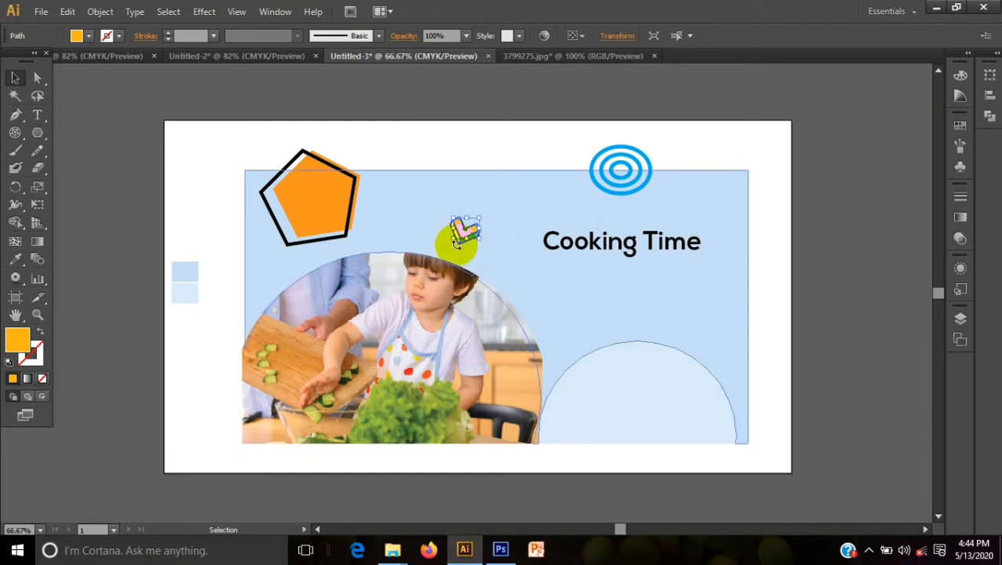
{"action": "right_click", "coordinate": [421, 220]}
{"action": "left_click", "coordinate": [488, 307]}
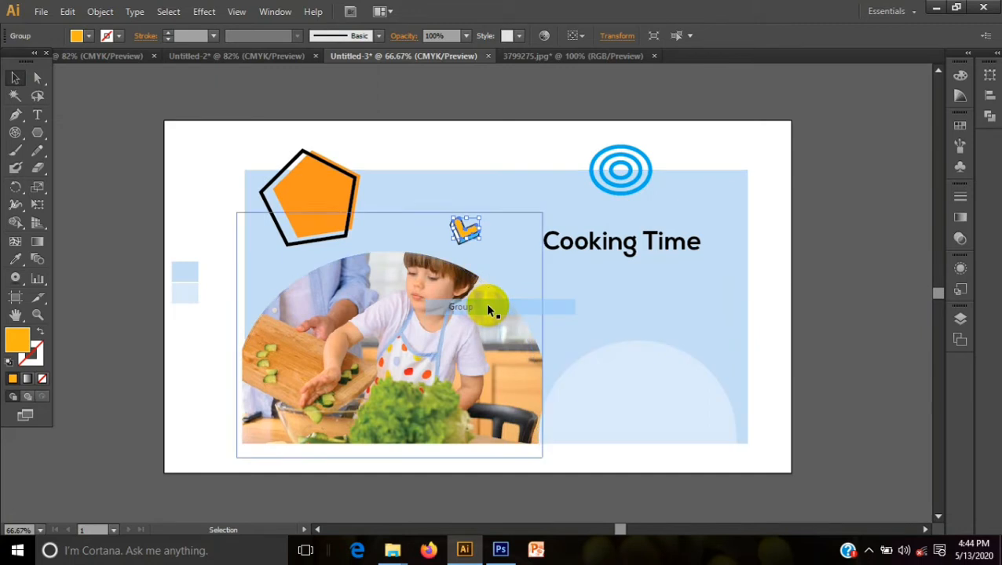
{"action": "left_click", "coordinate": [208, 259]}
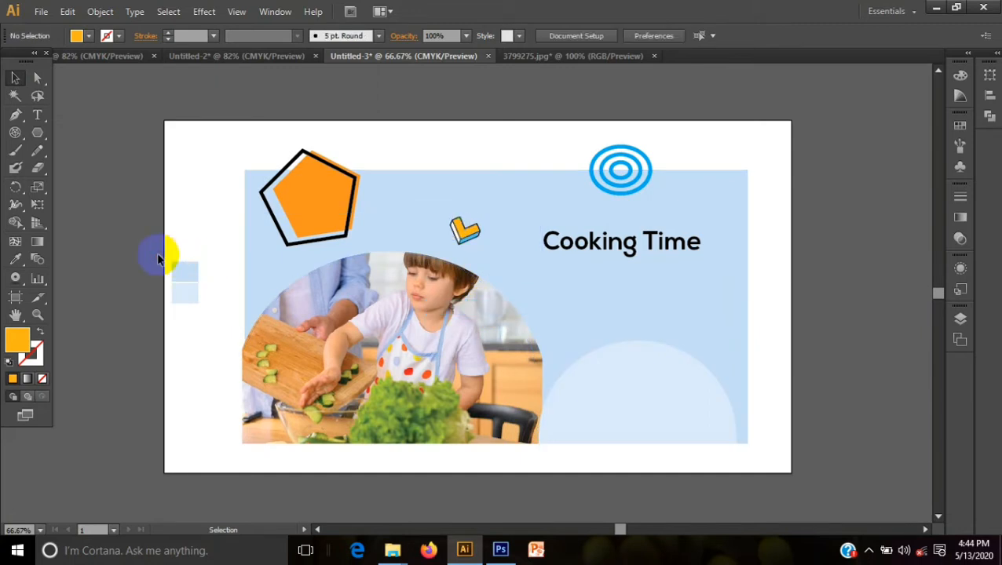
Try moving the L-shaped icon's orange part onto the pale circle, and undo the move.
{"action": "left_click", "coordinate": [464, 235]}
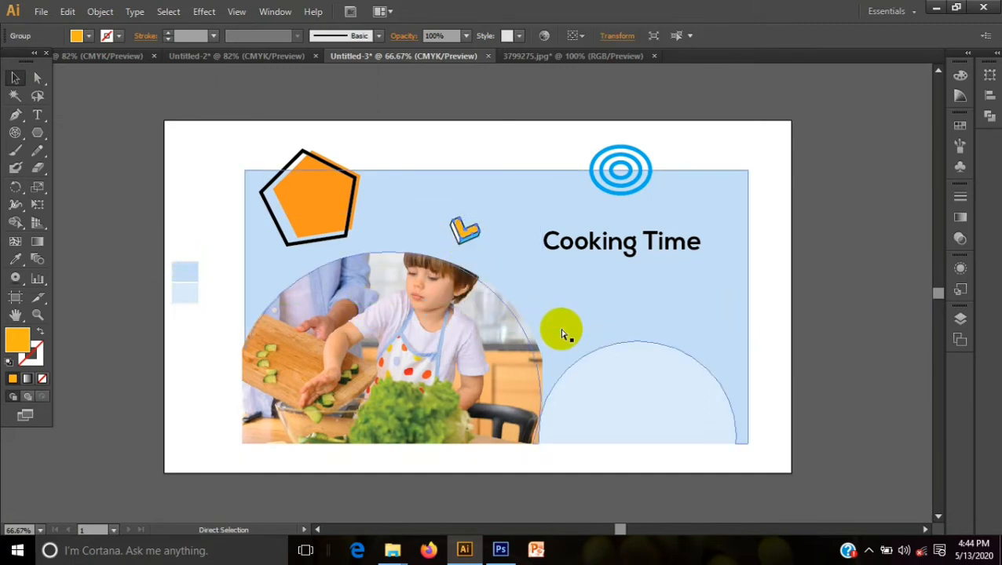
{"action": "left_click_drag", "start_coordinate": [457, 222], "coordinate": [608, 406]}
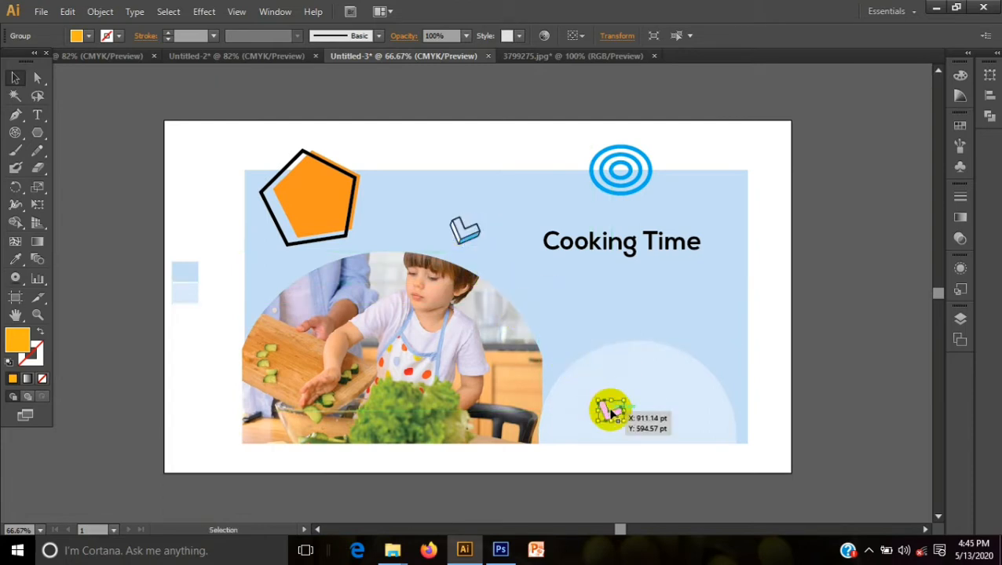
{"action": "key", "text": "ctrl+z"}
{"action": "left_click", "coordinate": [489, 273]}
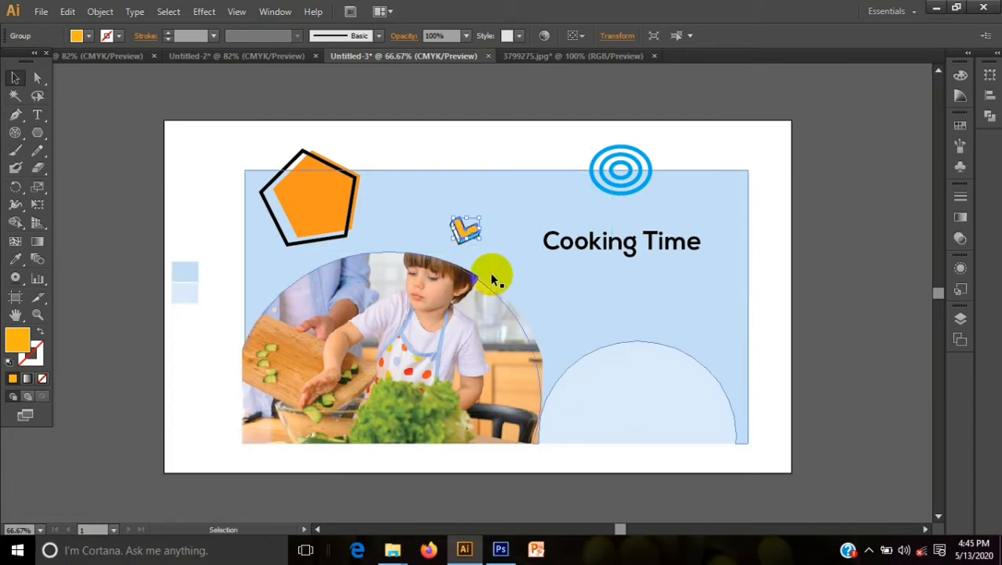
Try to group the icon's parts again starting from its blue lower piece, and deselect it.
{"action": "left_click", "coordinate": [466, 238]}
{"action": "right_click", "coordinate": [466, 238]}
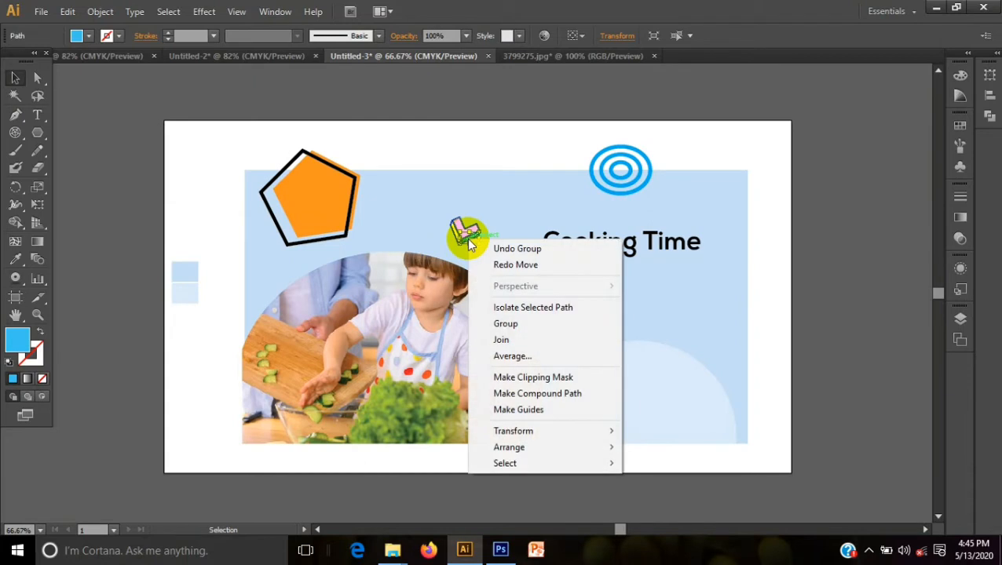
{"action": "left_click", "coordinate": [503, 324]}
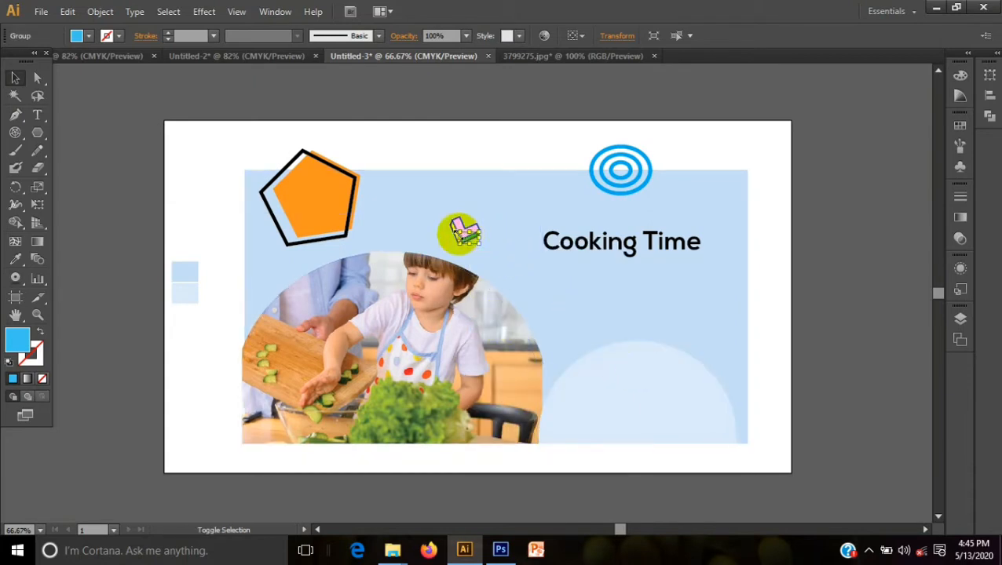
{"action": "right_click", "coordinate": [461, 233]}
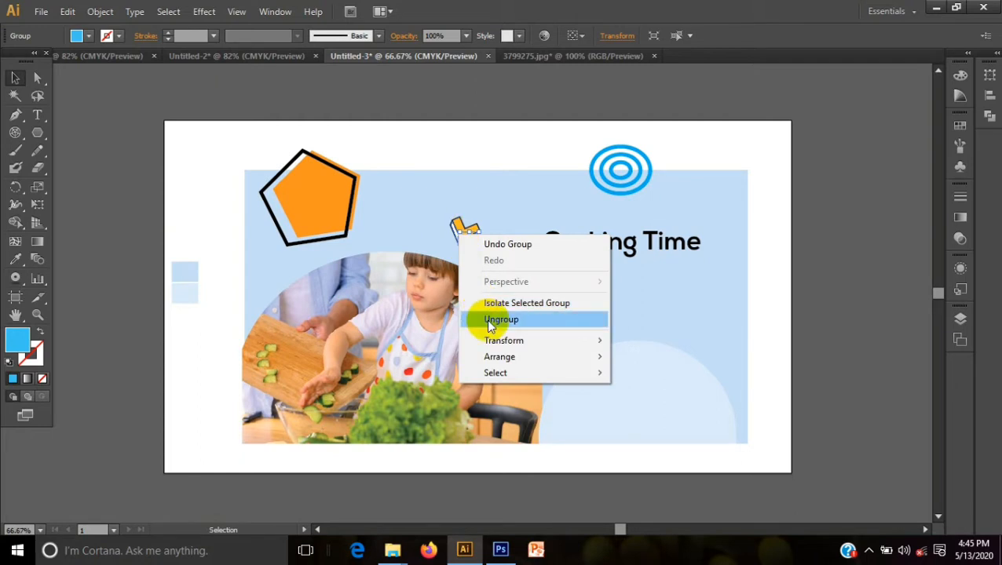
{"action": "left_click", "coordinate": [19, 81]}
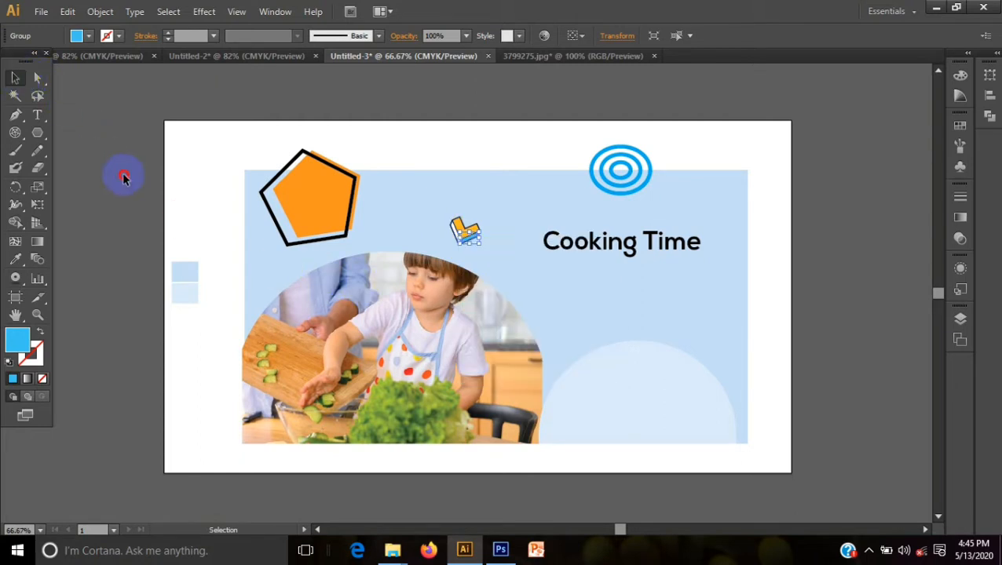
Try to move the L-shaped icon's orange part onto the orange pentagon.
{"action": "left_click", "coordinate": [123, 216]}
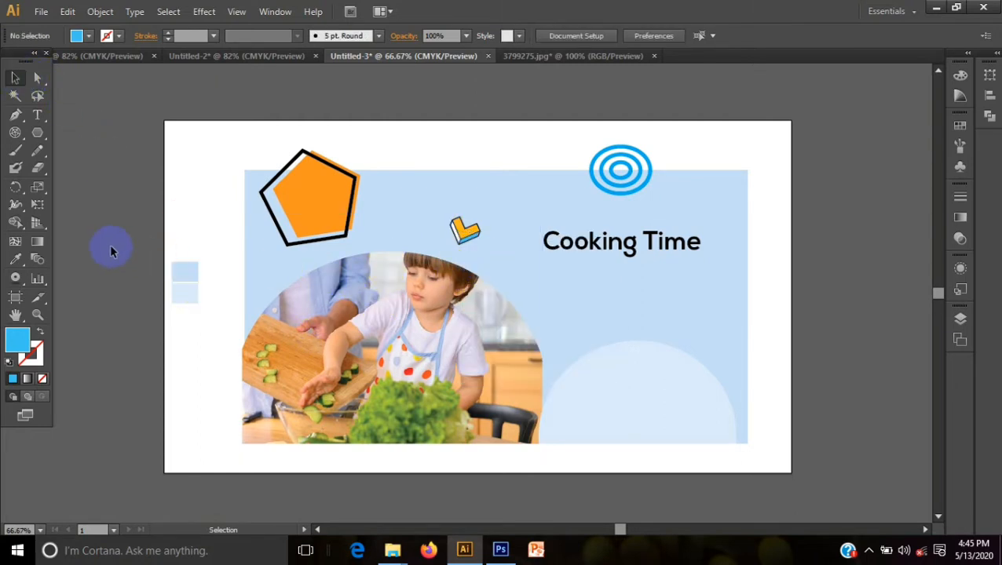
{"action": "left_click_drag", "start_coordinate": [427, 240], "coordinate": [457, 228]}
{"action": "left_click", "coordinate": [460, 229]}
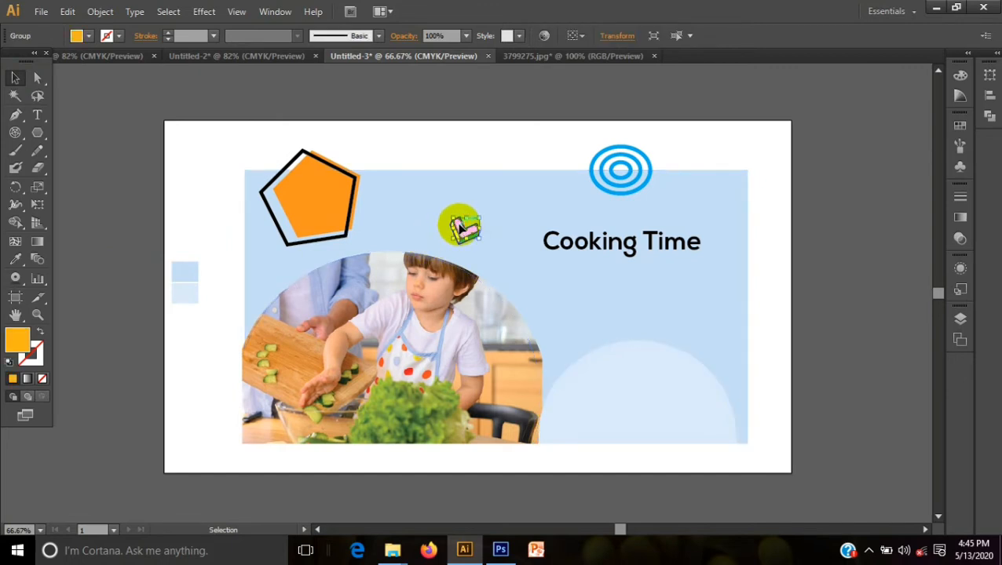
{"action": "left_click_drag", "start_coordinate": [462, 227], "coordinate": [320, 228]}
{"action": "left_click", "coordinate": [319, 228]}
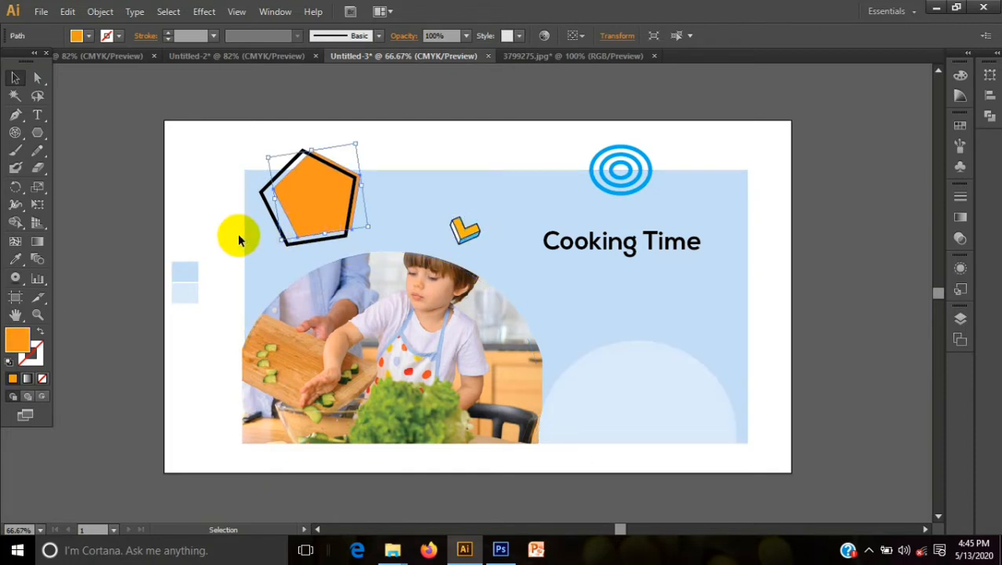
{"action": "left_click", "coordinate": [159, 254]}
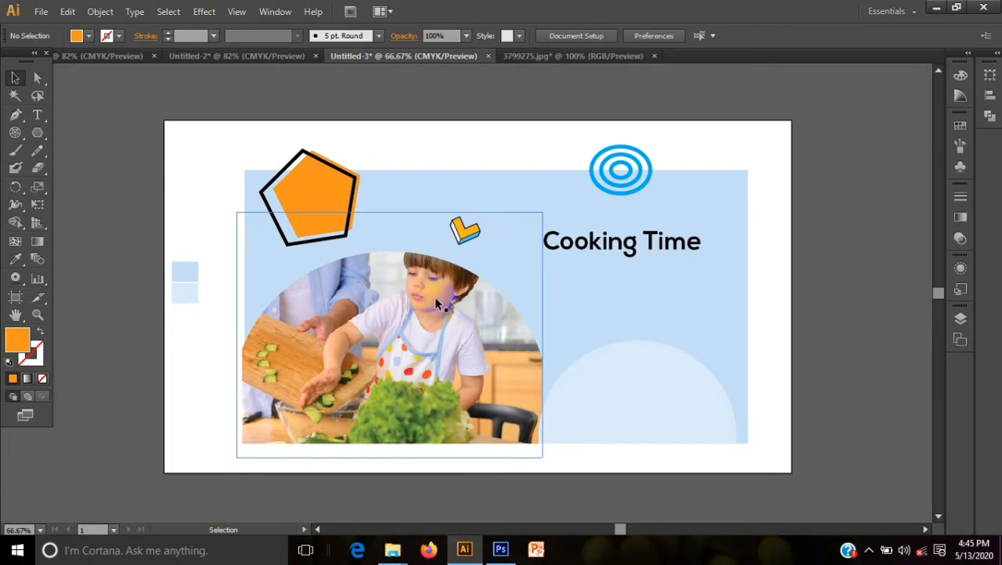
Copy the L-shaped icon image from the first document onto the pale half circle of the Untitled-3 banner.
{"action": "left_click", "coordinate": [98, 56]}
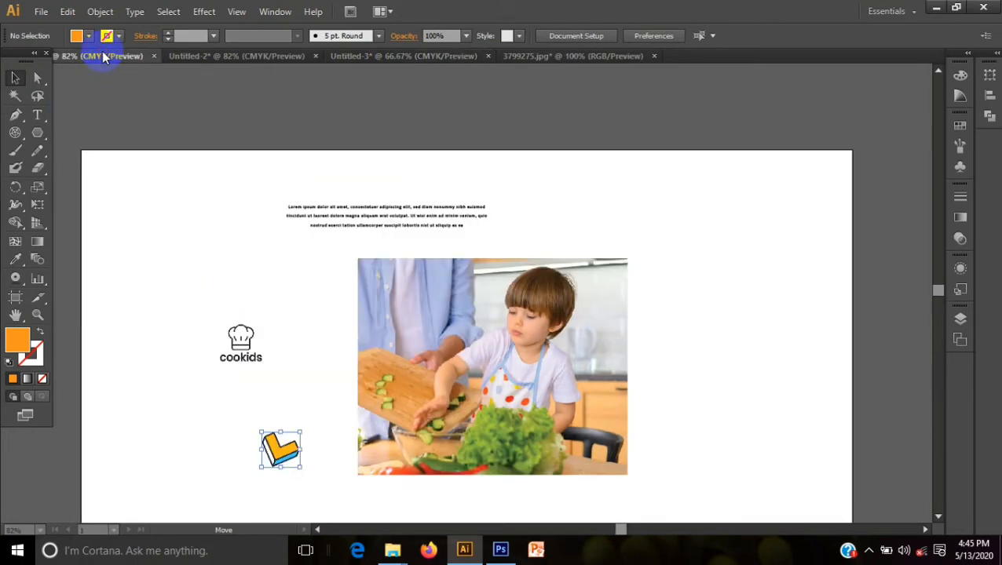
{"action": "left_click_drag", "start_coordinate": [284, 439], "coordinate": [642, 401]}
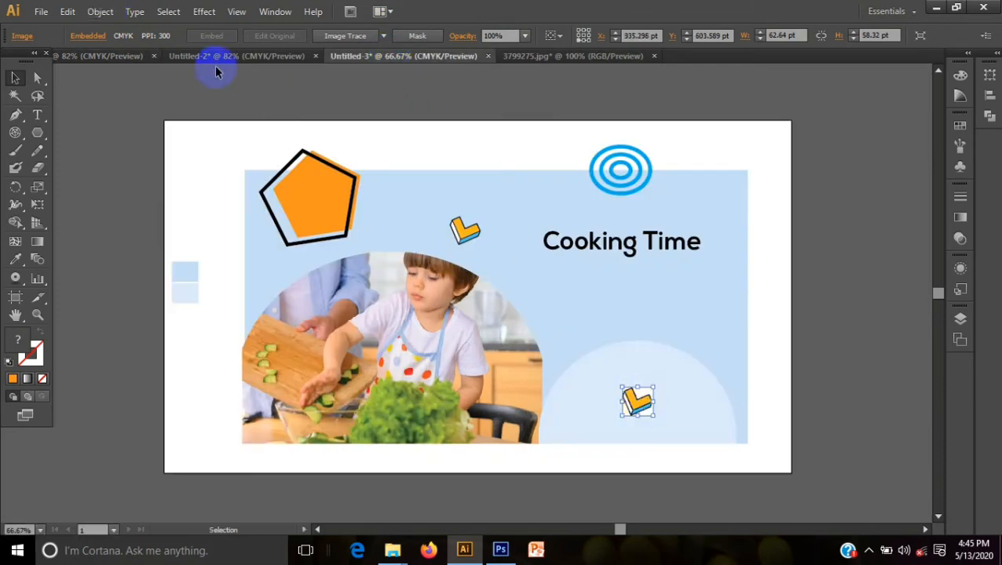
{"action": "left_click", "coordinate": [15, 79]}
{"action": "left_click", "coordinate": [72, 144]}
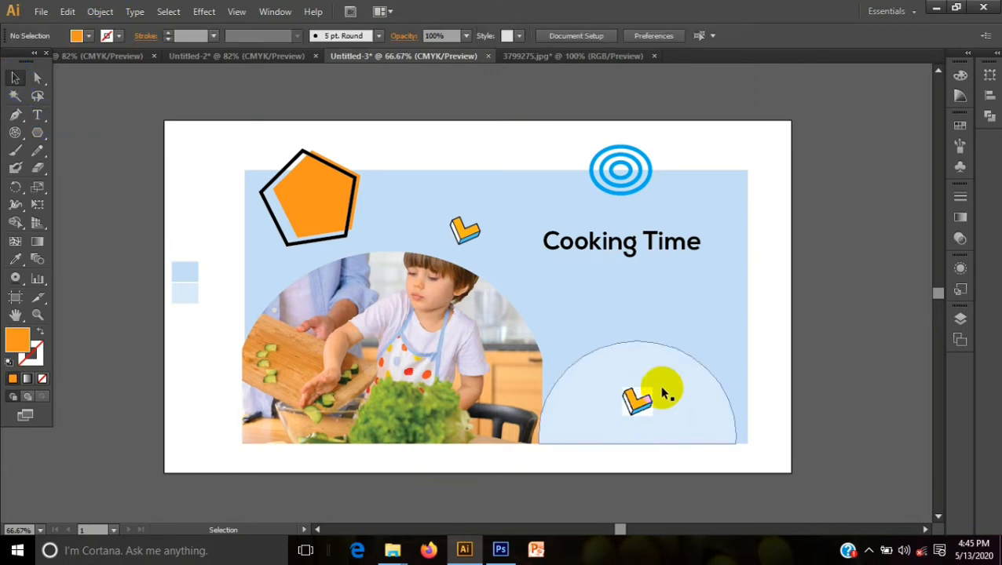
Trace the icon image on the pale half circle with the 6 Colors preset and expand the tracing.
{"action": "left_click", "coordinate": [638, 400]}
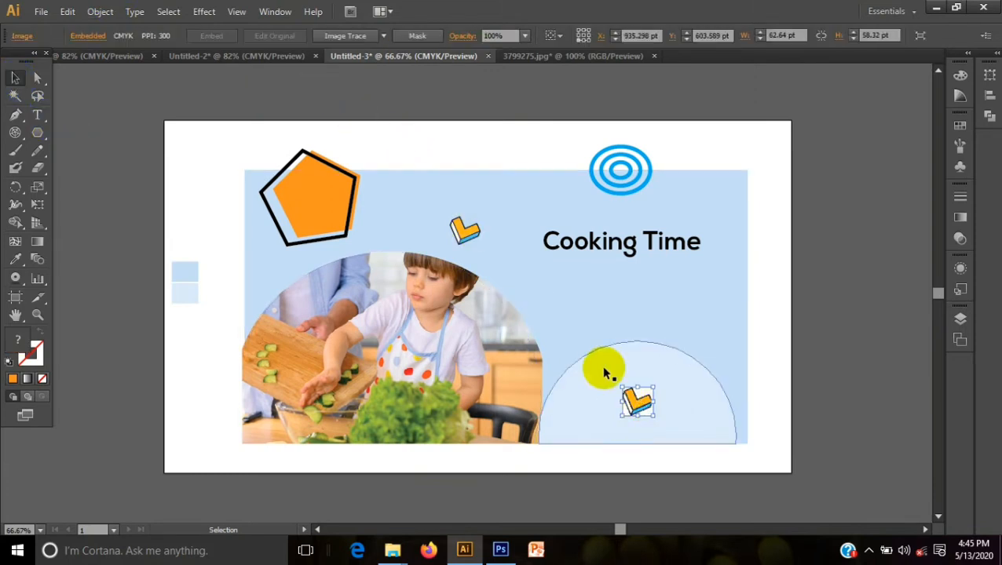
{"action": "left_click", "coordinate": [383, 36]}
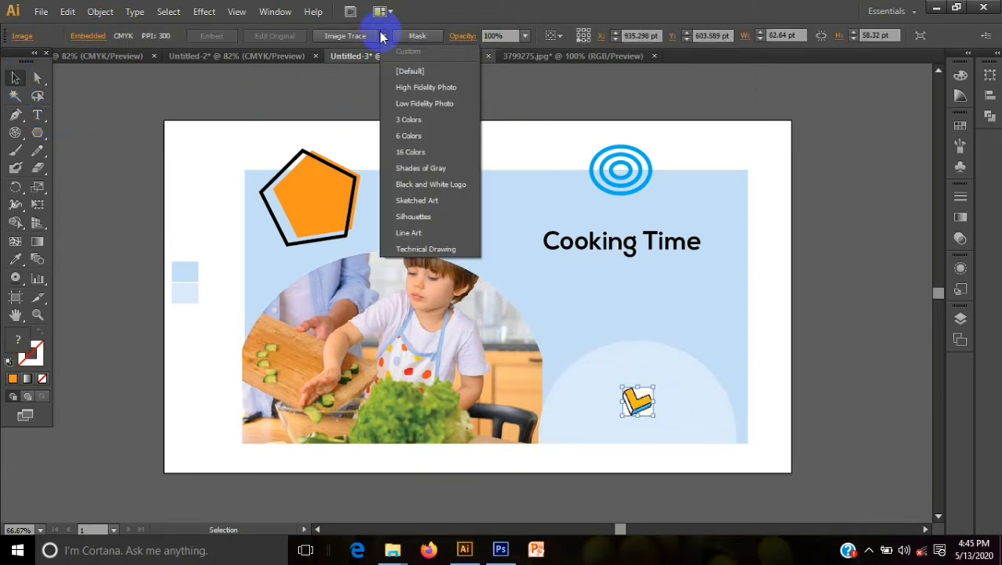
{"action": "left_click", "coordinate": [385, 138]}
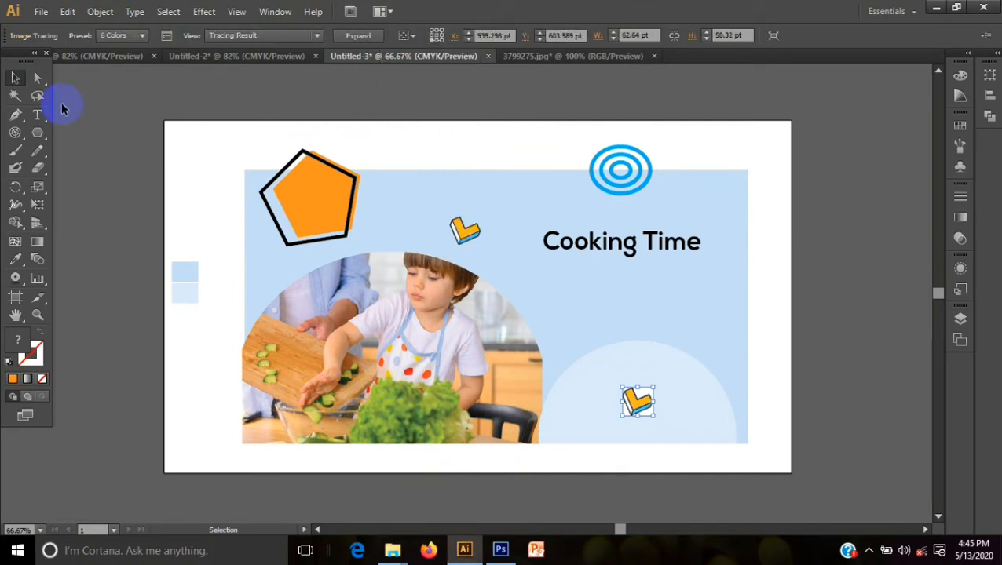
{"action": "left_click", "coordinate": [367, 34]}
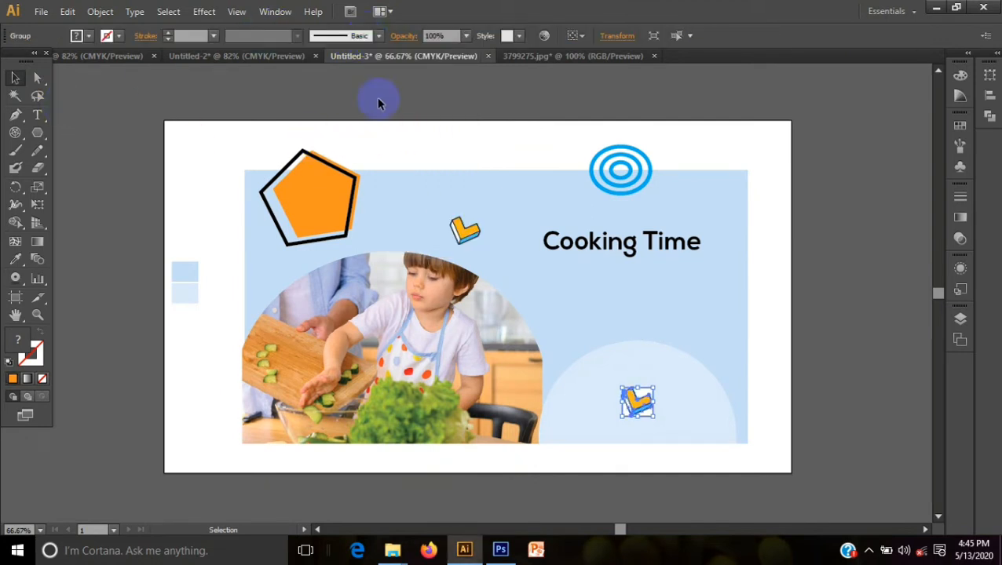
Ungroup the expanded icon on the pale half circle and delete its white background pieces.
{"action": "right_click", "coordinate": [593, 360]}
{"action": "left_click", "coordinate": [633, 439]}
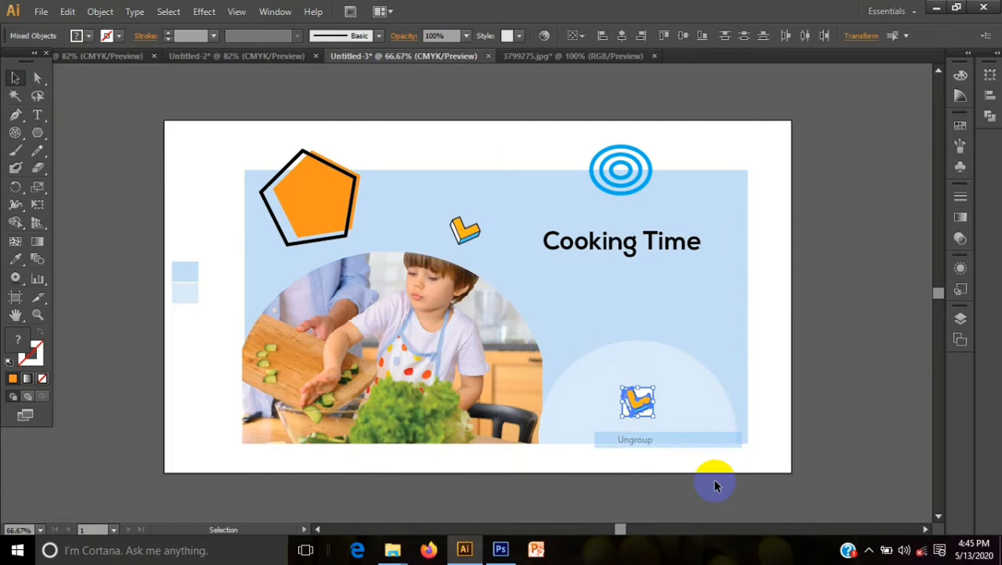
{"action": "left_click", "coordinate": [758, 492]}
{"action": "left_click", "coordinate": [643, 399]}
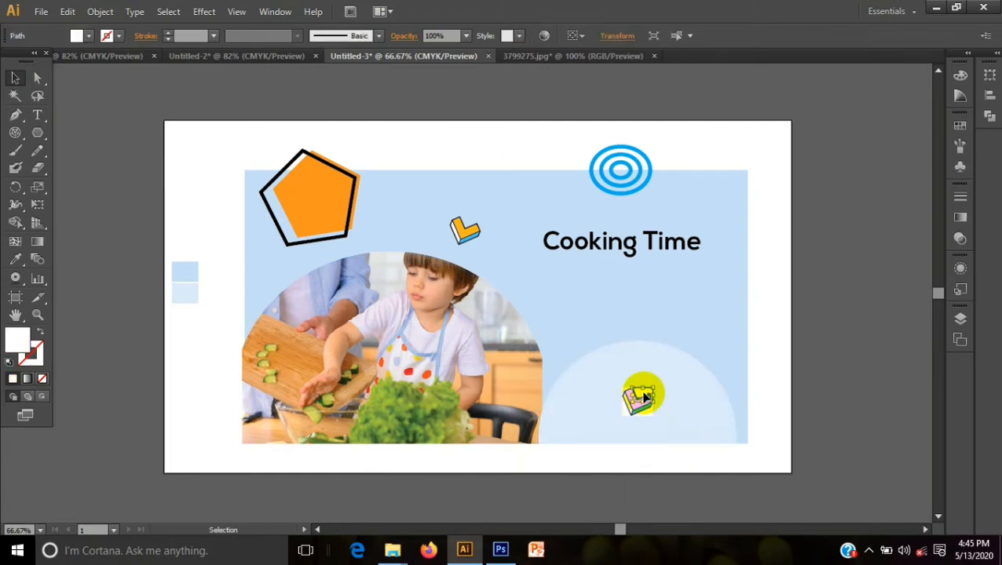
{"action": "key", "text": "Delete"}
{"action": "left_click_drag", "start_coordinate": [643, 398], "coordinate": [648, 418]}
{"action": "key", "text": "Delete"}
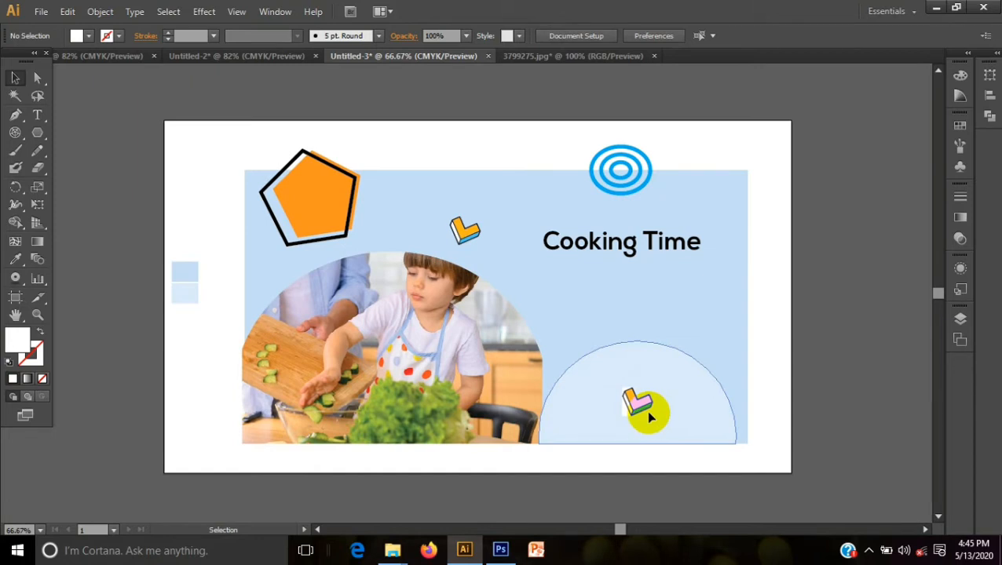
{"action": "left_click", "coordinate": [626, 418]}
{"action": "key", "text": "Delete"}
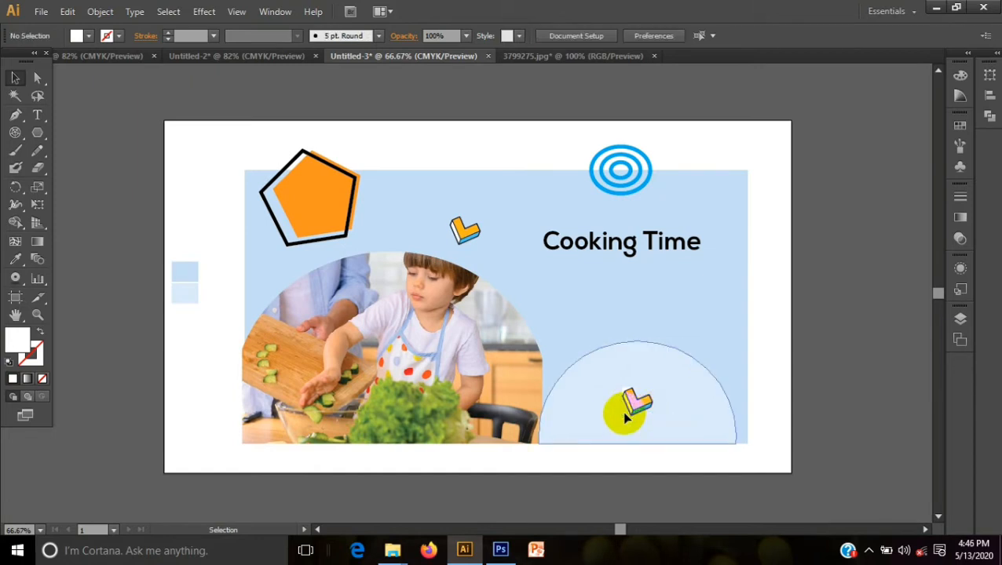
{"action": "left_click", "coordinate": [626, 393]}
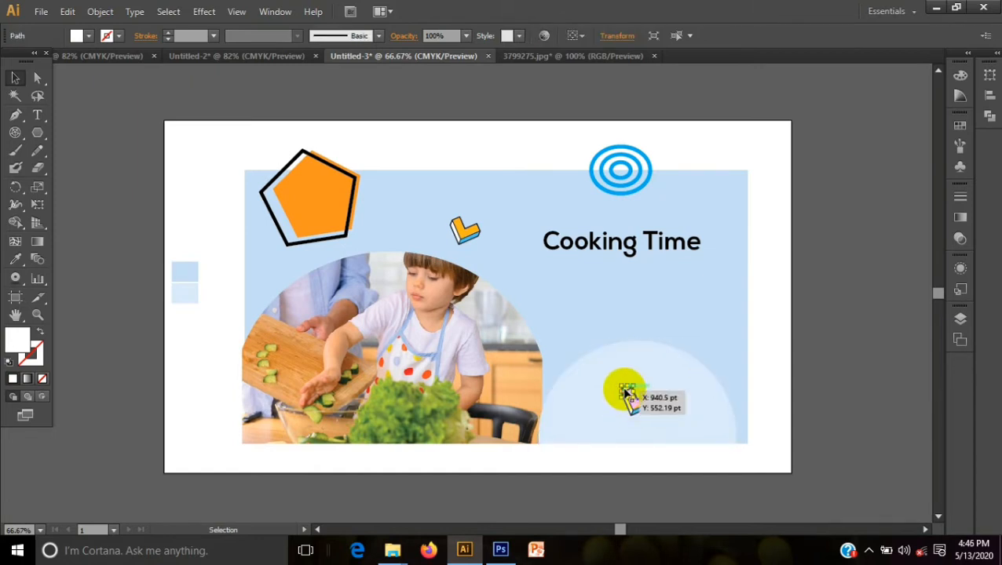
{"action": "key", "text": "Delete"}
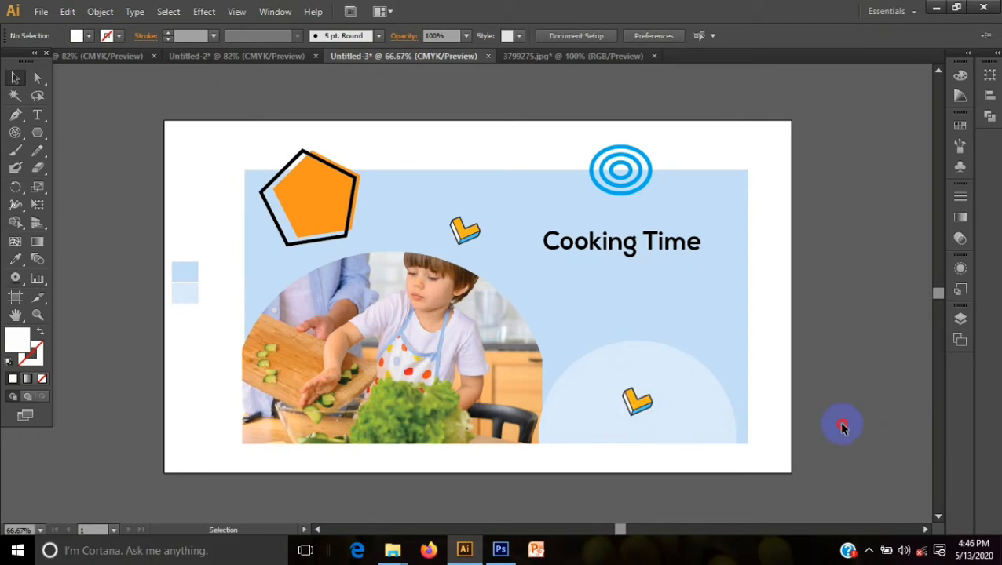
Bring the lorem ipsum paragraph from the first document into the banner and position it just below the "Cooking Time" heading.
{"action": "left_click", "coordinate": [90, 55]}
{"action": "left_click_drag", "start_coordinate": [384, 225], "coordinate": [620, 285]}
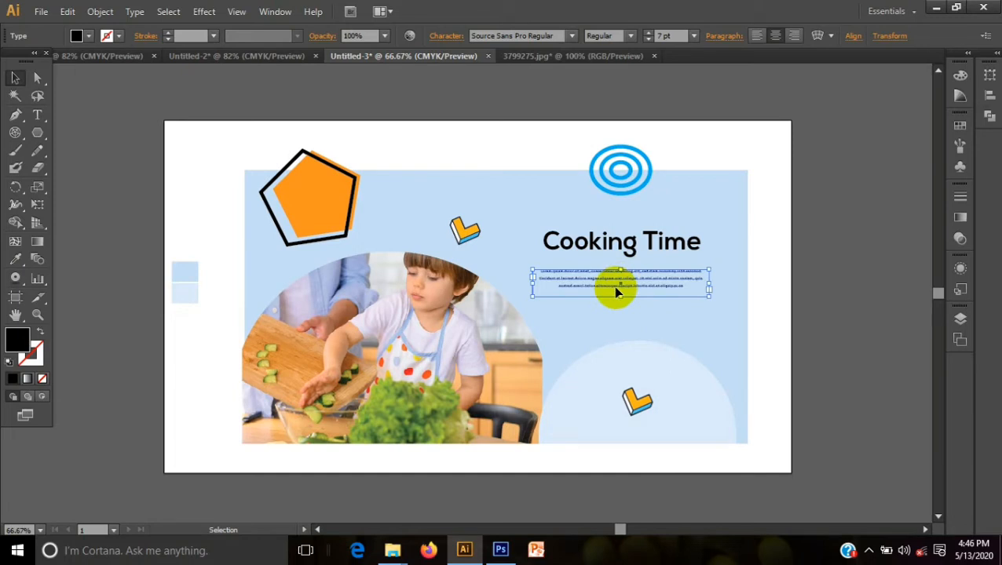
{"action": "key", "text": "Right"}
{"action": "key", "text": "Right"}
{"action": "key", "text": "Right"}
{"action": "key", "text": "Right"}
{"action": "key", "text": "Right"}
{"action": "key", "text": "Right"}
{"action": "key", "text": "Right"}
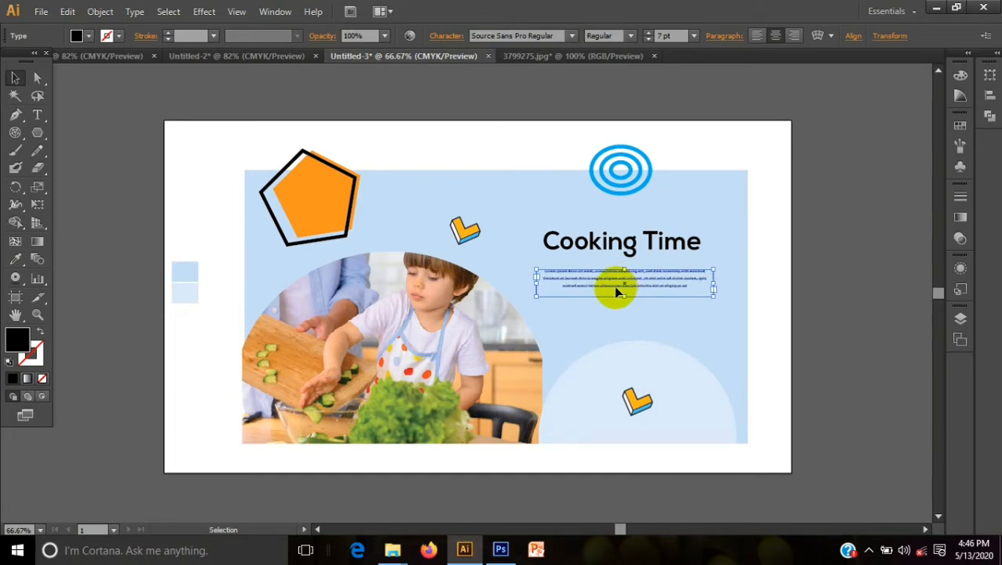
{"action": "key", "text": "Up"}
{"action": "key", "text": "Up"}
{"action": "key", "text": "Up"}
{"action": "key", "text": "Up"}
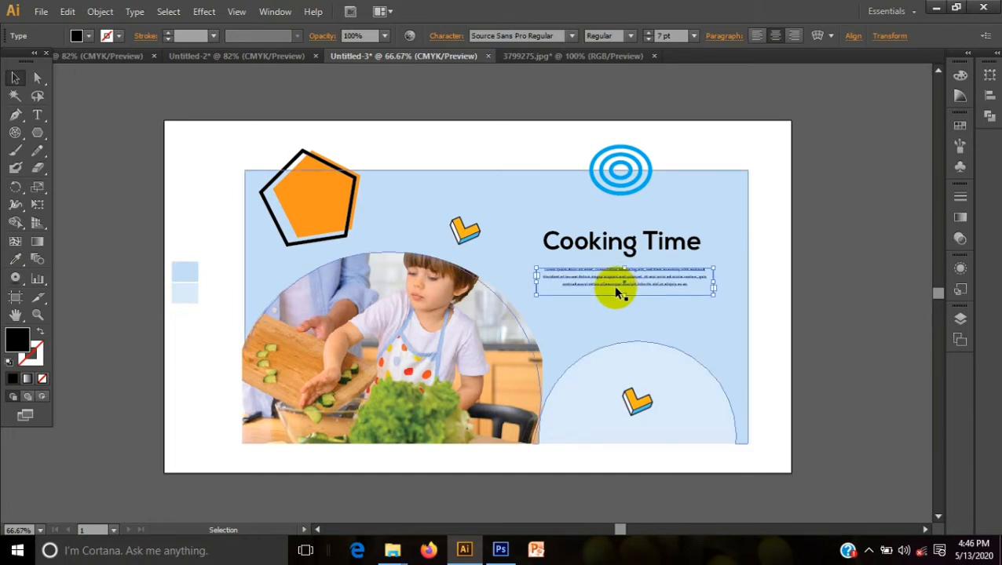
{"action": "left_click", "coordinate": [91, 270]}
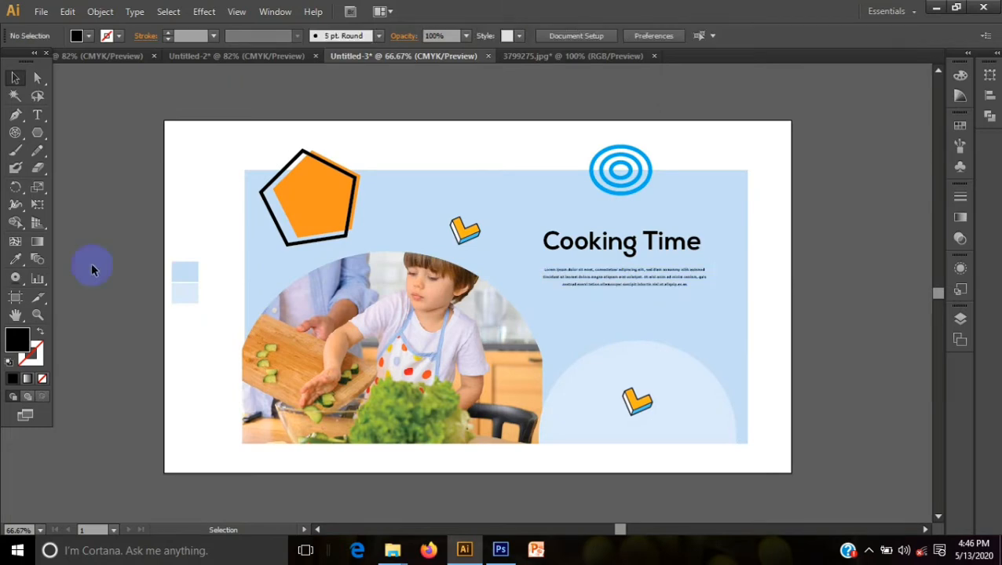
Add a text line reading "wwwgraphicwizard.com" below the lorem ipsum paragraph.
{"action": "left_click", "coordinate": [41, 119]}
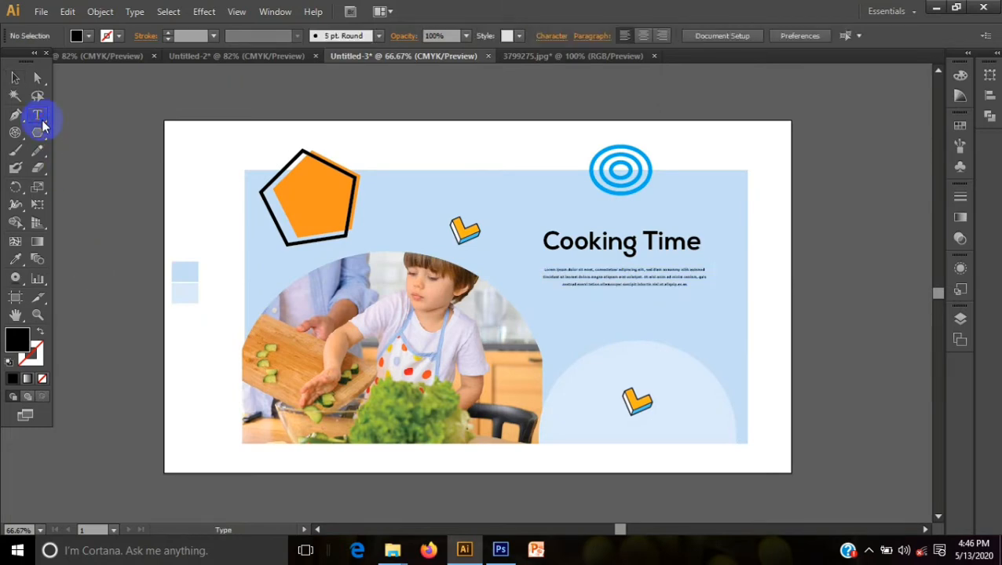
{"action": "left_click", "coordinate": [562, 308]}
{"action": "type", "text": "www"}
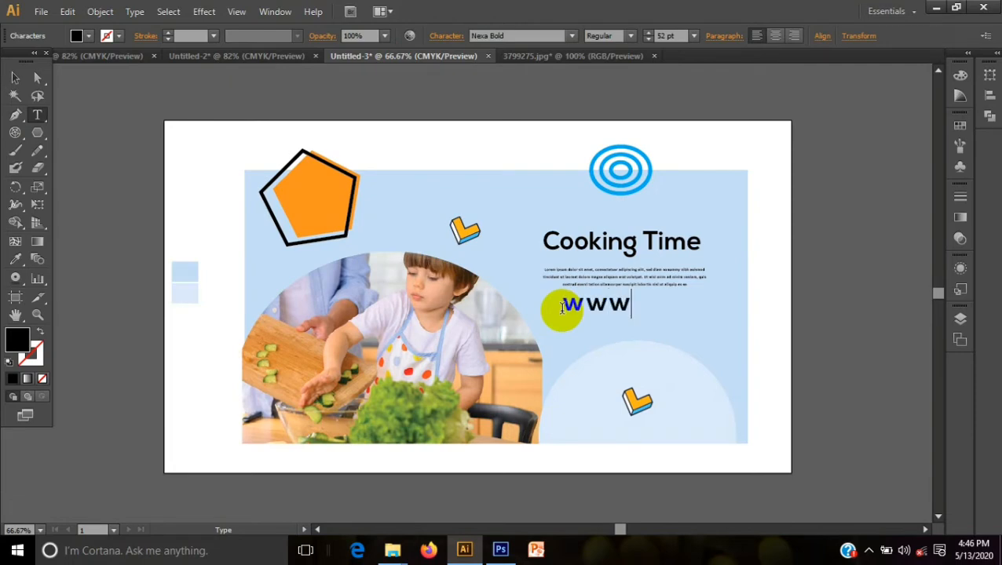
{"action": "type", "text": "graphic"}
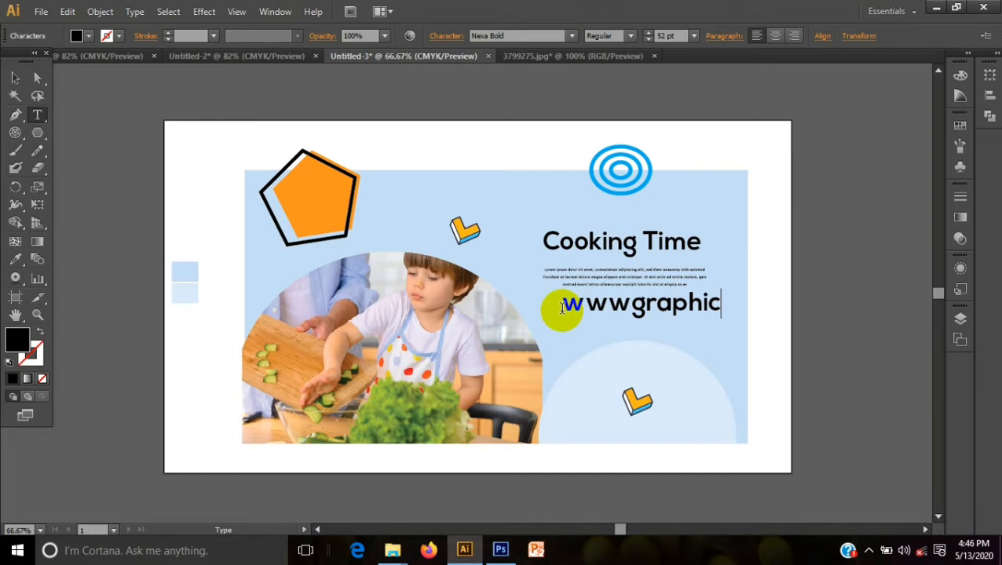
{"action": "type", "text": "wiza"}
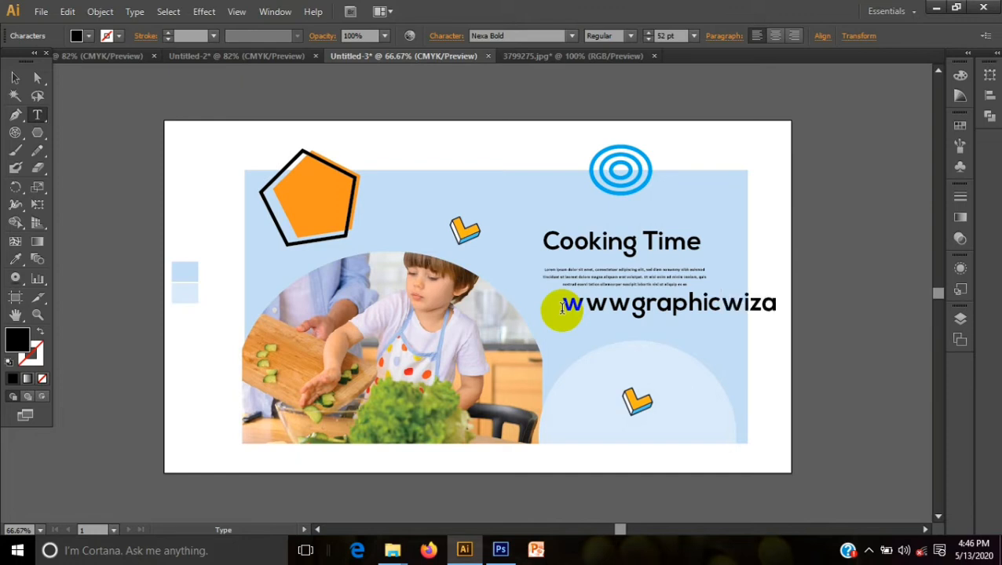
{"action": "type", "text": "rd.com"}
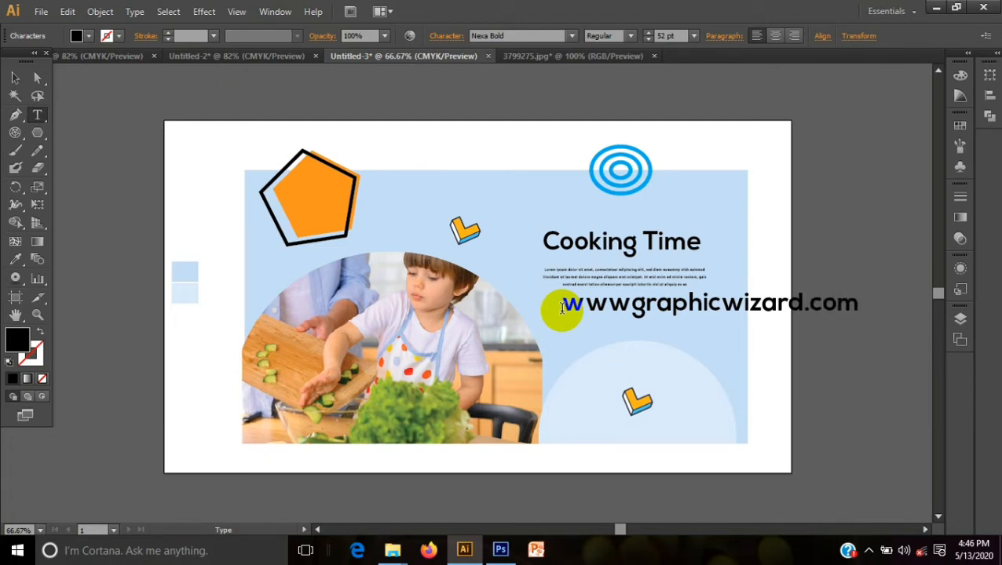
Reduce the website line's font size to 25 pt.
{"action": "left_click_drag", "start_coordinate": [562, 307], "coordinate": [897, 357]}
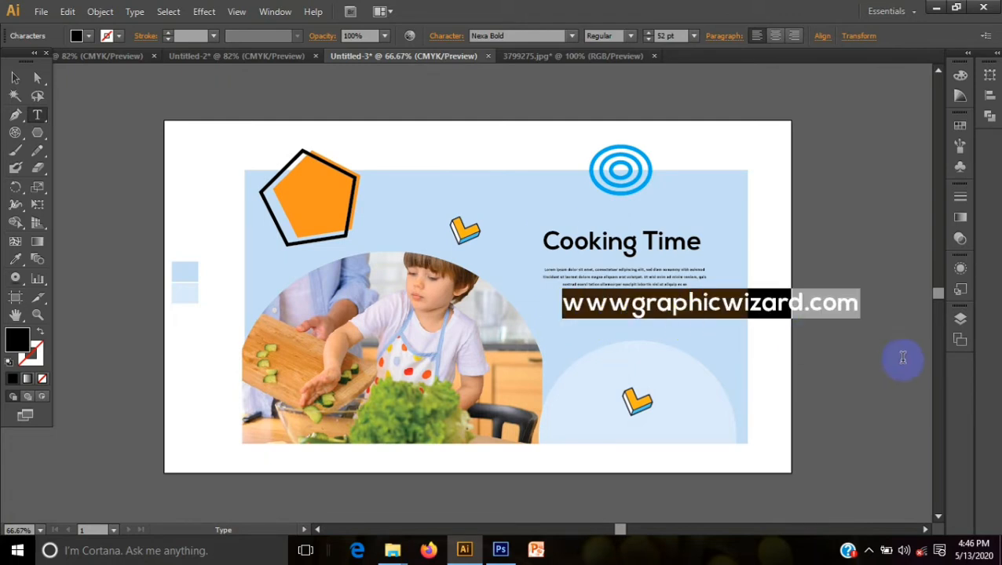
{"action": "left_click", "coordinate": [647, 39]}
{"action": "left_click", "coordinate": [647, 40]}
{"action": "left_click", "coordinate": [647, 38]}
{"action": "left_click", "coordinate": [647, 38]}
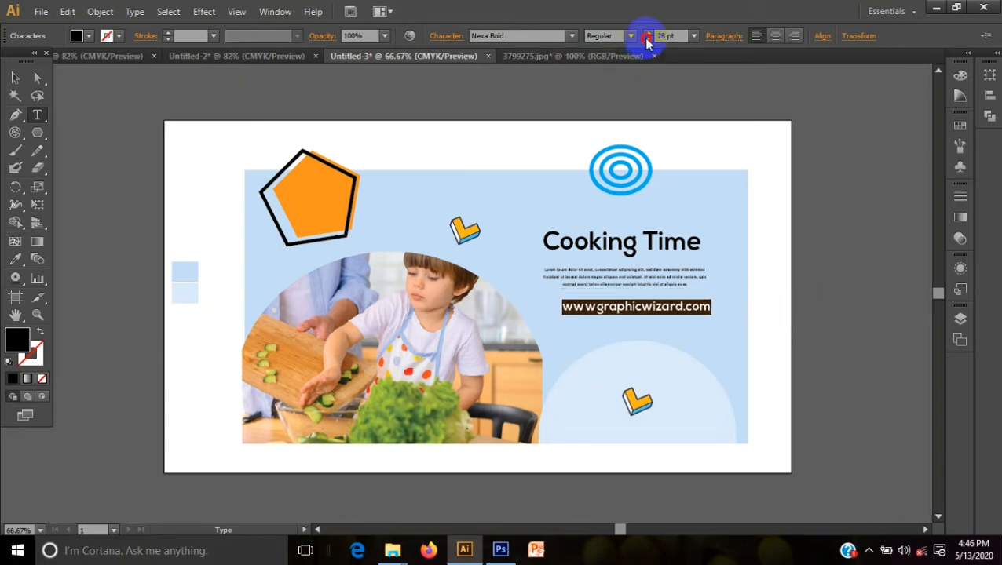
{"action": "left_click", "coordinate": [647, 39]}
{"action": "left_click", "coordinate": [16, 78]}
{"action": "left_click", "coordinate": [597, 336]}
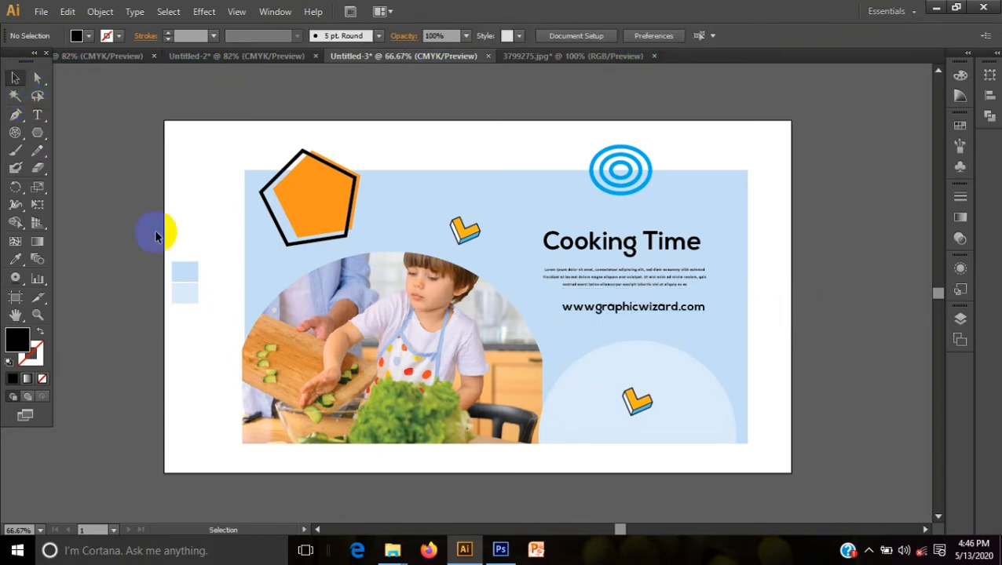
Nudge the website line left and up until it sits close beneath the lorem ipsum paragraph.
{"action": "left_click", "coordinate": [618, 314]}
{"action": "key", "text": "Left"}
{"action": "key", "text": "Left"}
{"action": "key", "text": "Left"}
{"action": "key", "text": "Left"}
{"action": "key", "text": "Left"}
{"action": "key", "text": "Left"}
{"action": "key", "text": "Left"}
{"action": "key", "text": "Left"}
{"action": "key", "text": "Up"}
{"action": "key", "text": "Up"}
{"action": "key", "text": "Up"}
{"action": "key", "text": "Up"}
{"action": "key", "text": "Up"}
{"action": "key", "text": "Up"}
{"action": "key", "text": "Up"}
{"action": "key", "text": "Up"}
{"action": "key", "text": "Up"}
{"action": "key", "text": "Up"}
{"action": "key", "text": "Up"}
{"action": "key", "text": "Up"}
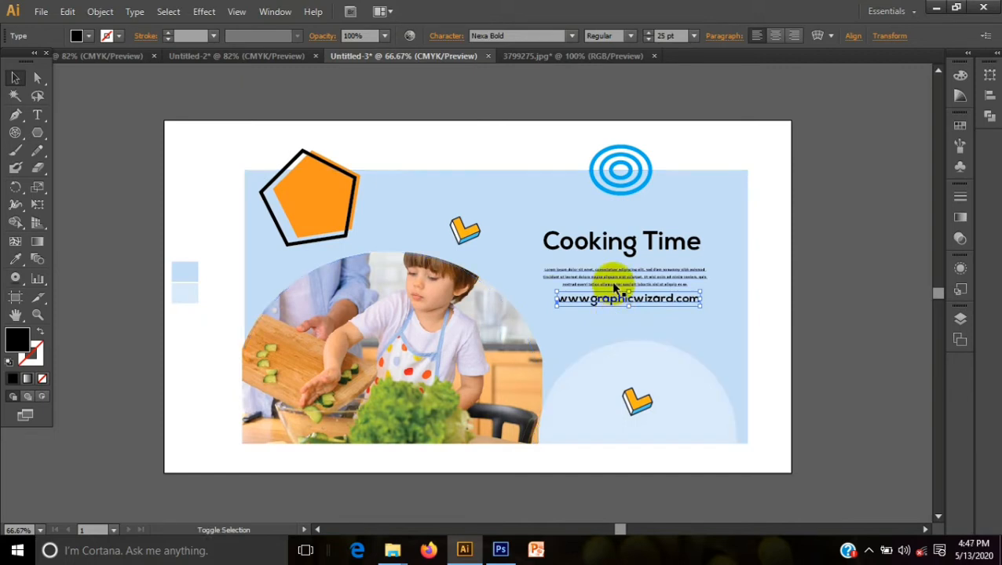
Try centre-aligning the text of the website line, paragraph and heading together, and undo the alignment.
{"action": "left_click", "coordinate": [611, 283], "text": "shift"}
{"action": "left_click", "coordinate": [615, 252], "text": "shift"}
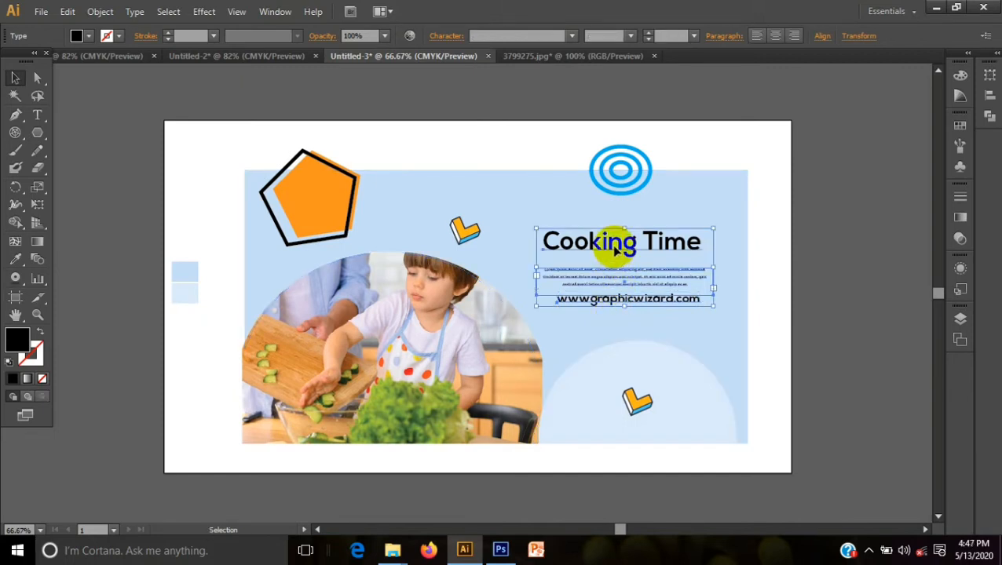
{"action": "left_click", "coordinate": [774, 38]}
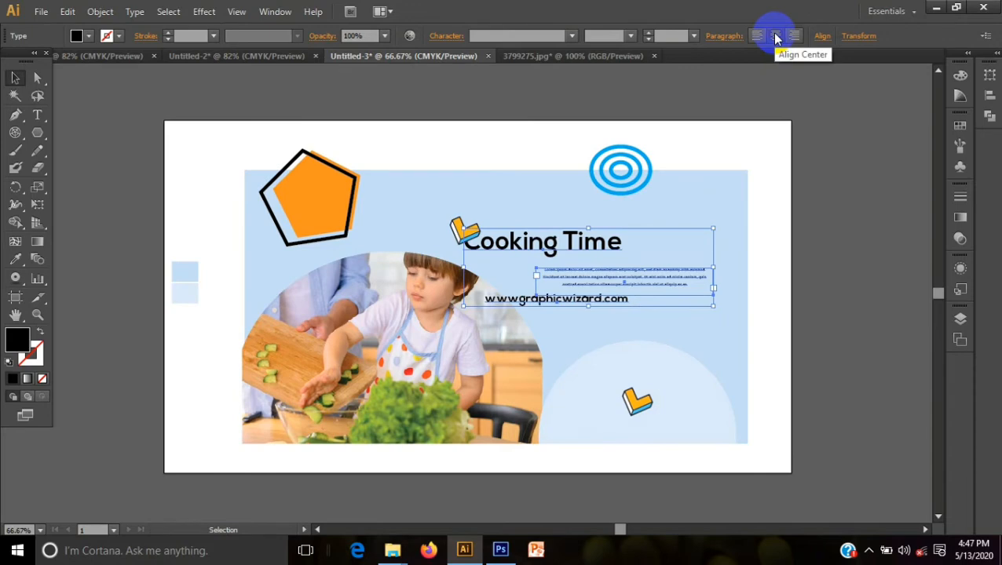
{"action": "left_click", "coordinate": [774, 38]}
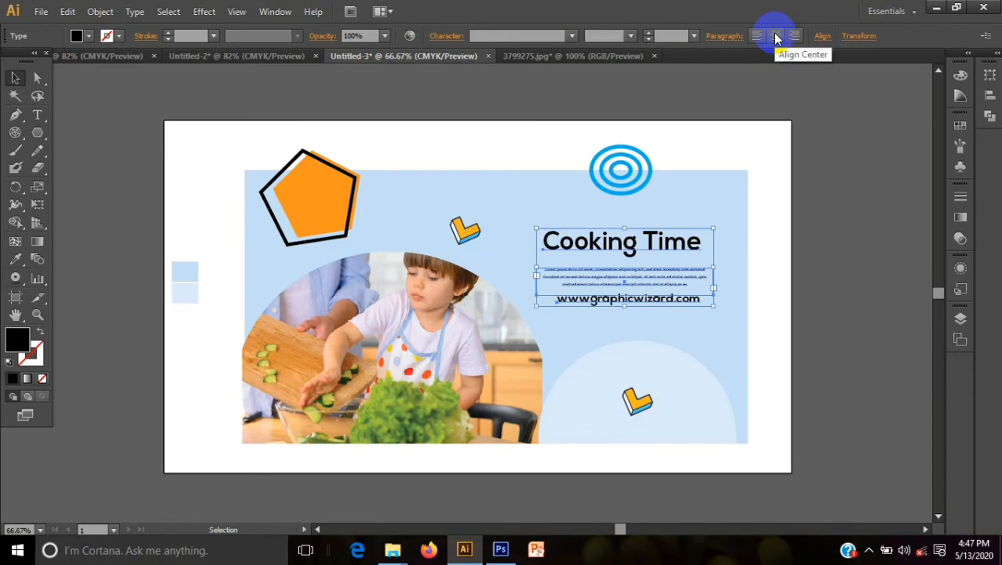
{"action": "left_click", "coordinate": [848, 318]}
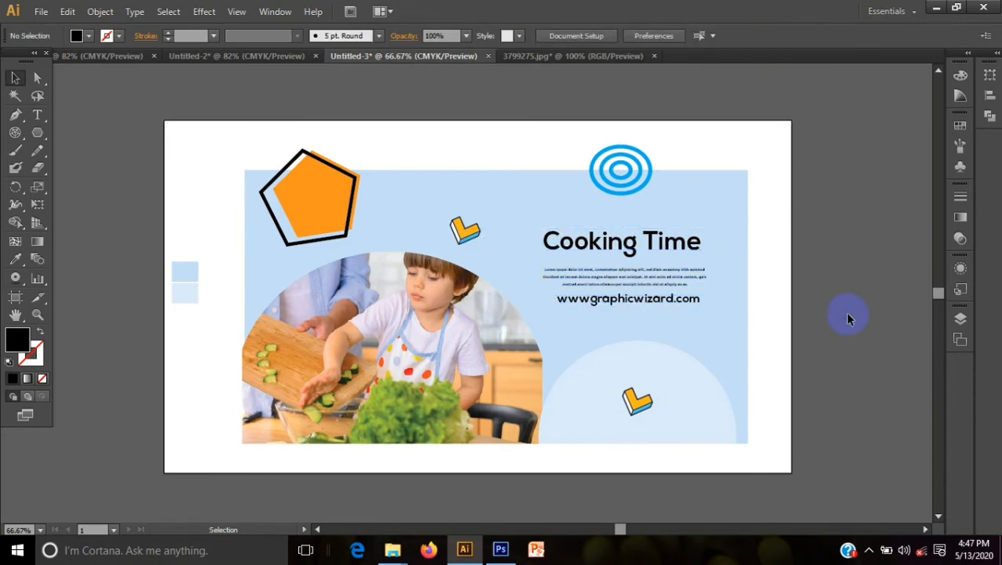
Add a black "+" text between the pentagon and the upper L-shaped icon, and enlarge it to 76 pt.
{"action": "left_click", "coordinate": [37, 115]}
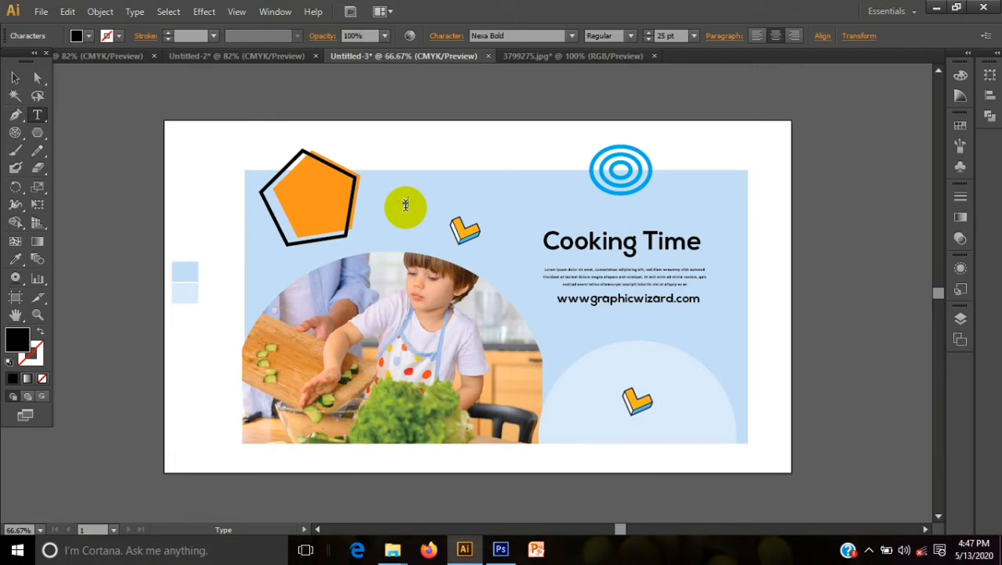
{"action": "left_click", "coordinate": [405, 206]}
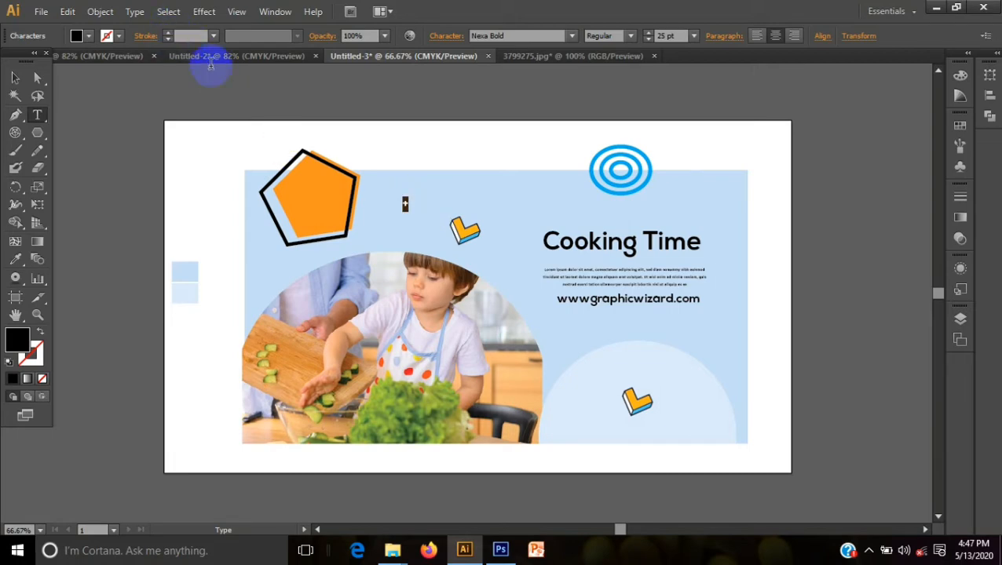
{"action": "left_click", "coordinate": [650, 37]}
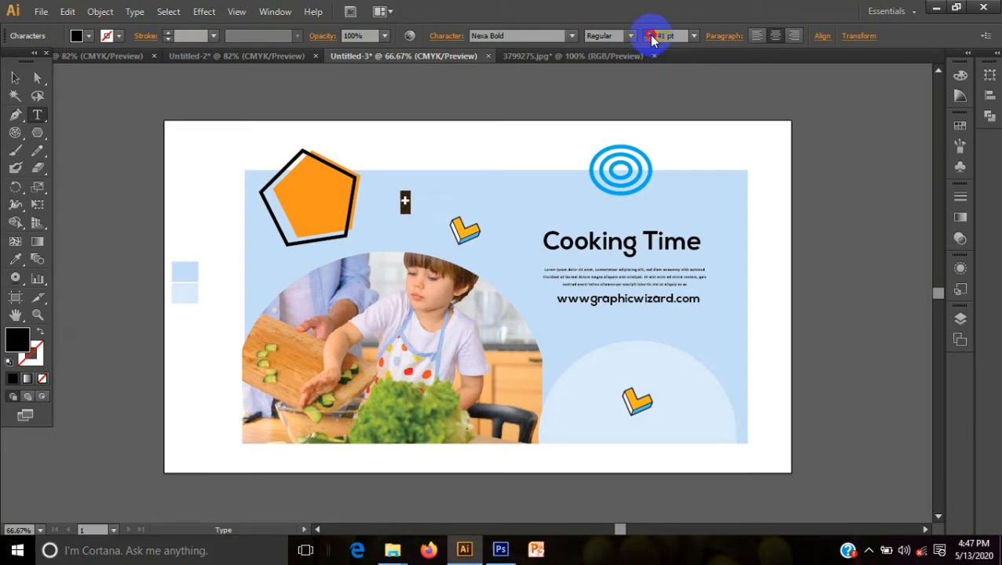
{"action": "left_click", "coordinate": [69, 175]}
{"action": "left_click", "coordinate": [405, 195]}
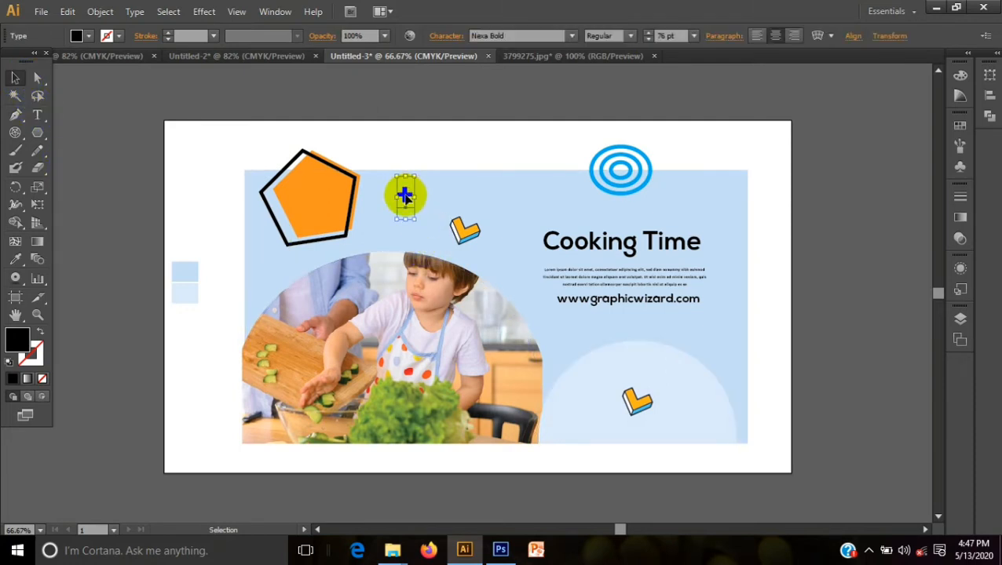
Nudge the plus sign down until it is beside the upper L-shaped icon, and place a copy at the banner's lower right edge.
{"action": "key", "text": "Down"}
{"action": "key", "text": "Down"}
{"action": "key", "text": "Down"}
{"action": "key", "text": "Down"}
{"action": "key", "text": "Down"}
{"action": "key", "text": "Down"}
{"action": "key", "text": "Down"}
{"action": "key", "text": "Down"}
{"action": "key", "text": "Down"}
{"action": "key", "text": "Down"}
{"action": "key", "text": "Down"}
{"action": "key", "text": "Down"}
{"action": "key", "text": "Down"}
{"action": "key", "text": "Down"}
{"action": "key", "text": "Down"}
{"action": "key", "text": "Down"}
{"action": "key", "text": "Down"}
{"action": "key", "text": "Down"}
{"action": "key", "text": "Down"}
{"action": "key", "text": "Down"}
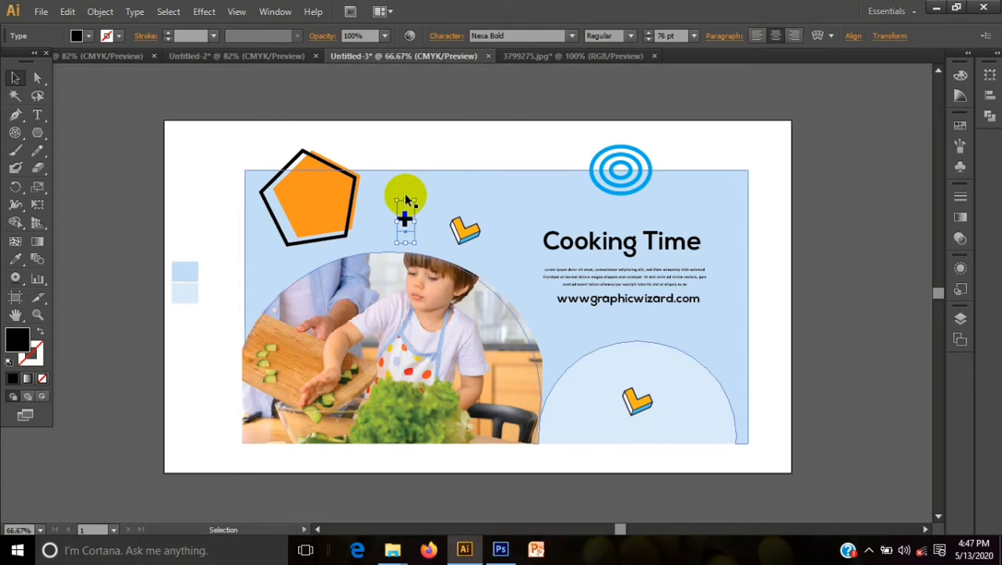
{"action": "left_click_drag", "start_coordinate": [407, 201], "coordinate": [735, 418]}
{"action": "left_click", "coordinate": [835, 495]}
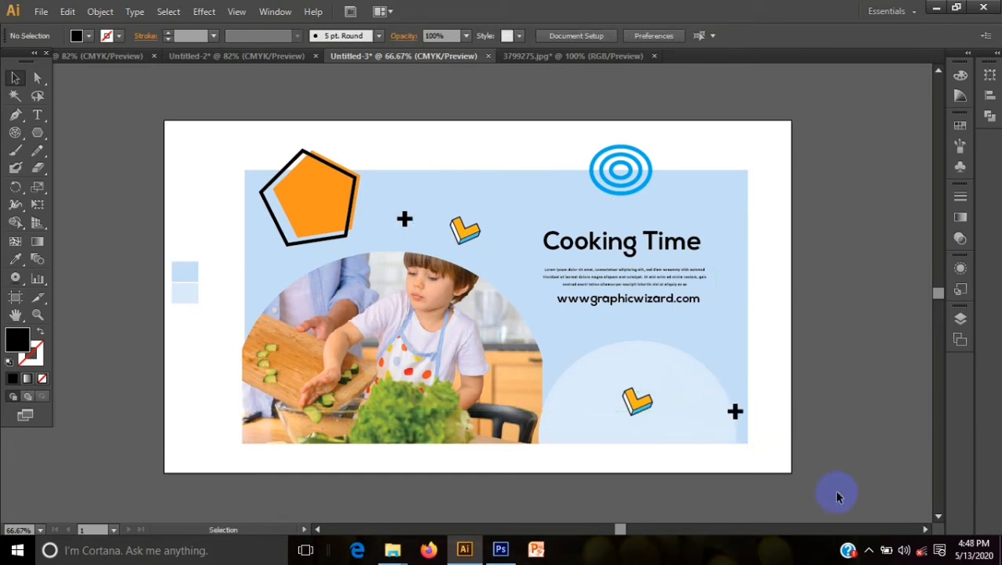
Draw a tiny black ellipse as a dot above and to the right of the upper L-shaped icon.
{"action": "left_click_drag", "start_coordinate": [43, 132], "coordinate": [70, 134]}
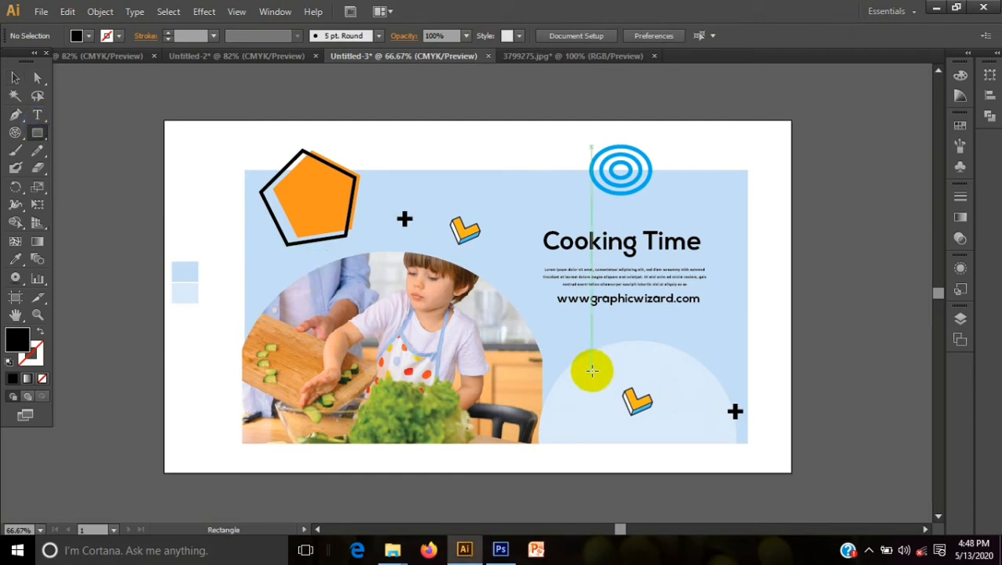
{"action": "left_click_drag", "start_coordinate": [37, 132], "coordinate": [82, 168]}
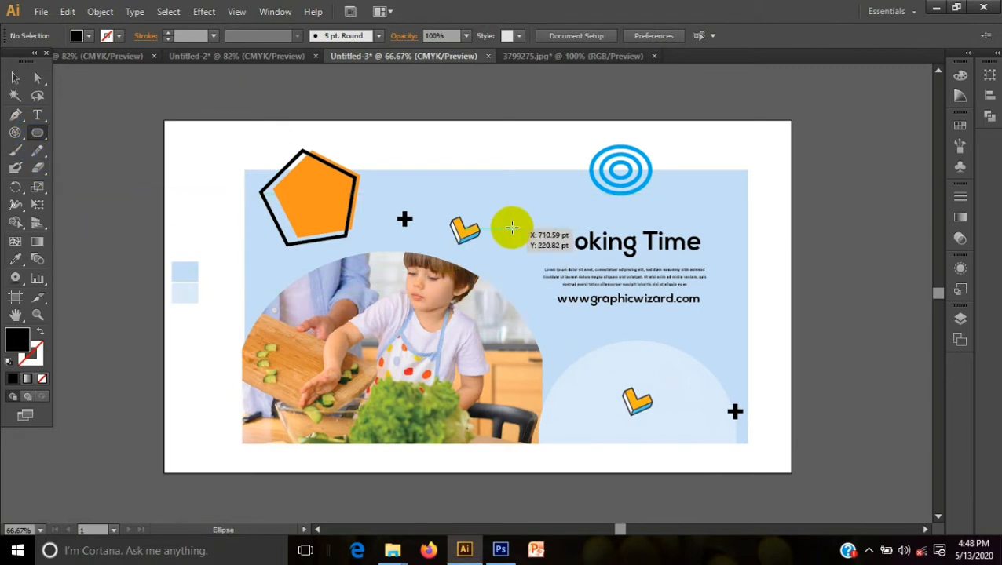
{"action": "left_click_drag", "start_coordinate": [495, 196], "coordinate": [499, 197]}
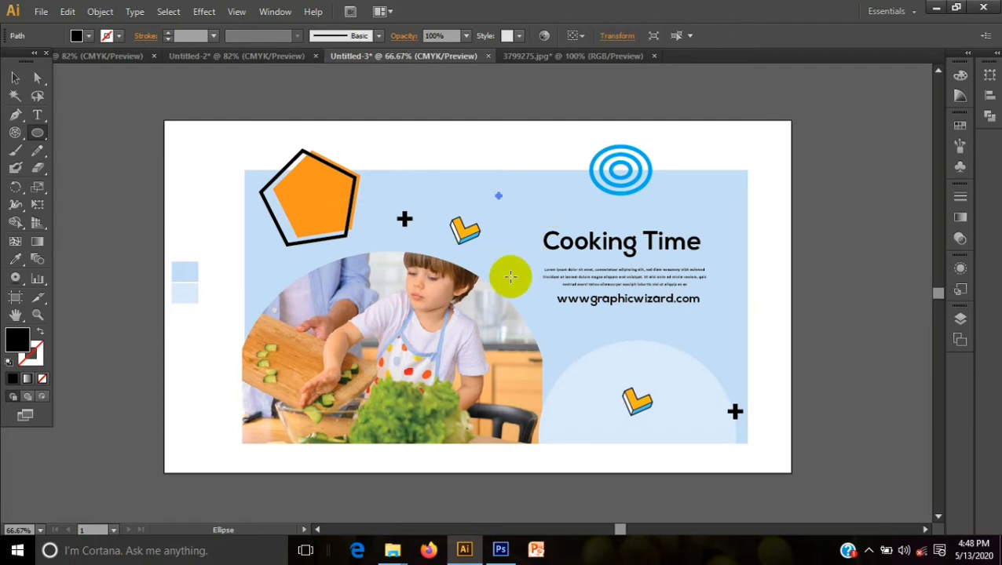
{"action": "left_click", "coordinate": [15, 78]}
{"action": "left_click", "coordinate": [16, 95]}
{"action": "left_click", "coordinate": [459, 252]}
{"action": "left_click", "coordinate": [241, 160]}
{"action": "left_click", "coordinate": [87, 170]}
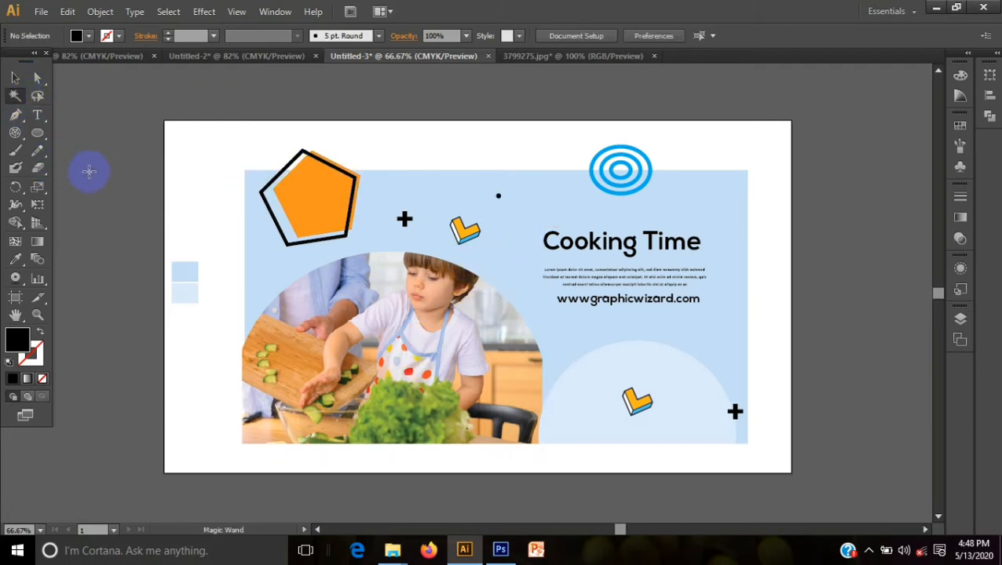
{"action": "left_click", "coordinate": [15, 78]}
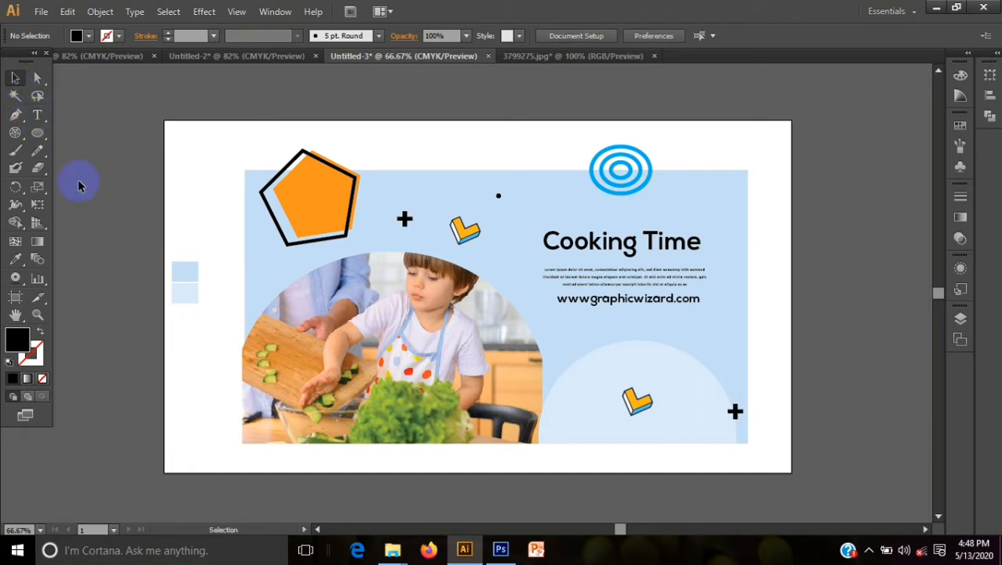
Duplicate the small black dot twice to its right to form a row of three.
{"action": "left_click", "coordinate": [540, 234]}
{"action": "left_click_drag", "start_coordinate": [541, 235], "coordinate": [511, 199]}
{"action": "left_click", "coordinate": [512, 227]}
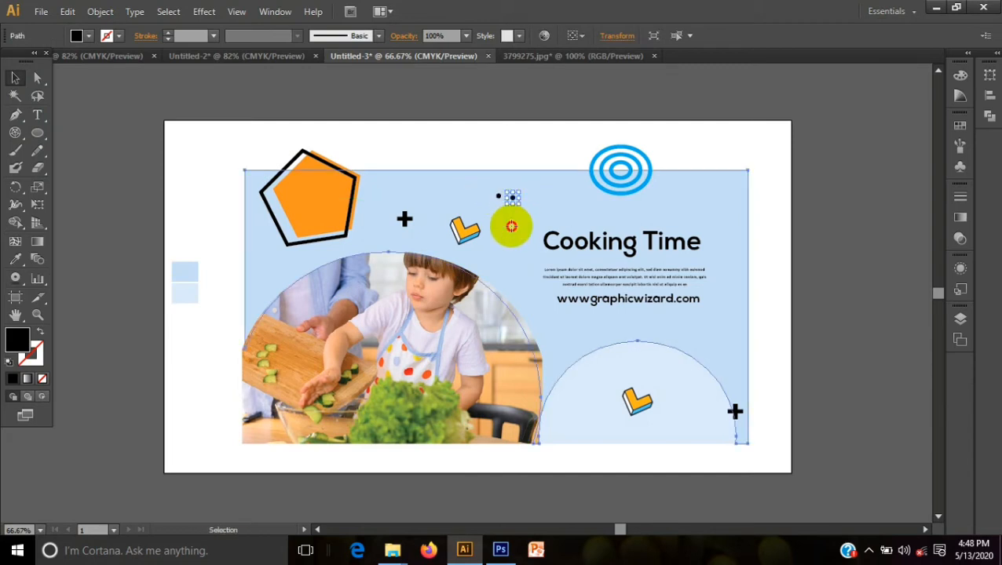
{"action": "left_click_drag", "start_coordinate": [512, 199], "coordinate": [527, 199]}
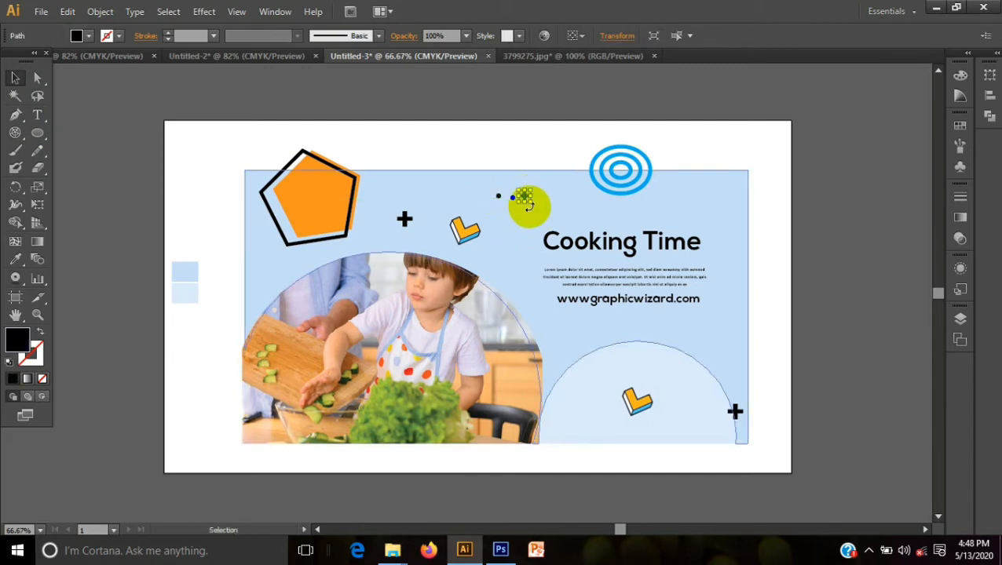
{"action": "left_click", "coordinate": [85, 248]}
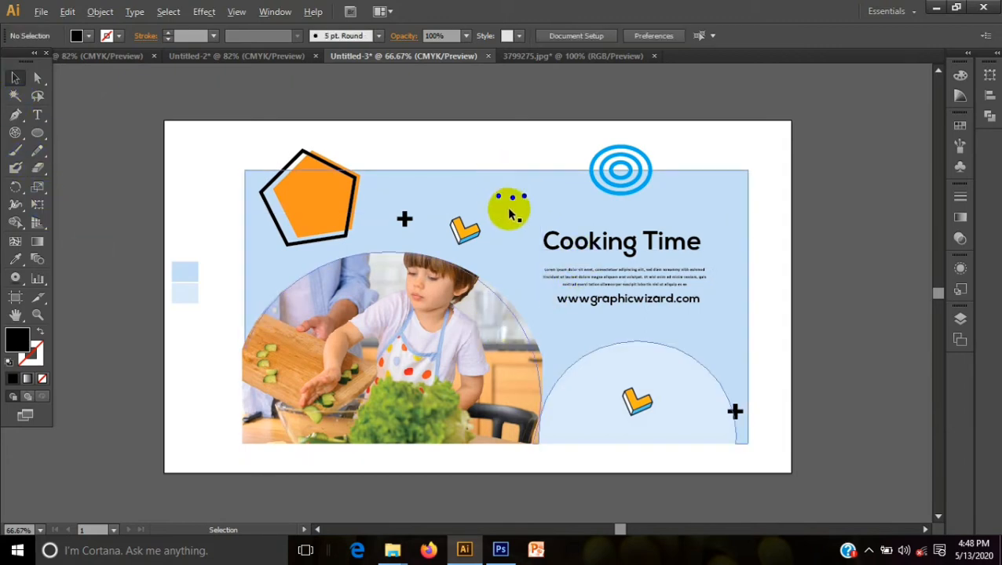
Select all three dots and align their vertical centres, undoing a mistaken horizontal centre alignment.
{"action": "left_click", "coordinate": [515, 197]}
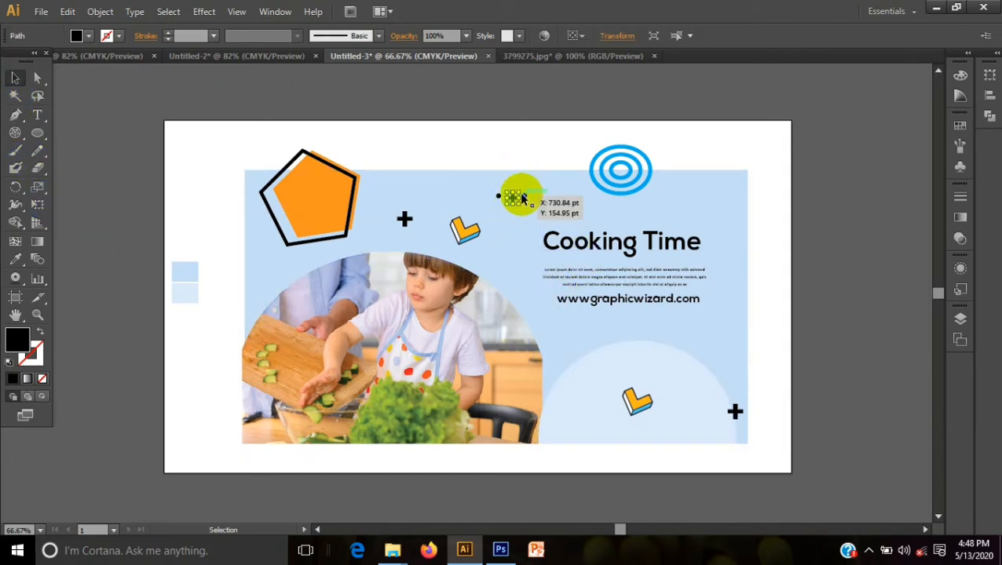
{"action": "left_click_drag", "start_coordinate": [498, 195], "coordinate": [500, 202]}
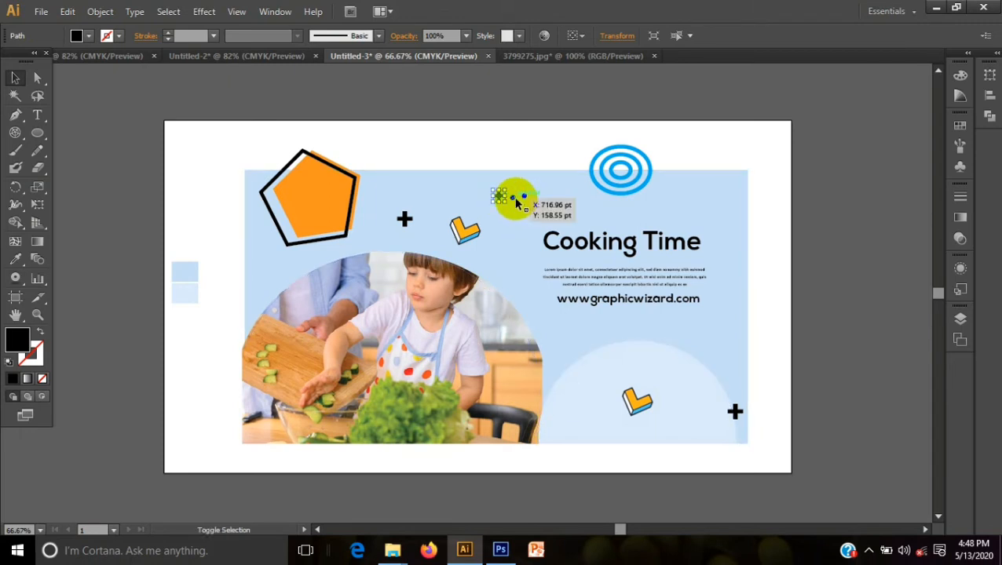
{"action": "left_click", "coordinate": [515, 198], "text": "shift"}
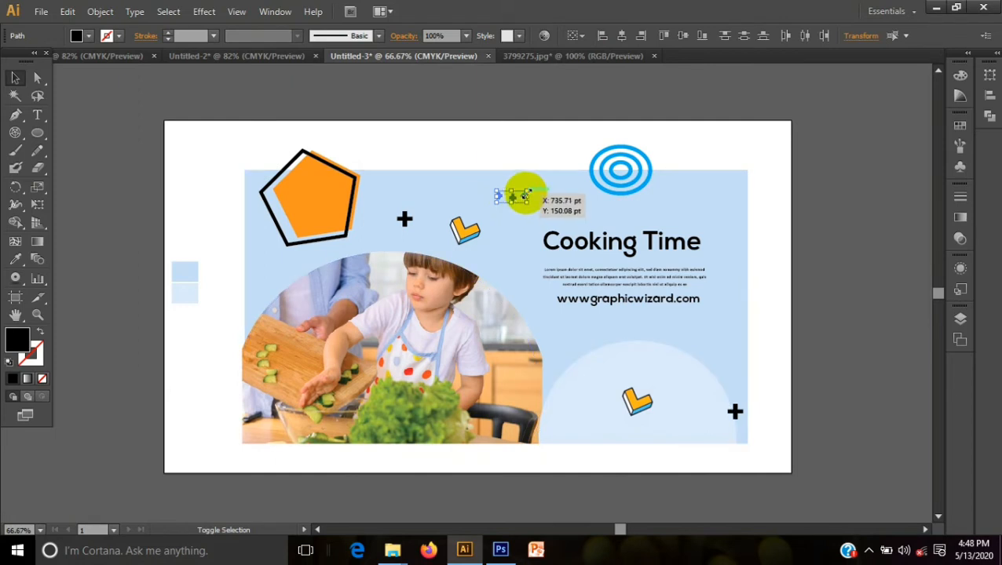
{"action": "left_click", "coordinate": [623, 37]}
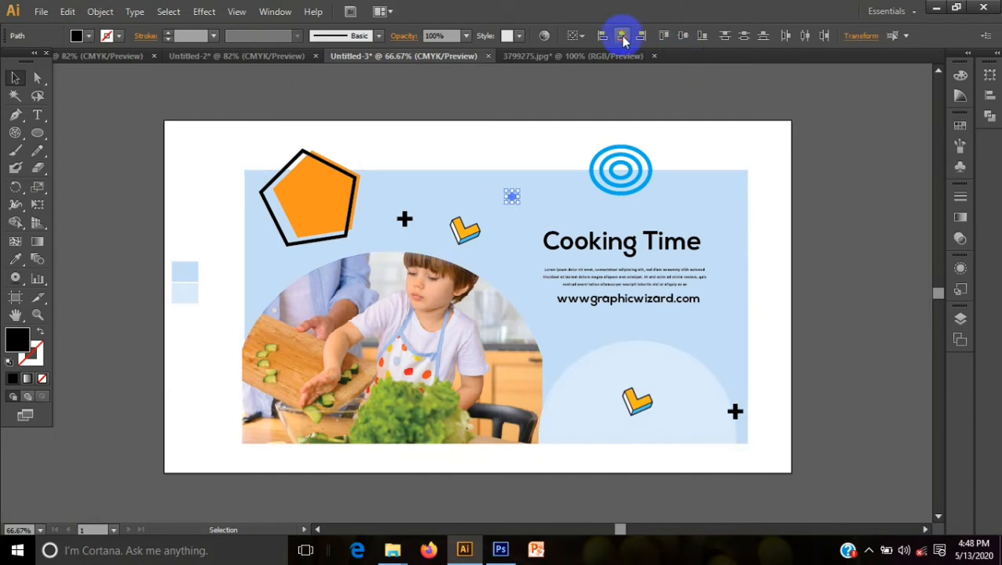
{"action": "key", "text": "ctrl+z"}
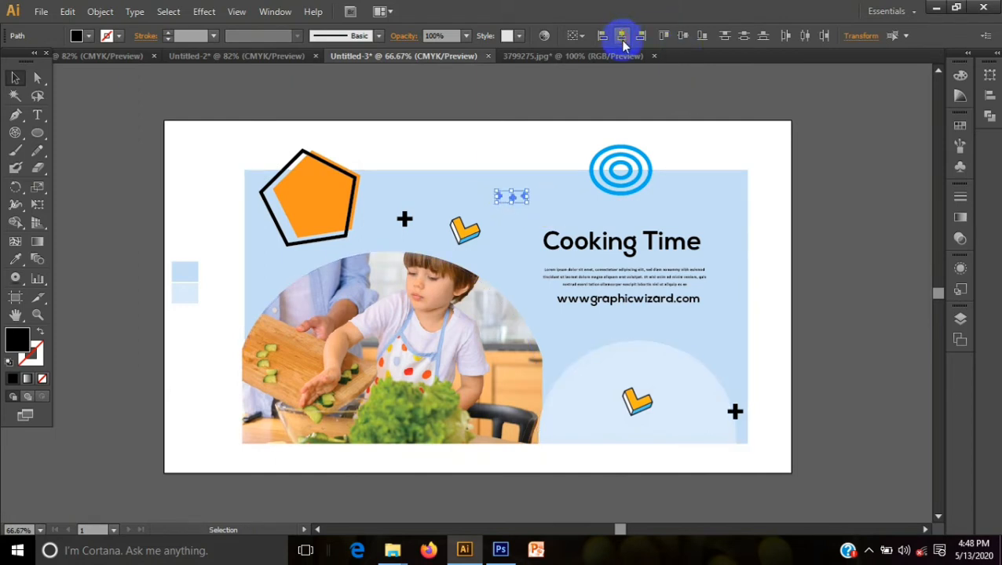
{"action": "left_click", "coordinate": [683, 37]}
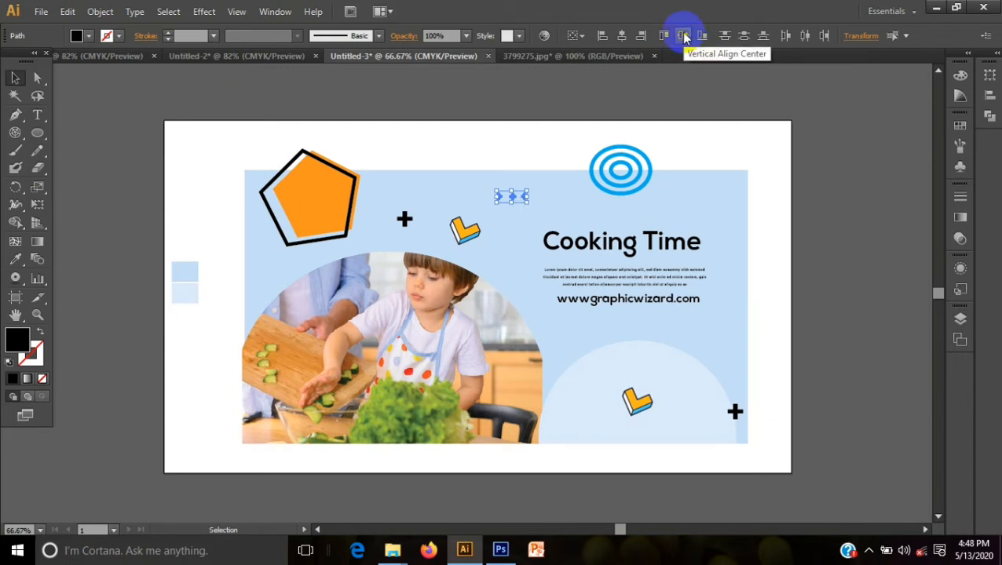
{"action": "left_click", "coordinate": [857, 322]}
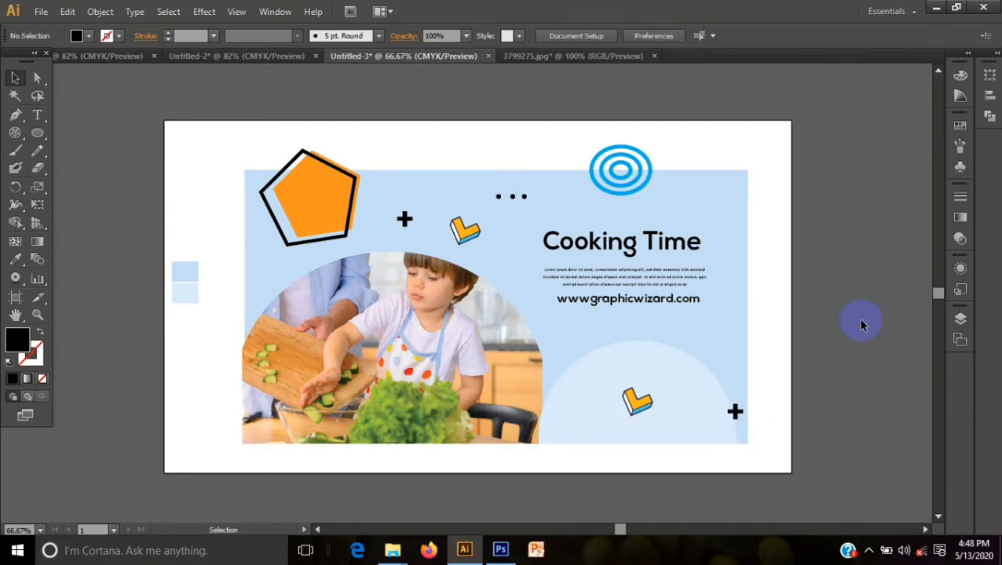
Duplicate the row of three dots twice below itself to build a three-by-three dot pattern.
{"action": "left_click", "coordinate": [522, 198]}
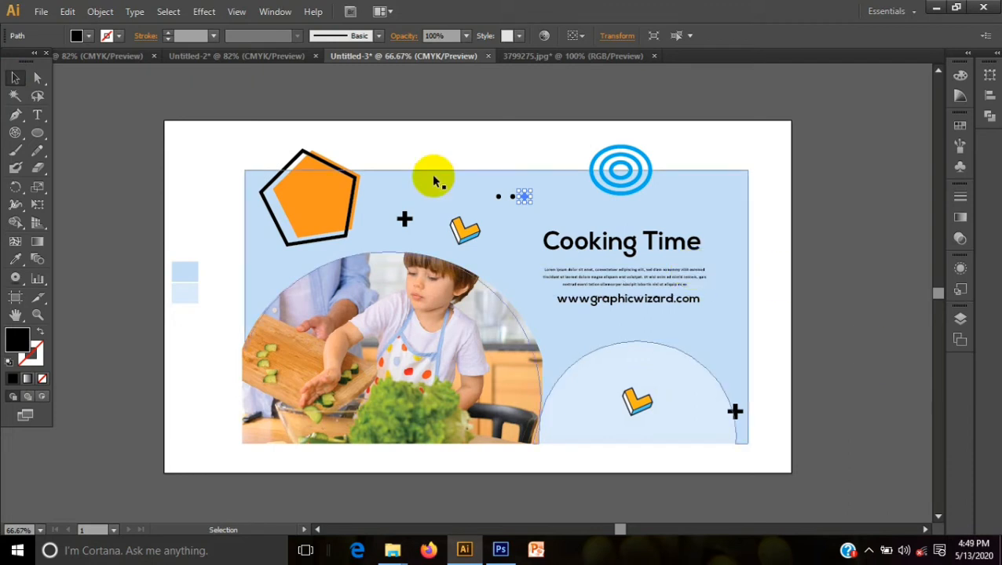
{"action": "mouse_move", "coordinate": [499, 206]}
{"action": "left_mouse_down"}
{"action": "mouse_move", "coordinate": [506, 196]}
{"action": "mouse_move", "coordinate": [516, 203]}
{"action": "left_mouse_up"}
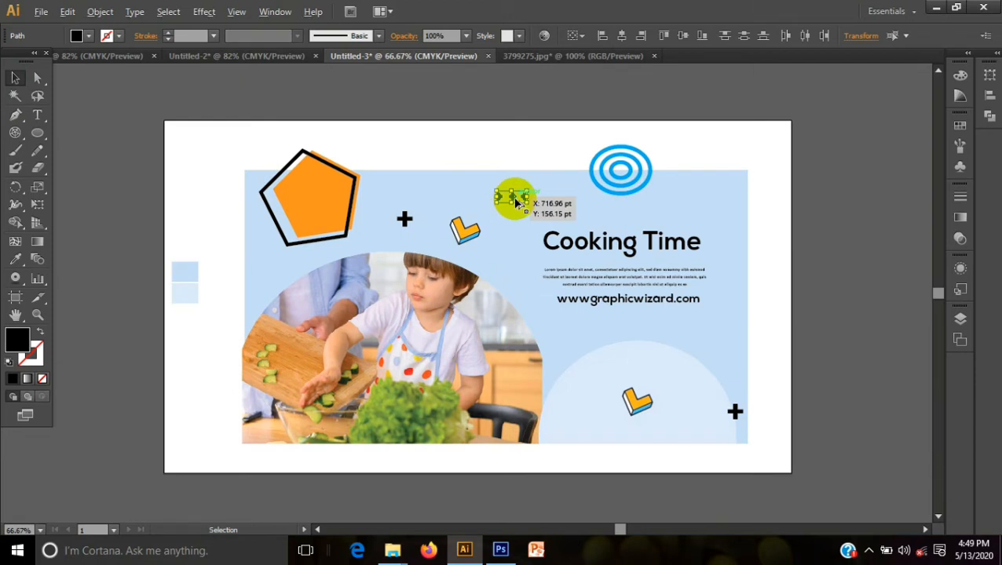
{"action": "left_click_drag", "start_coordinate": [516, 202], "coordinate": [513, 222]}
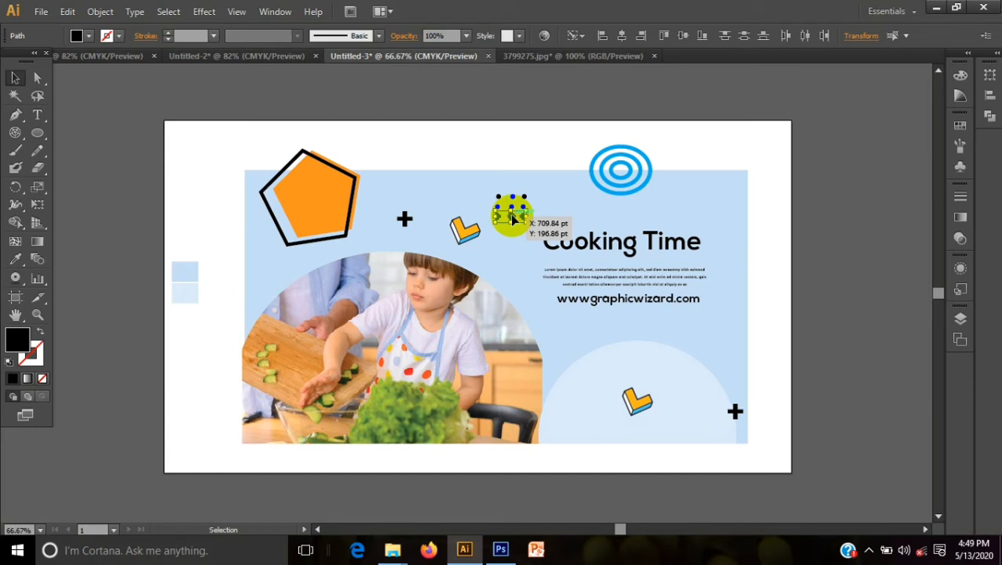
{"action": "left_click", "coordinate": [510, 247]}
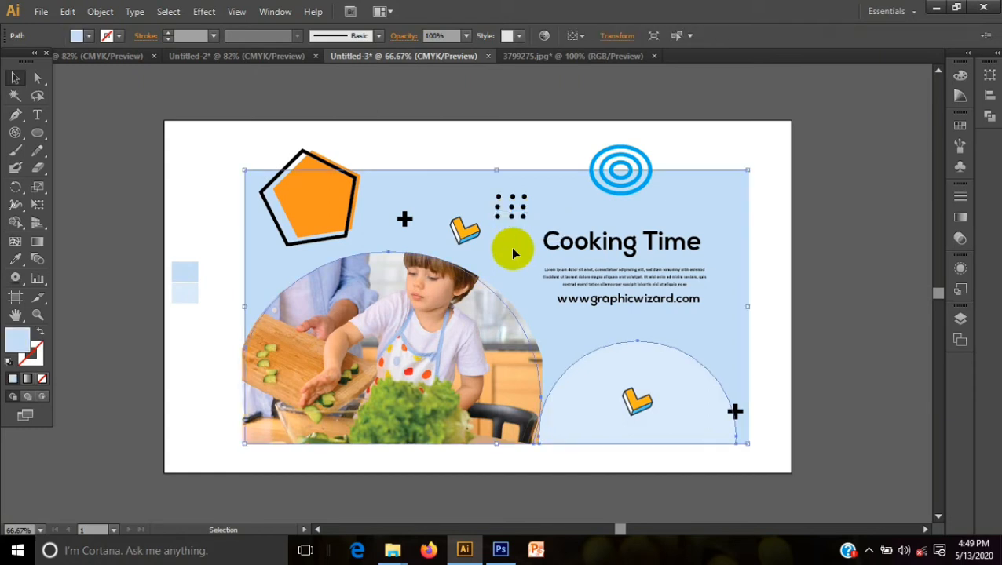
Leave isolation mode on the top middle dot and undo the third row of dots.
{"action": "mouse_move", "coordinate": [510, 212]}
{"action": "left_mouse_down"}
{"action": "mouse_move", "coordinate": [490, 206]}
{"action": "mouse_move", "coordinate": [531, 204]}
{"action": "mouse_move", "coordinate": [518, 225]}
{"action": "mouse_move", "coordinate": [493, 196]}
{"action": "mouse_move", "coordinate": [508, 198]}
{"action": "mouse_move", "coordinate": [488, 207]}
{"action": "mouse_move", "coordinate": [511, 197]}
{"action": "left_mouse_up"}
{"action": "double_click", "coordinate": [511, 201]}
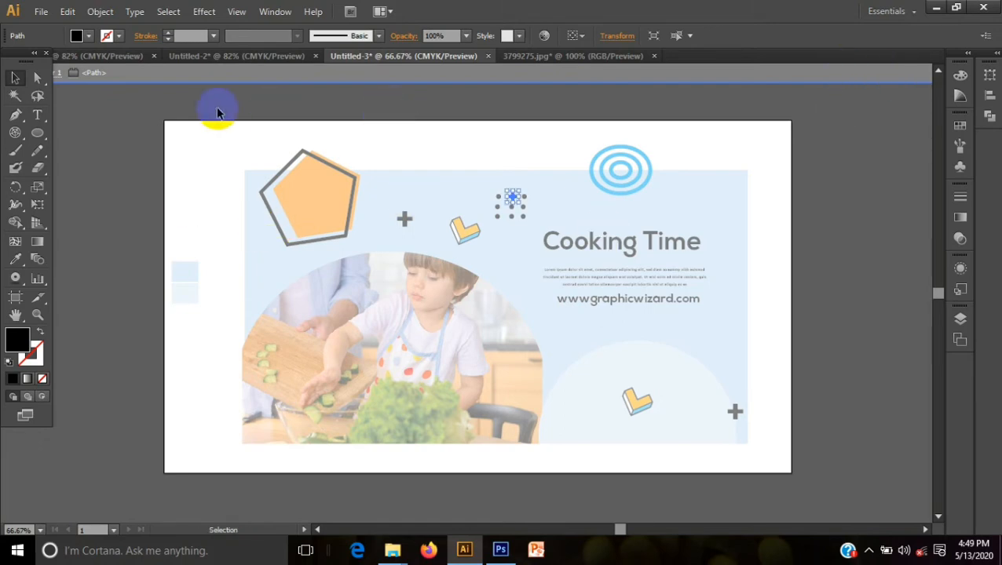
{"action": "left_click", "coordinate": [40, 63]}
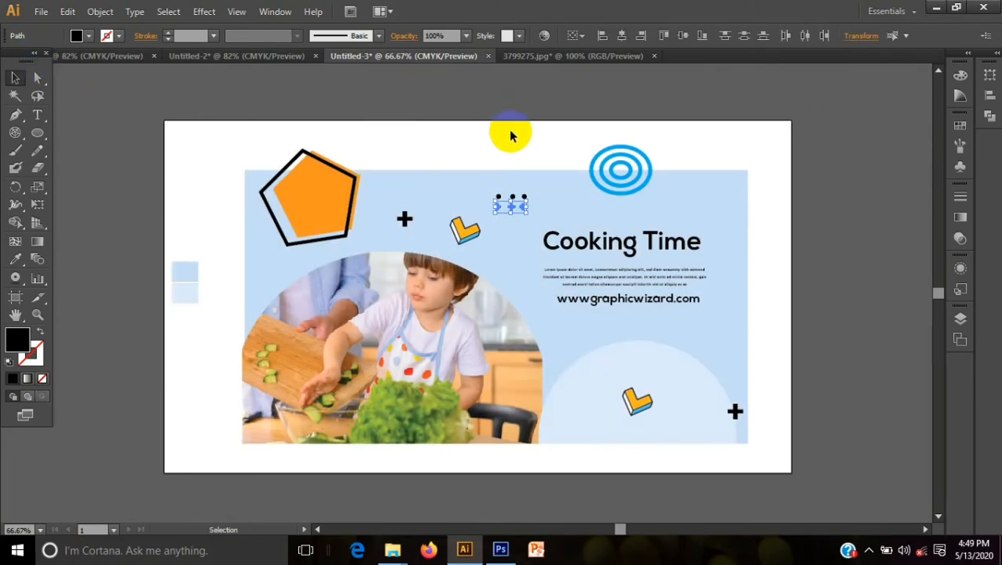
{"action": "left_click", "coordinate": [505, 166]}
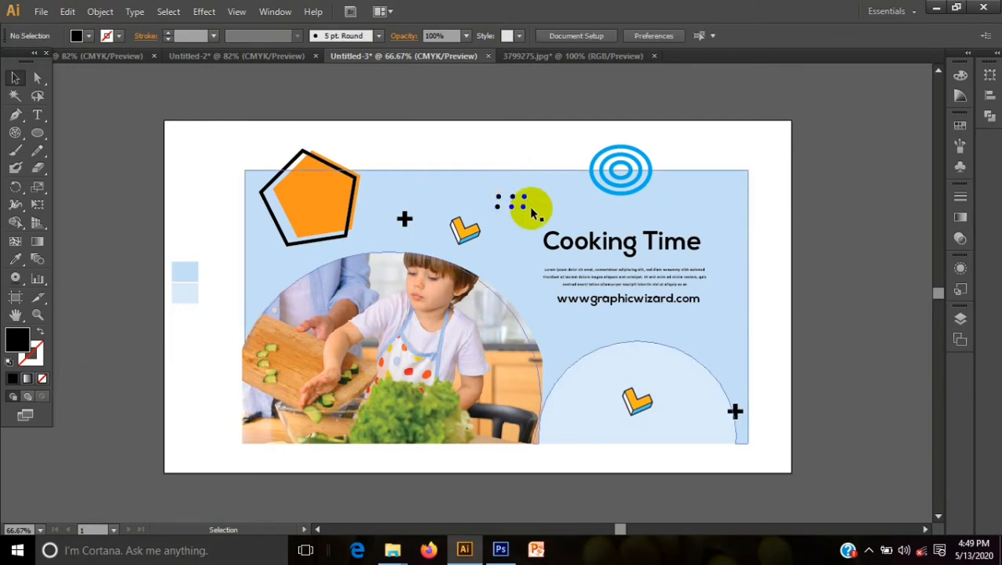
{"action": "left_click_drag", "start_coordinate": [534, 218], "coordinate": [500, 265]}
{"action": "left_click_drag", "start_coordinate": [480, 163], "coordinate": [547, 222]}
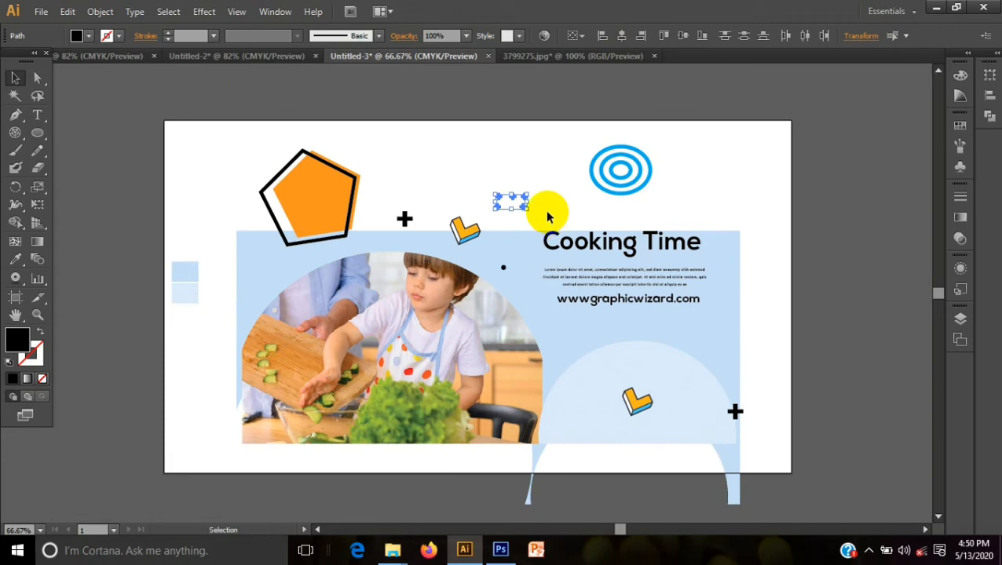
{"action": "right_click", "coordinate": [548, 212]}
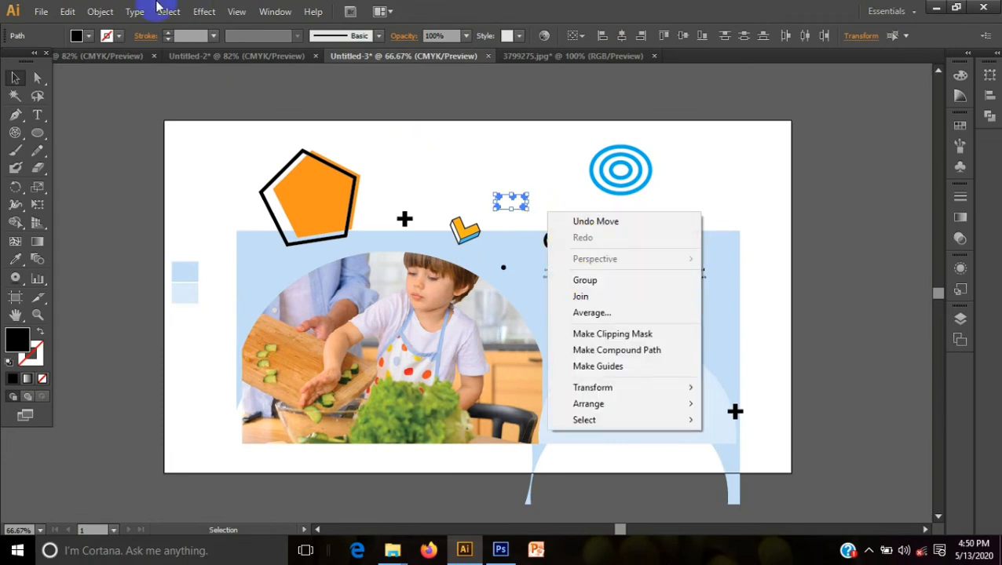
{"action": "left_click", "coordinate": [67, 11]}
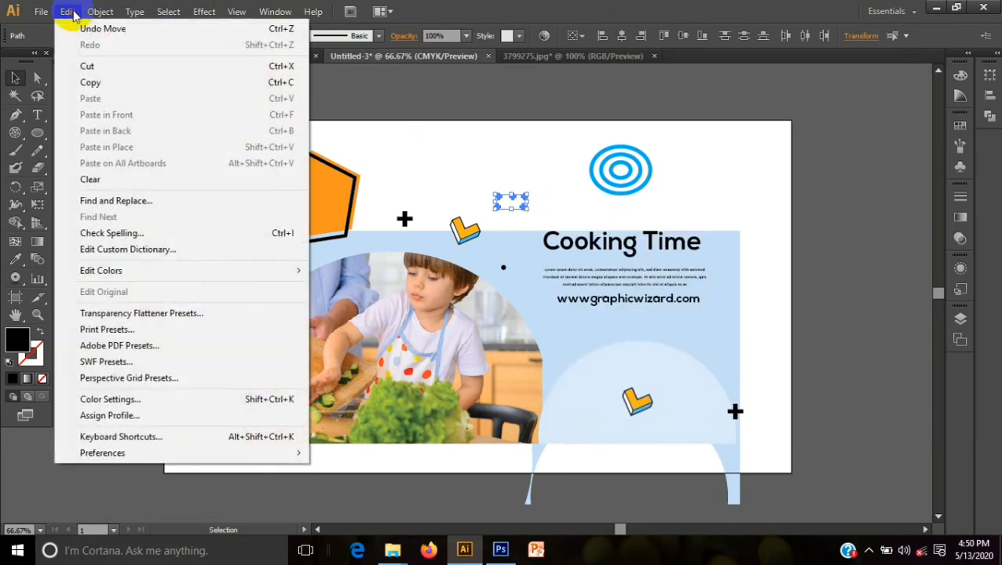
{"action": "left_click", "coordinate": [108, 84]}
{"action": "key", "text": "ctrl+z"}
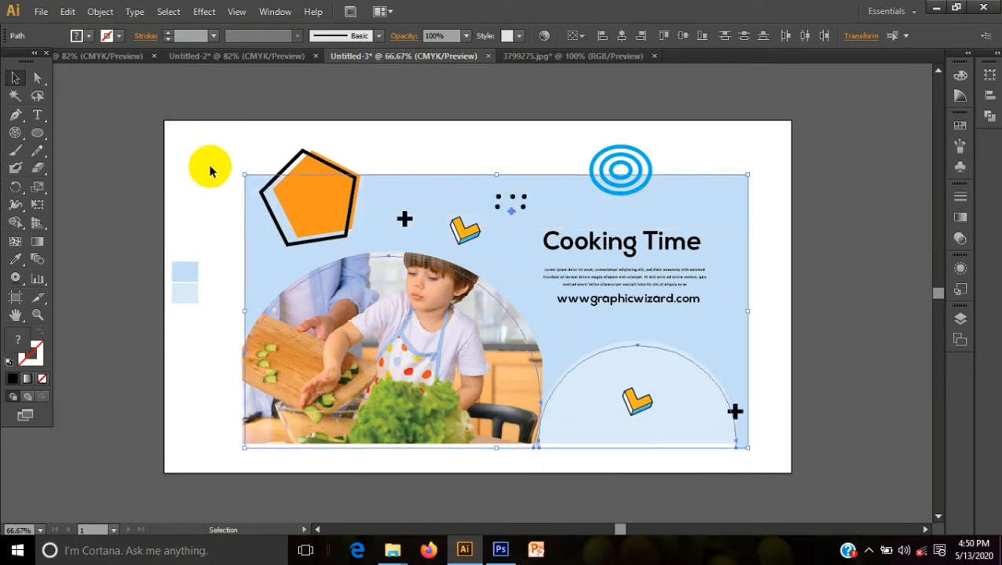
{"action": "key", "text": "ctrl+z"}
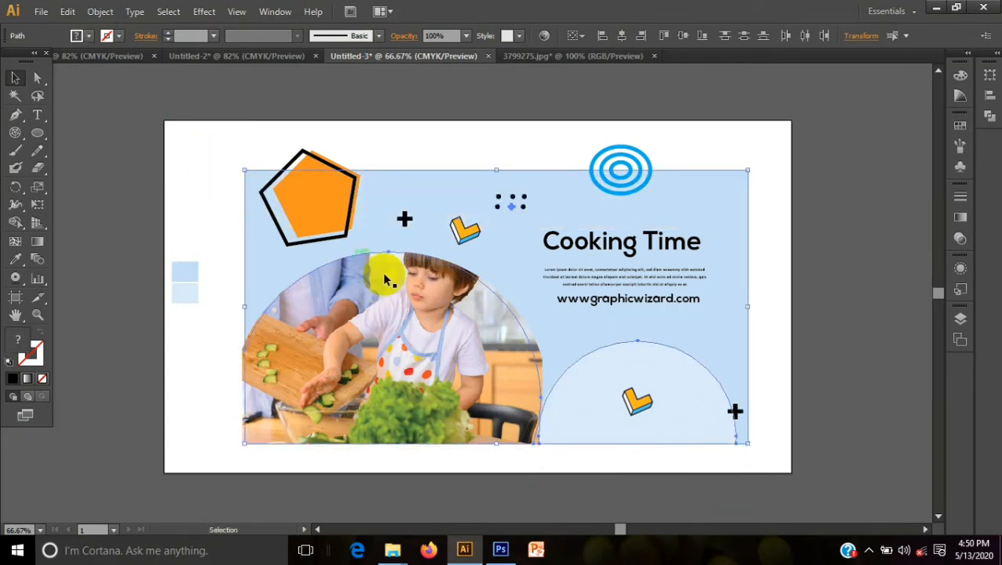
Delete the upper-left, lower-left and lower-middle dots from the six-dot pattern beside the heading.
{"action": "left_click", "coordinate": [879, 344]}
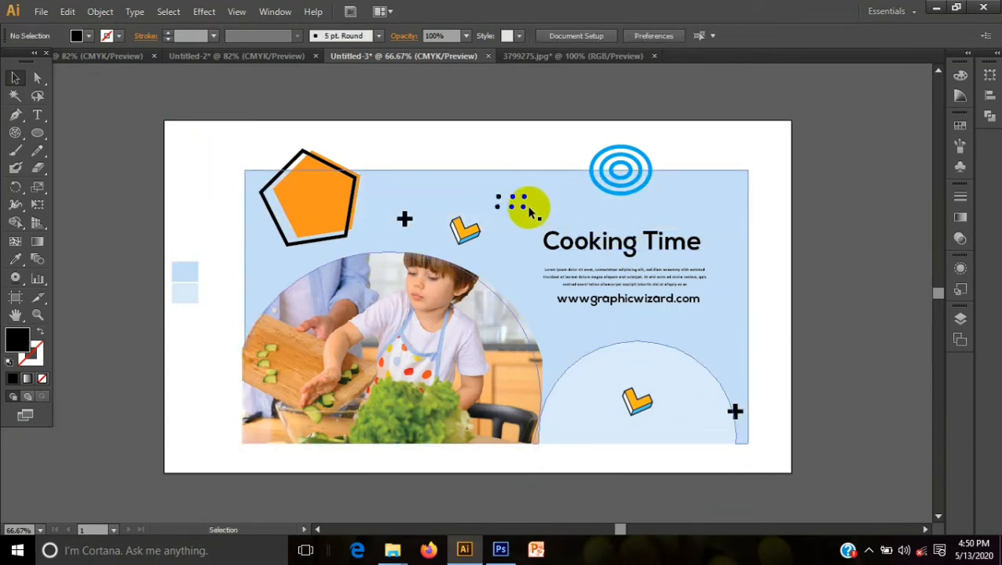
{"action": "left_click_drag", "start_coordinate": [522, 207], "coordinate": [511, 212]}
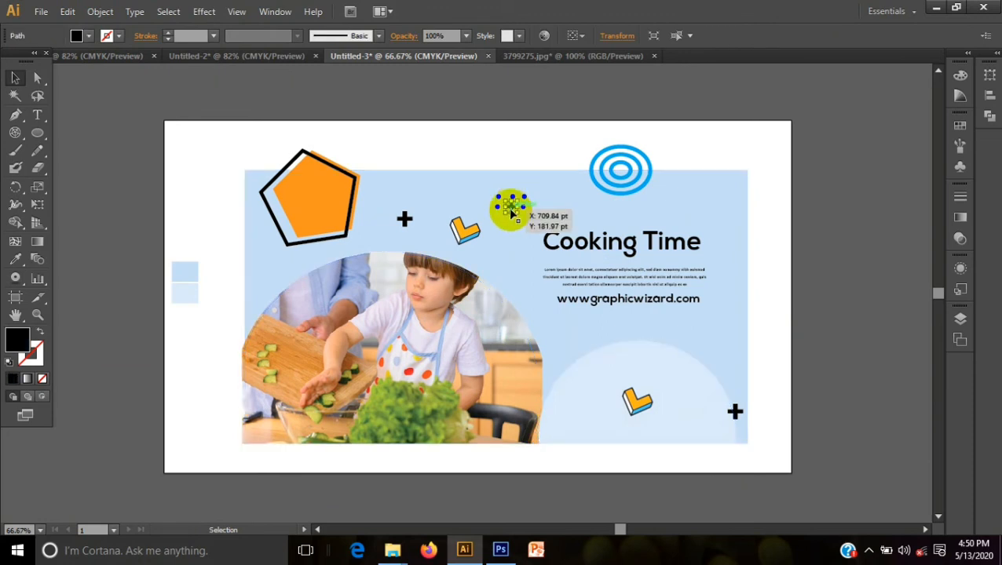
{"action": "key", "text": "Delete"}
{"action": "left_click", "coordinate": [496, 206]}
{"action": "key", "text": "Delete"}
{"action": "left_click", "coordinate": [499, 197]}
{"action": "key", "text": "Delete"}
{"action": "left_click", "coordinate": [510, 199]}
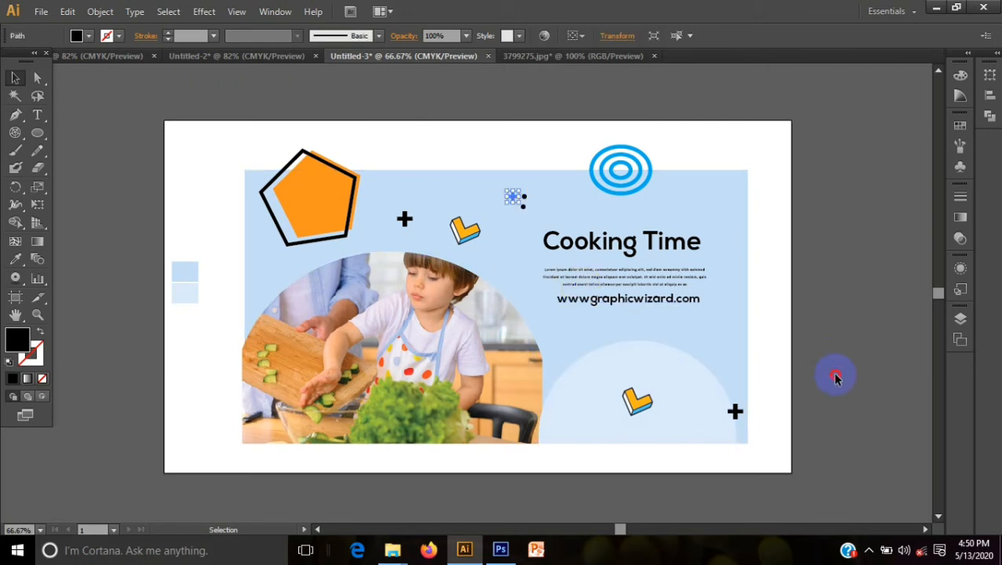
{"action": "left_click", "coordinate": [756, 290]}
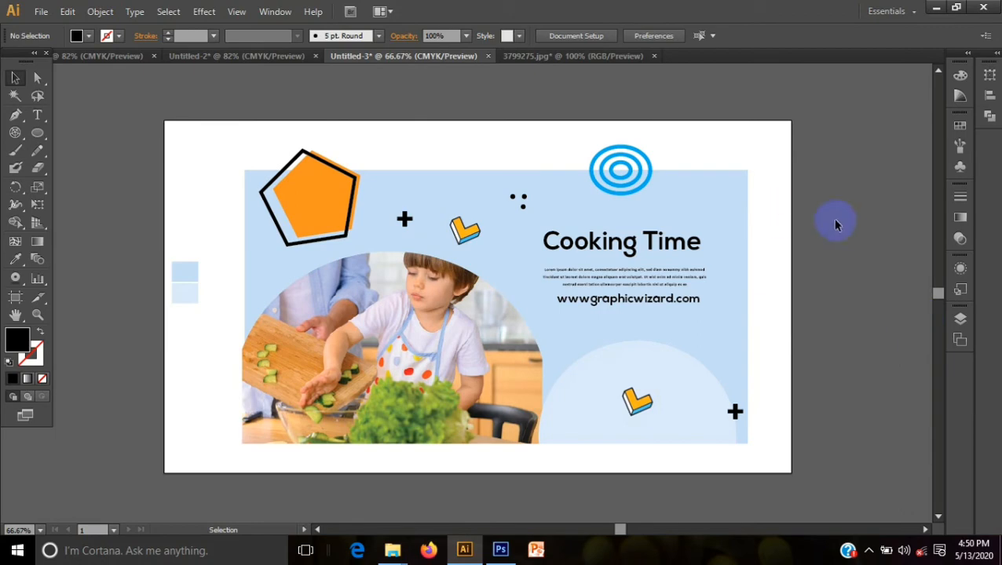
Paste the copied six-dot pattern, place it below the pentagons at the photo's upper-left edge and bring it to the front.
{"action": "left_click", "coordinate": [69, 10]}
{"action": "left_click", "coordinate": [81, 95]}
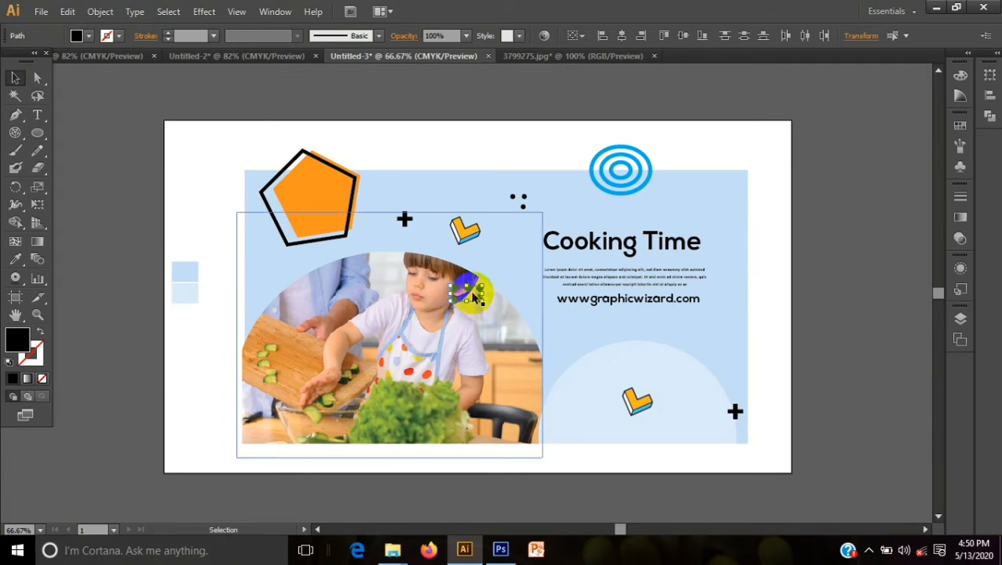
{"action": "left_click_drag", "start_coordinate": [471, 294], "coordinate": [277, 271]}
{"action": "right_click", "coordinate": [280, 279]}
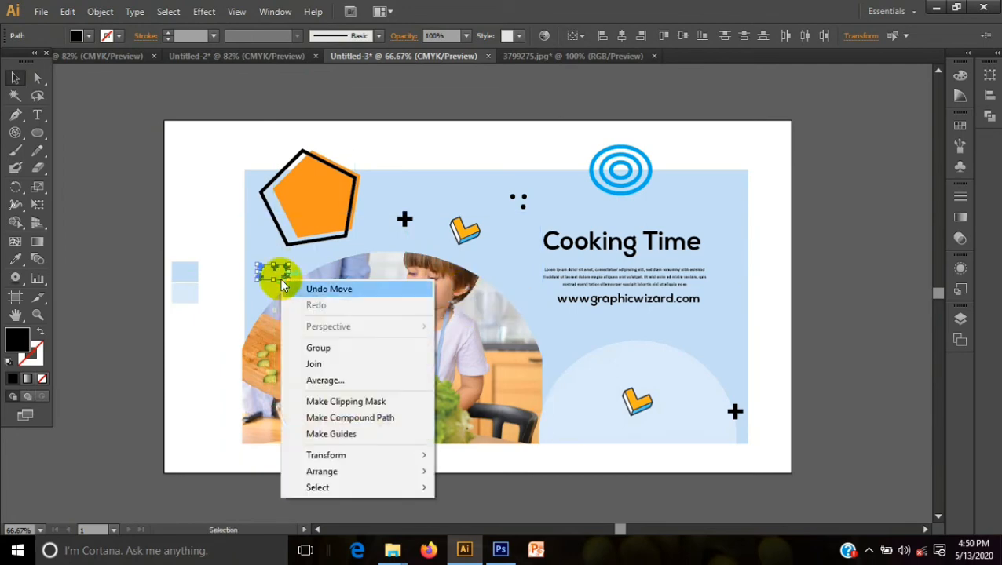
{"action": "mouse_move", "coordinate": [341, 477]}
{"action": "left_click", "coordinate": [521, 474]}
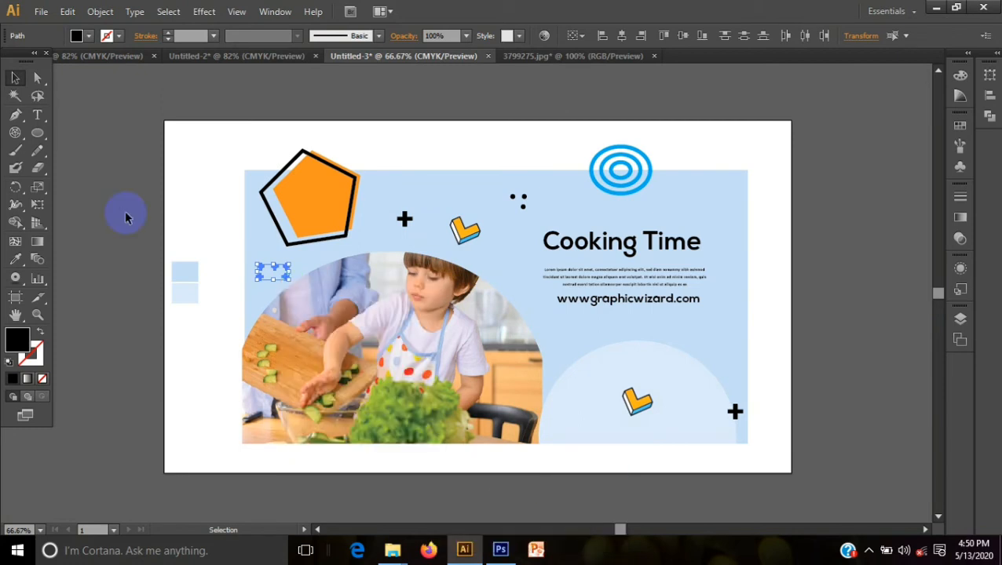
{"action": "left_click", "coordinate": [130, 167]}
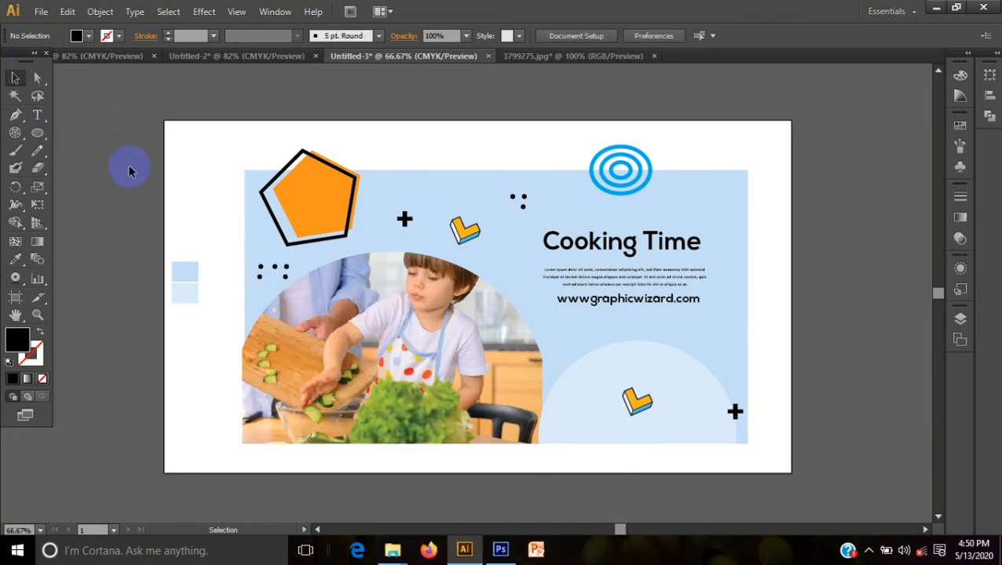
Shift the lower row's dots individually so they line up beneath the upper row of the pasted pattern.
{"action": "left_click", "coordinate": [287, 279]}
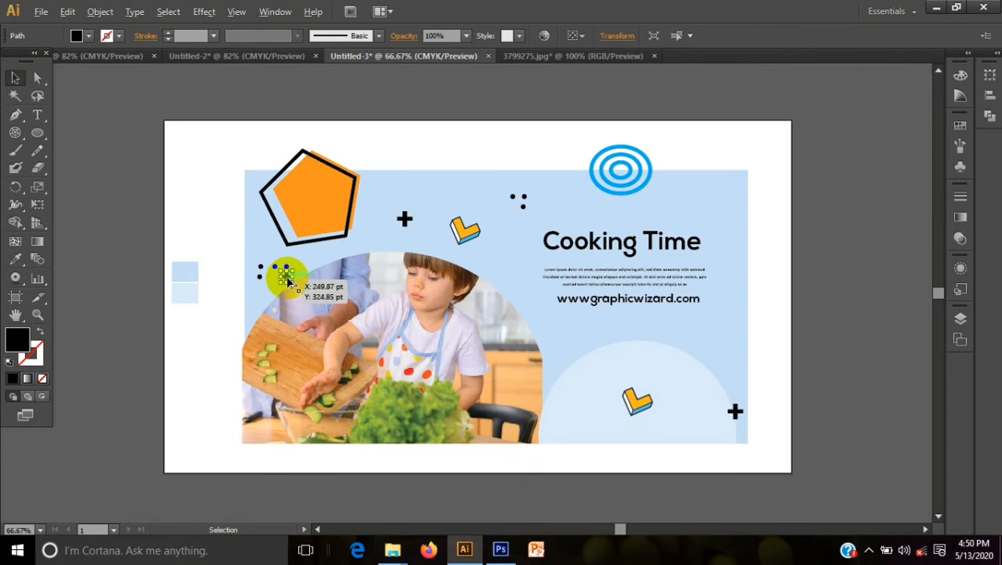
{"action": "left_click_drag", "start_coordinate": [288, 281], "coordinate": [278, 283]}
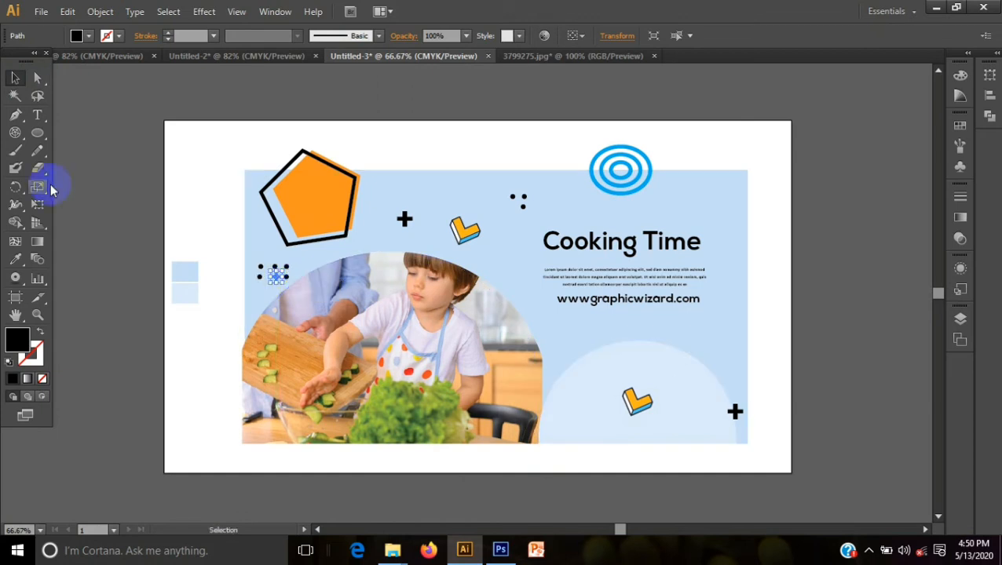
{"action": "left_click", "coordinate": [143, 262]}
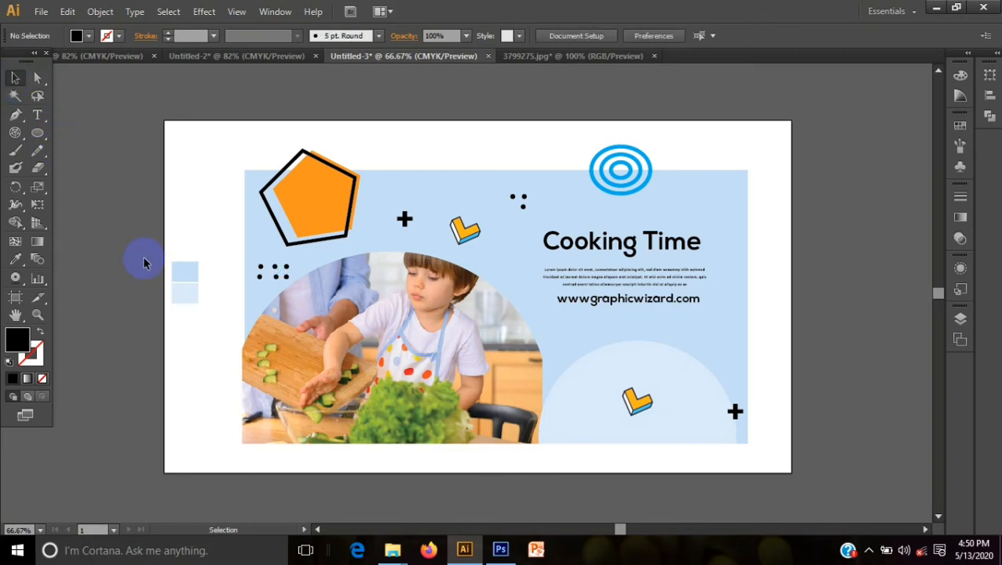
{"action": "left_click_drag", "start_coordinate": [273, 283], "coordinate": [289, 268]}
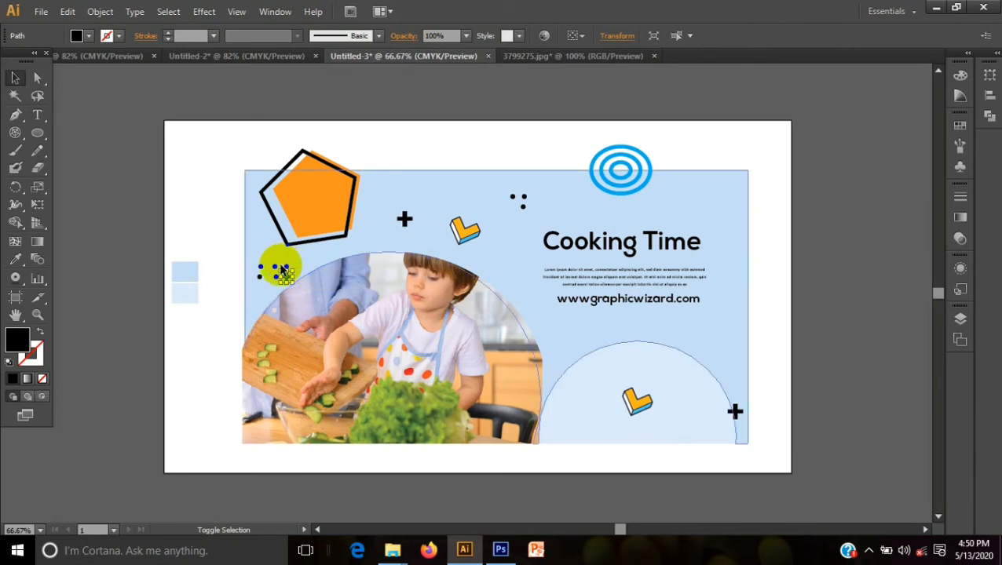
{"action": "left_click", "coordinate": [108, 242]}
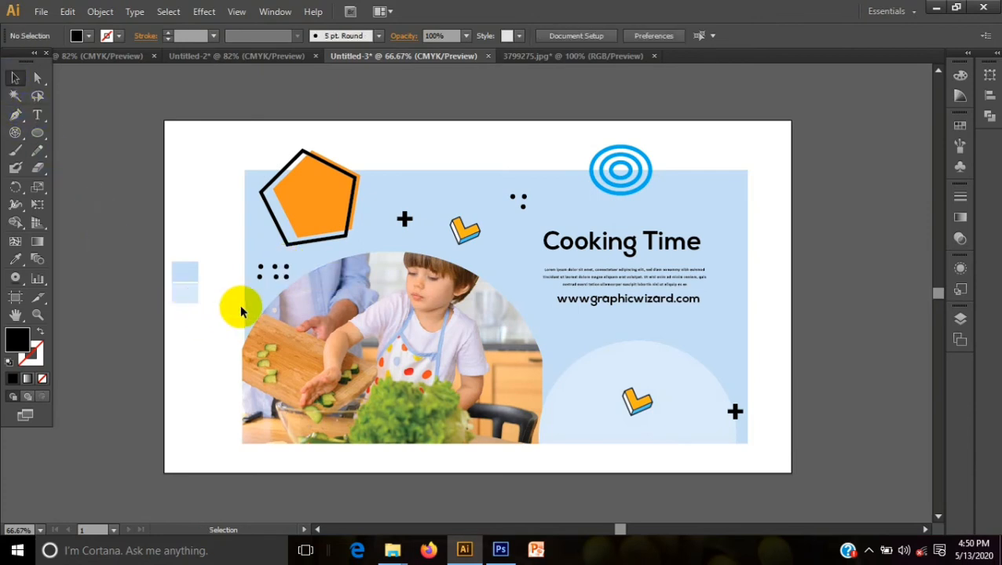
{"action": "left_click", "coordinate": [261, 280]}
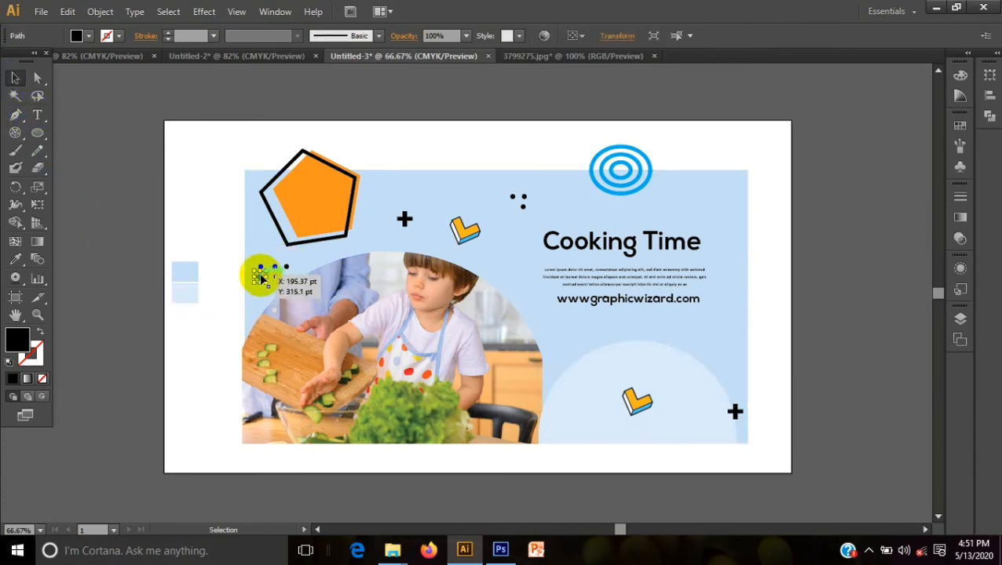
{"action": "left_click_drag", "start_coordinate": [261, 280], "coordinate": [262, 280]}
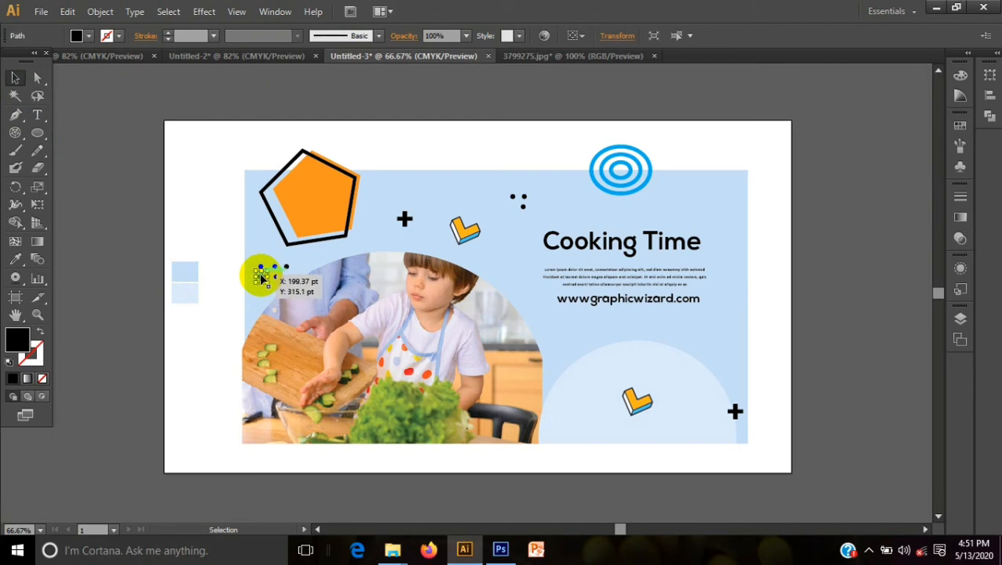
{"action": "left_click", "coordinate": [214, 271]}
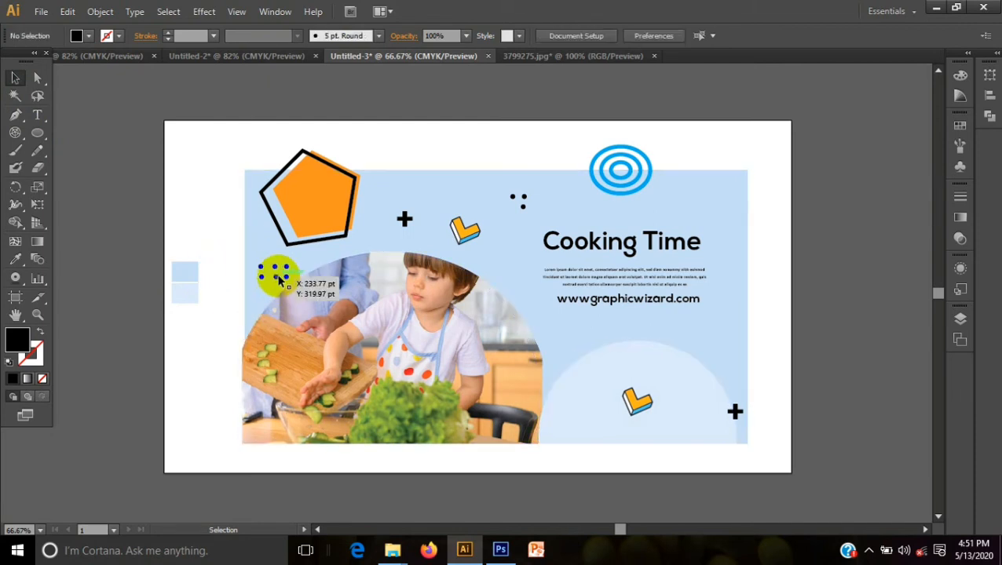
{"action": "left_click_drag", "start_coordinate": [280, 279], "coordinate": [279, 279]}
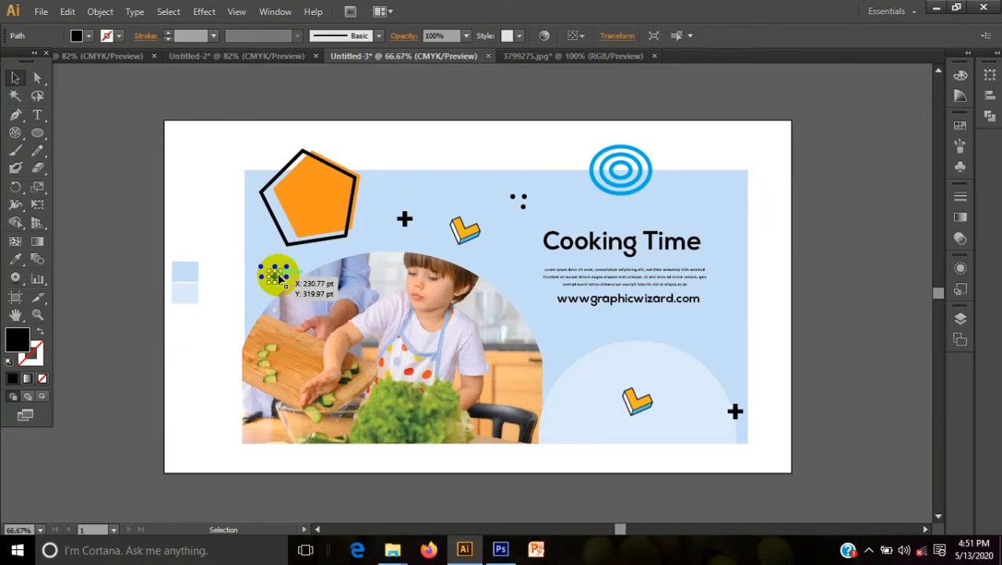
{"action": "mouse_move", "coordinate": [277, 275]}
{"action": "left_mouse_down"}
{"action": "mouse_move", "coordinate": [288, 285]}
{"action": "mouse_move", "coordinate": [281, 291]}
{"action": "mouse_move", "coordinate": [258, 289]}
{"action": "mouse_move", "coordinate": [270, 270]}
{"action": "left_mouse_up"}
Select all six dots of the pattern below the pentagons.
{"action": "left_click", "coordinate": [125, 335]}
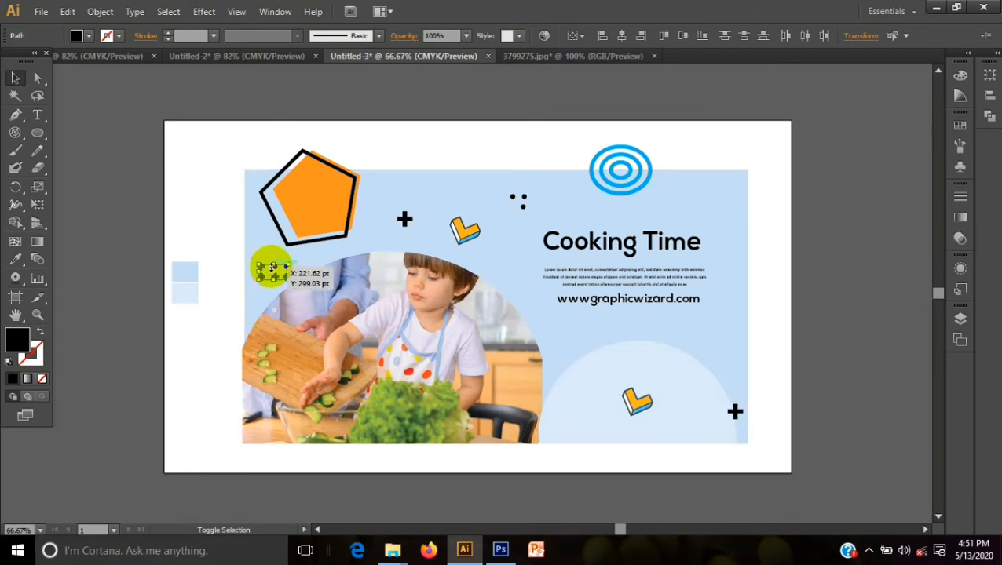
{"action": "left_click", "coordinate": [278, 270], "text": "shift"}
{"action": "left_click", "coordinate": [285, 270], "text": "shift"}
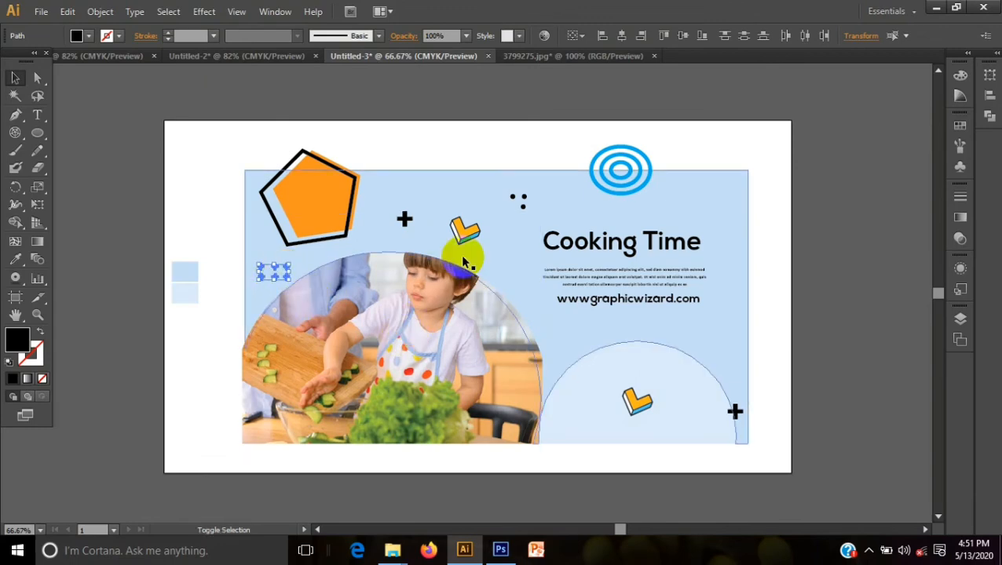
Try vertical alignment, horizontal centre alignment and vertical distribution on the six dots.
{"action": "left_click", "coordinate": [663, 36]}
{"action": "left_click", "coordinate": [683, 36]}
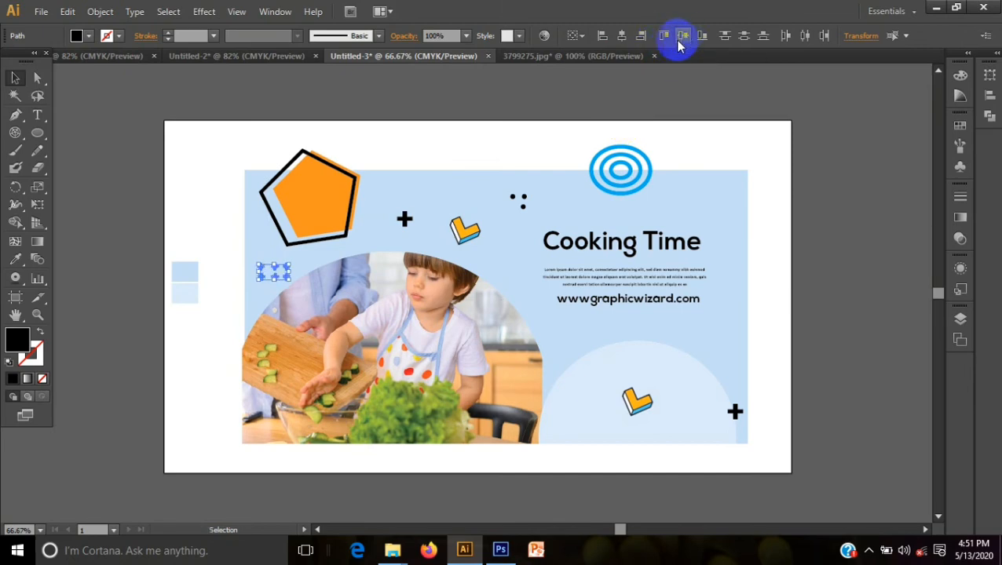
{"action": "left_click", "coordinate": [620, 36]}
{"action": "key", "text": "ctrl+z"}
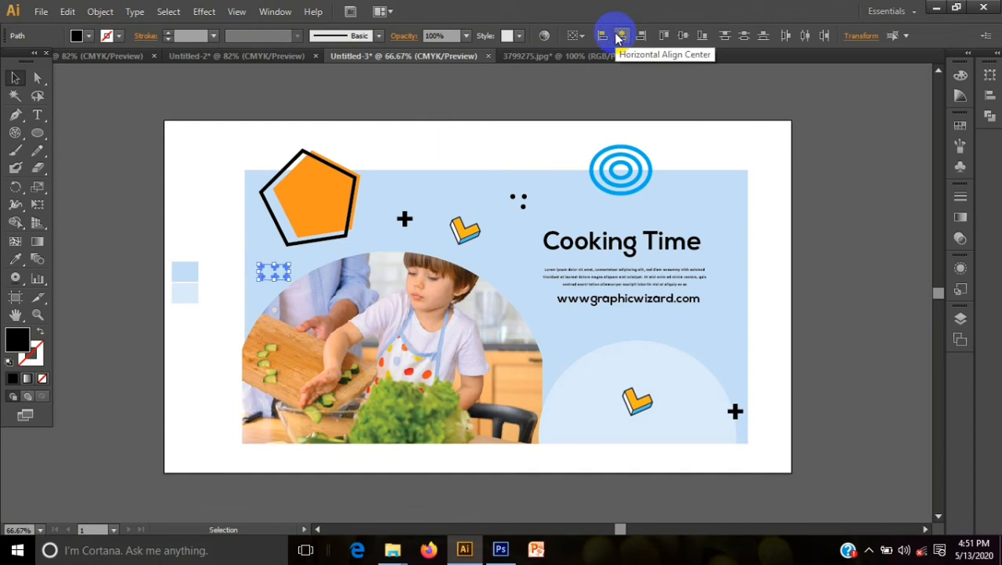
{"action": "left_click", "coordinate": [744, 40]}
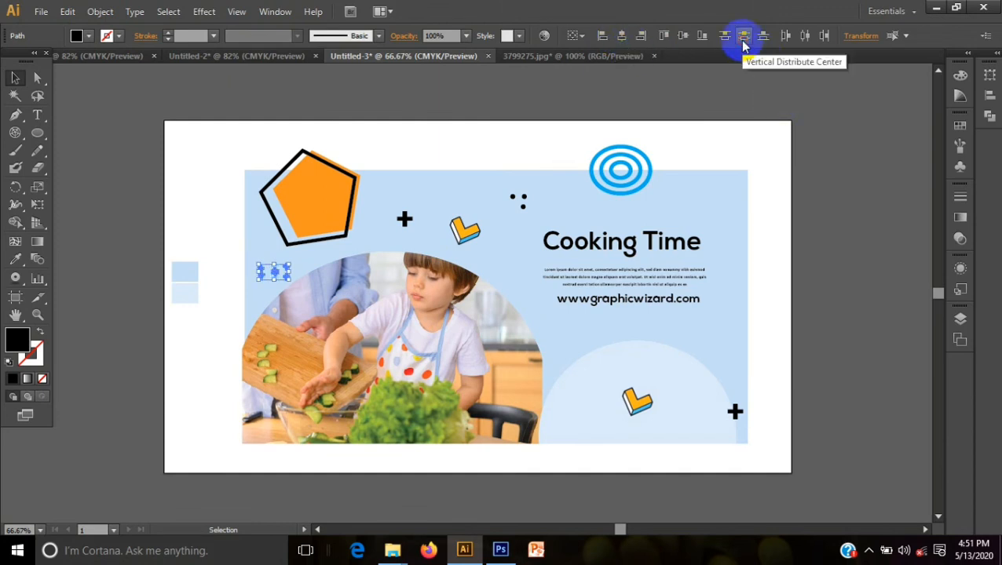
{"action": "left_click", "coordinate": [722, 38]}
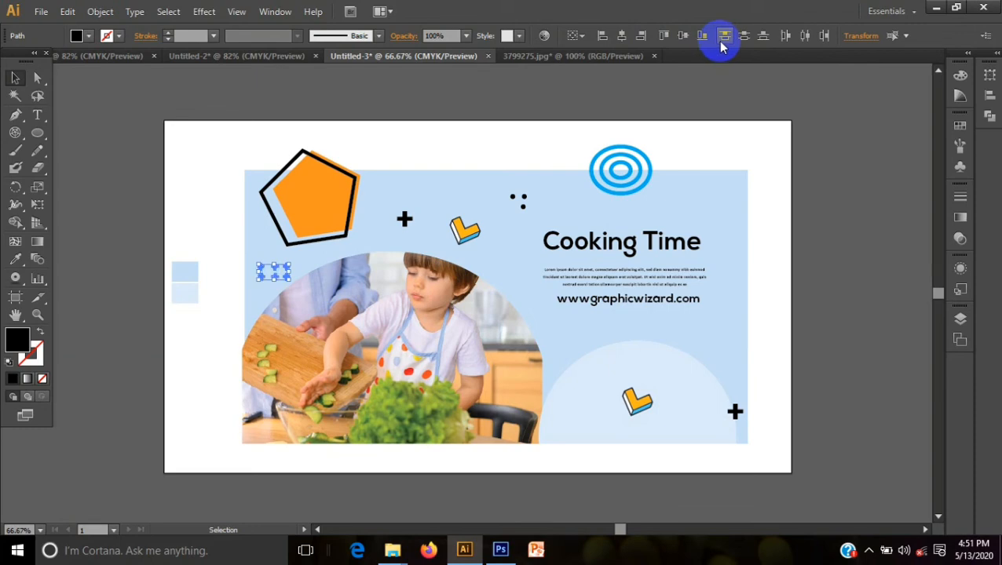
{"action": "left_click", "coordinate": [675, 37]}
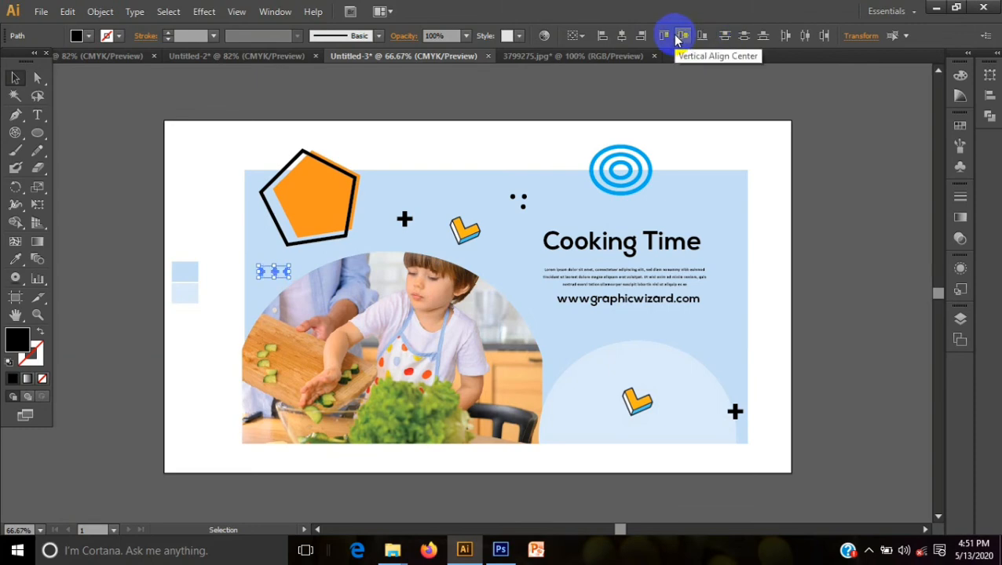
Nudge the six-dot pattern slightly left and up, away from the photo's curved edge.
{"action": "key", "text": "Left"}
{"action": "key", "text": "Left"}
{"action": "key", "text": "Left"}
{"action": "key", "text": "Left"}
{"action": "key", "text": "Up"}
{"action": "key", "text": "Up"}
{"action": "key", "text": "Up"}
{"action": "key", "text": "Up"}
{"action": "key", "text": "Up"}
{"action": "key", "text": "Up"}
{"action": "key", "text": "Up"}
{"action": "key", "text": "Up"}
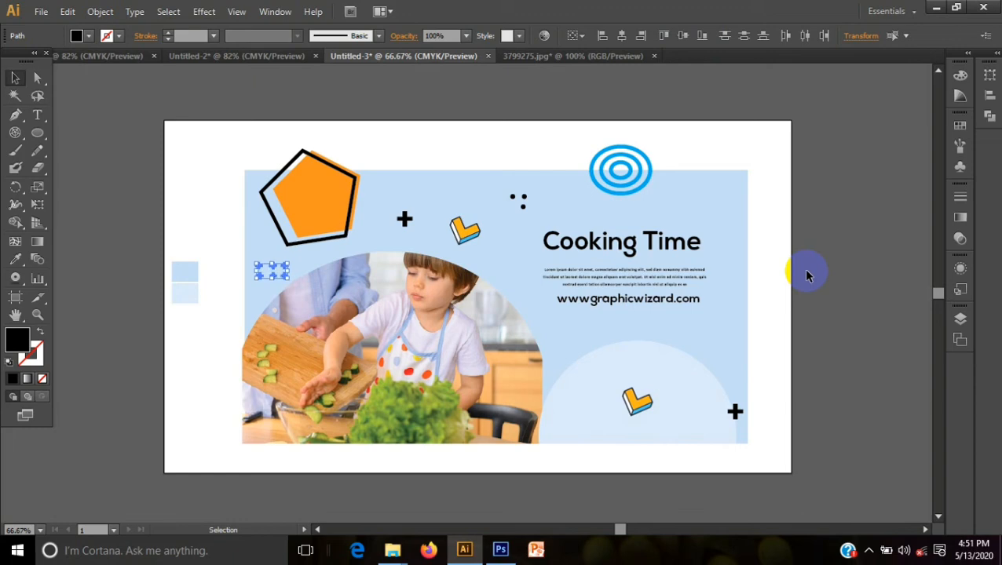
{"action": "key", "text": "Up"}
{"action": "key", "text": "Up"}
{"action": "key", "text": "Left"}
{"action": "key", "text": "Left"}
{"action": "key", "text": "Left"}
{"action": "key", "text": "Left"}
{"action": "key", "text": "Left"}
{"action": "key", "text": "Left"}
{"action": "key", "text": "Up"}
{"action": "key", "text": "Up"}
{"action": "key", "text": "Up"}
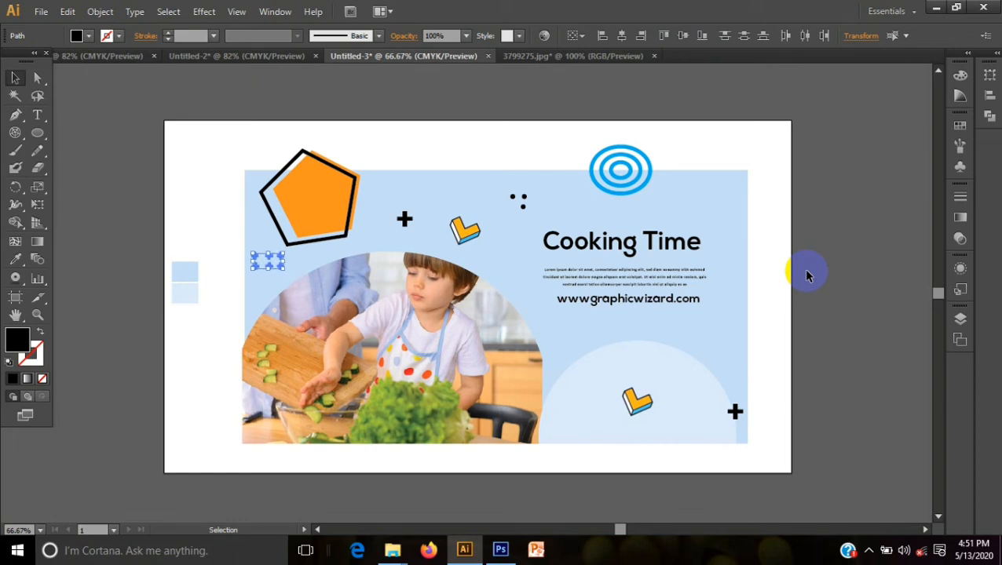
{"action": "left_click", "coordinate": [131, 229]}
Duplicate the pattern's lower row of three dots directly below it to complete a three-by-three grid.
{"action": "left_click_drag", "start_coordinate": [286, 292], "coordinate": [251, 269]}
{"action": "key", "text": "a"}
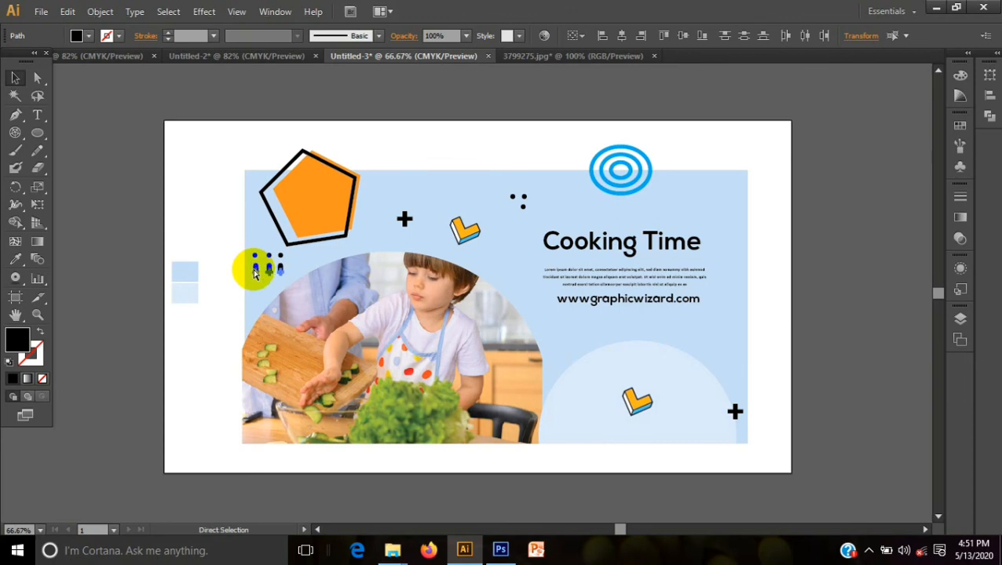
{"action": "left_click_drag", "start_coordinate": [256, 273], "coordinate": [274, 281]}
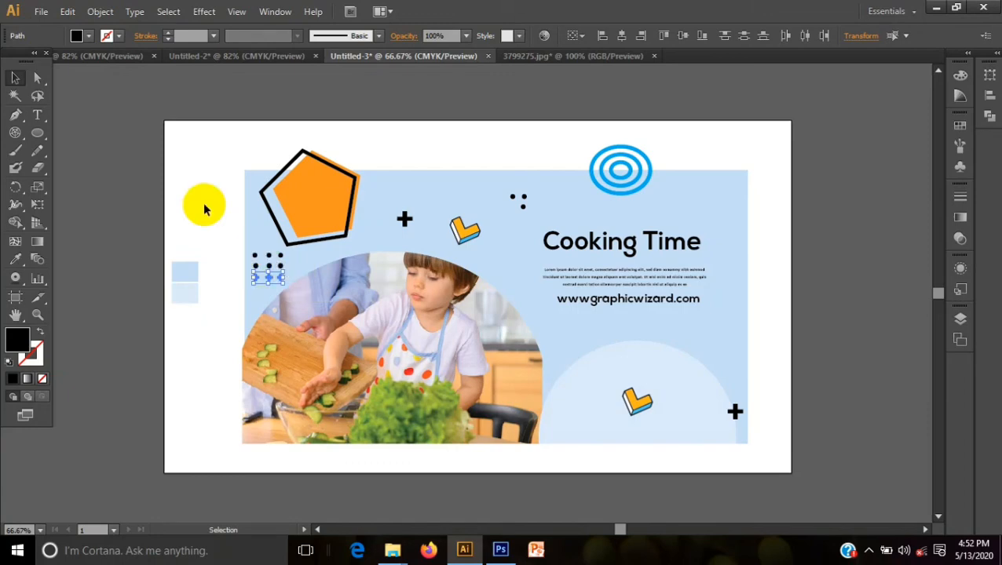
{"action": "left_click", "coordinate": [174, 181]}
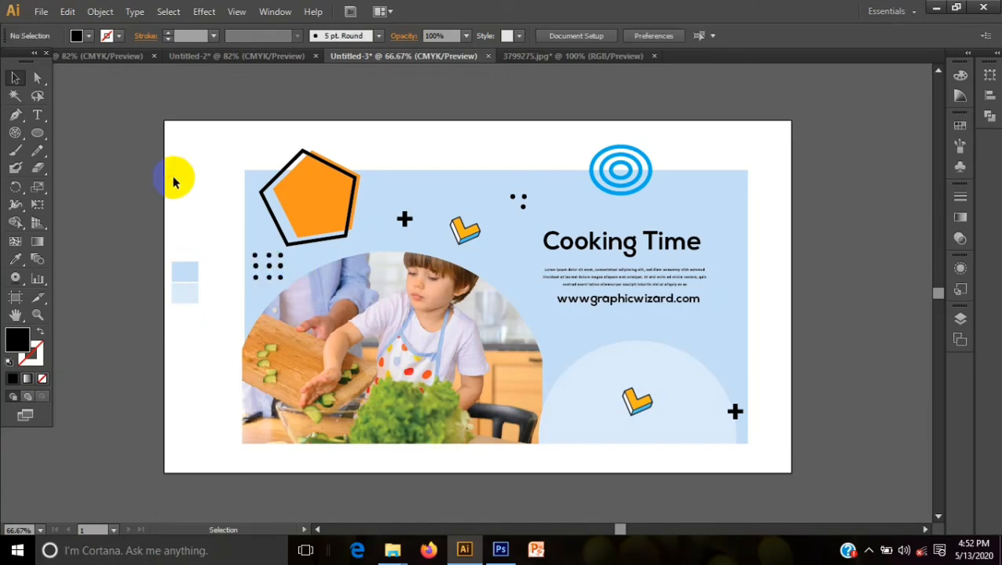
{"action": "left_click", "coordinate": [676, 261]}
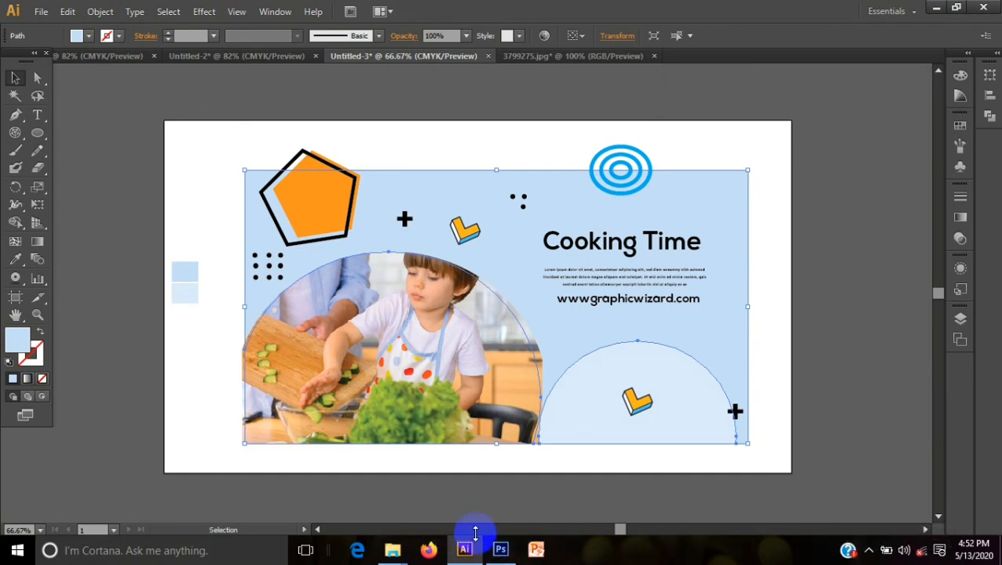
{"action": "left_click", "coordinate": [502, 550]}
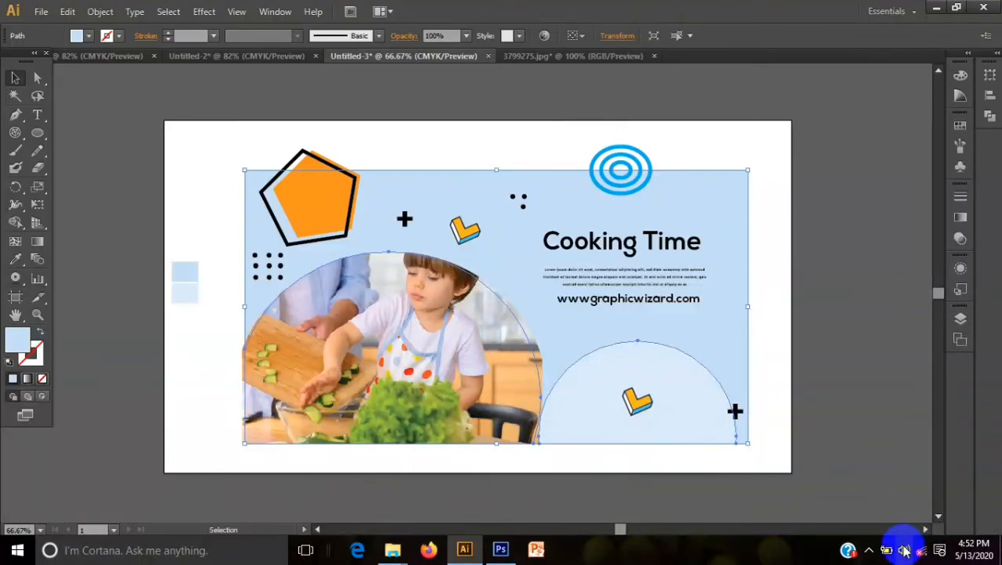
{"action": "left_click", "coordinate": [873, 551]}
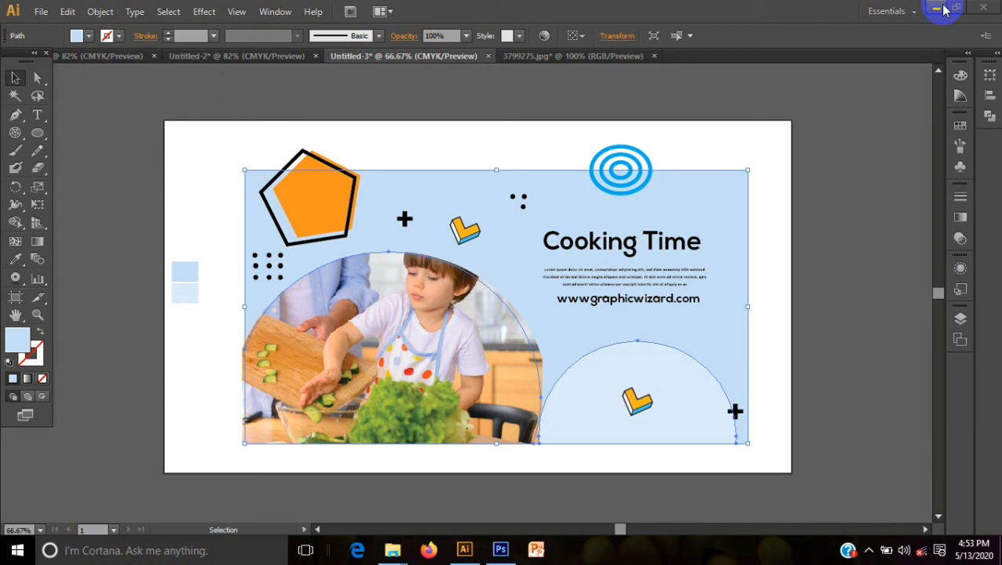
{"action": "left_click", "coordinate": [945, 9]}
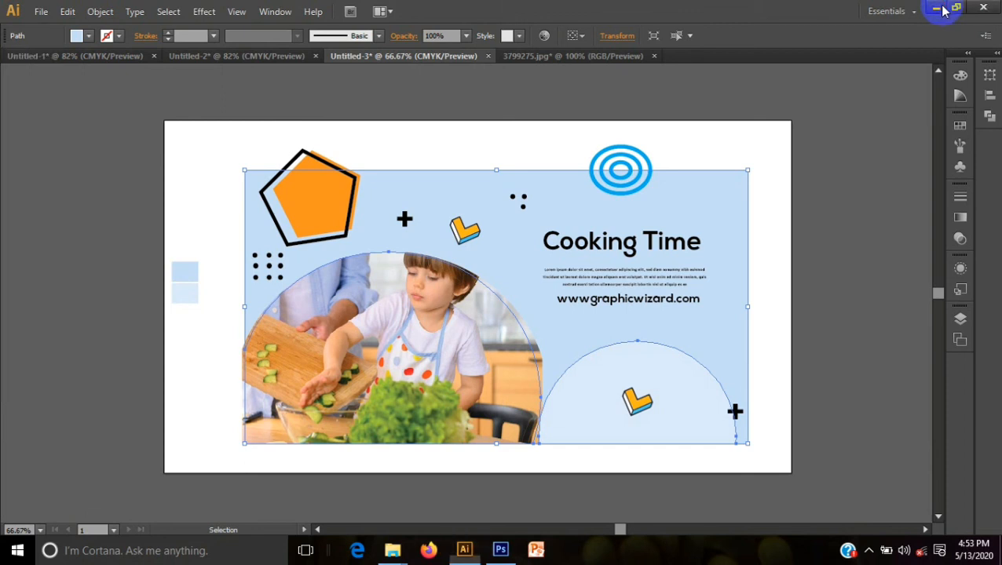